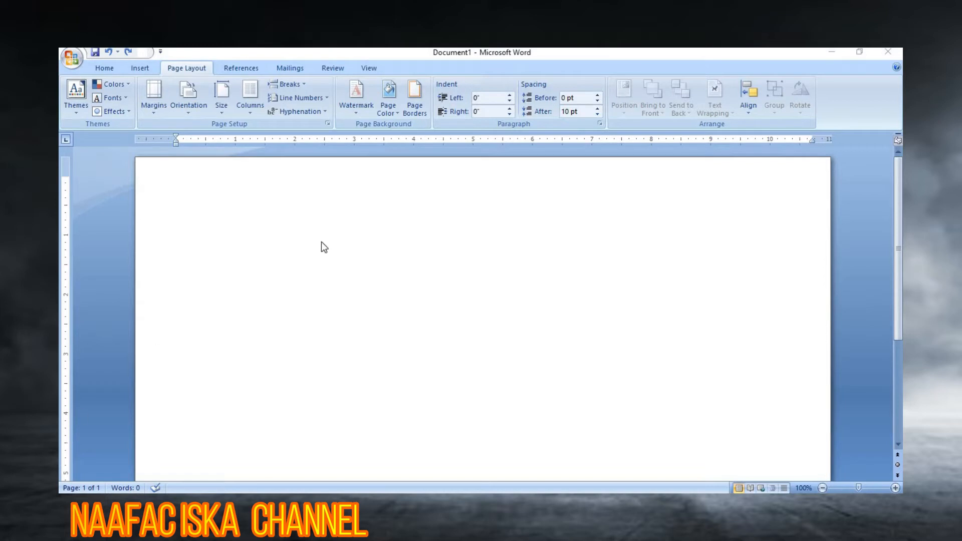
Step: Switch the blank page to Landscape orientation and bring up More Paper Sizes
left_click(511, 54)
left_click(118, 67)
left_click(193, 69)
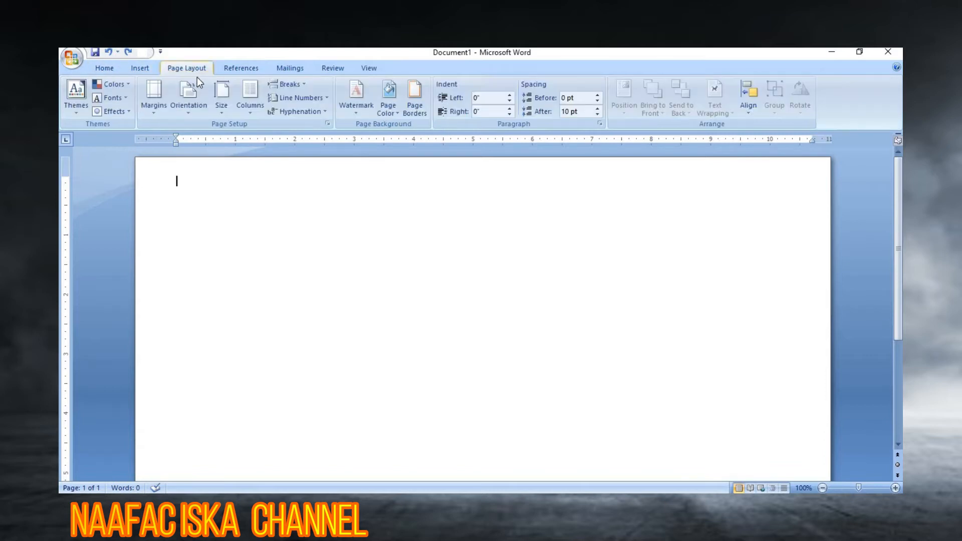
left_click(194, 117)
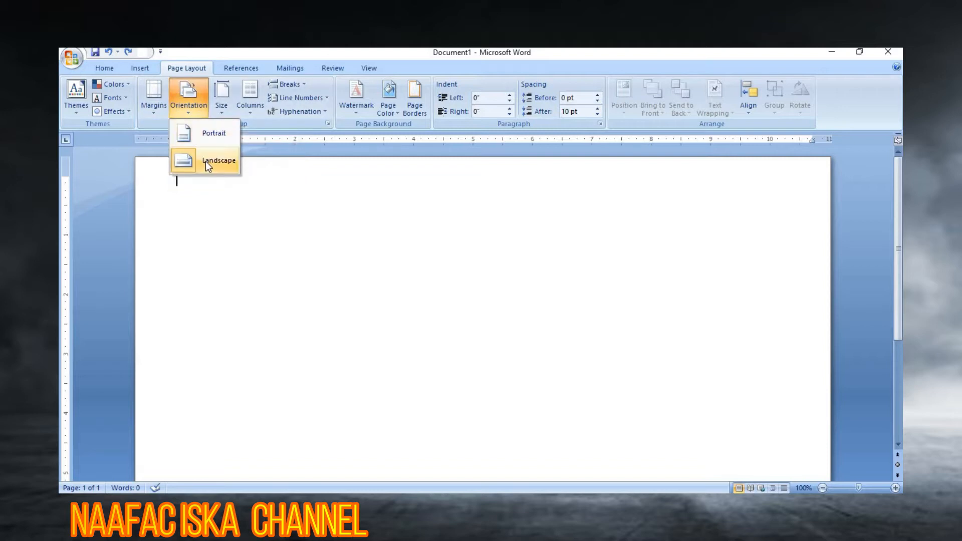
left_click(207, 133)
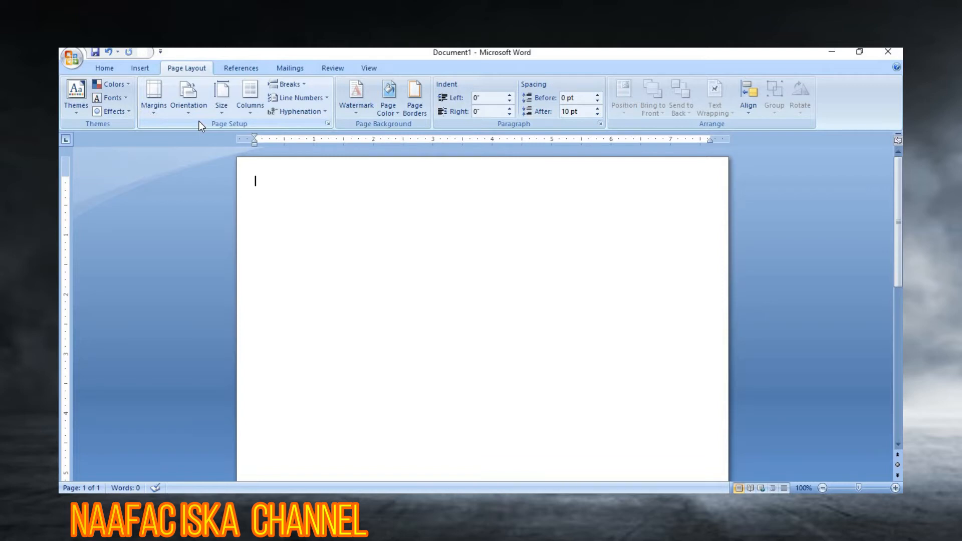
left_click(189, 98)
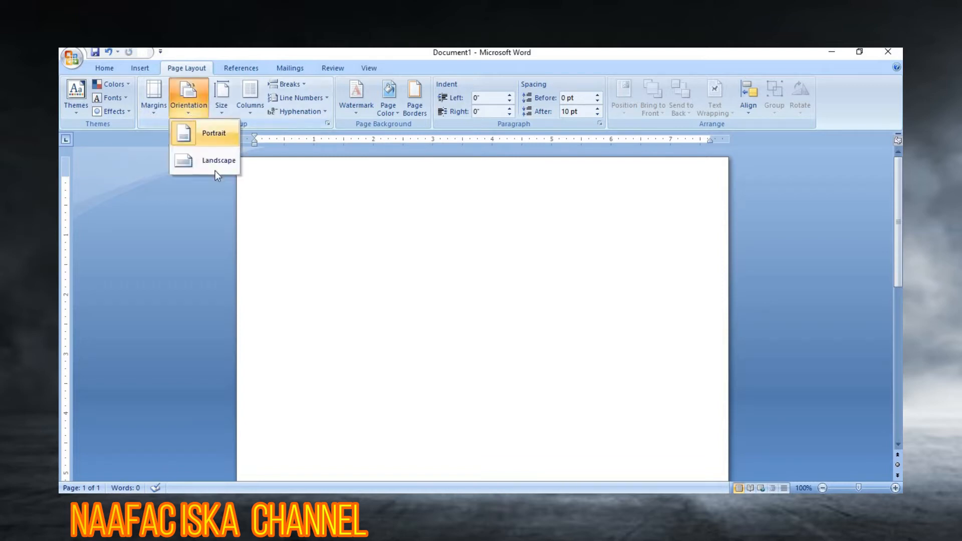
left_click(216, 167)
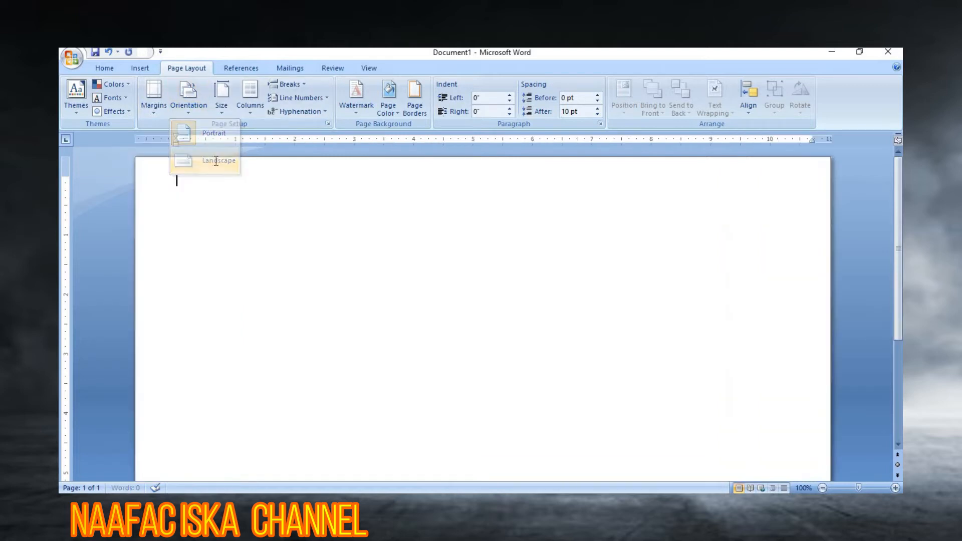
left_click(228, 111)
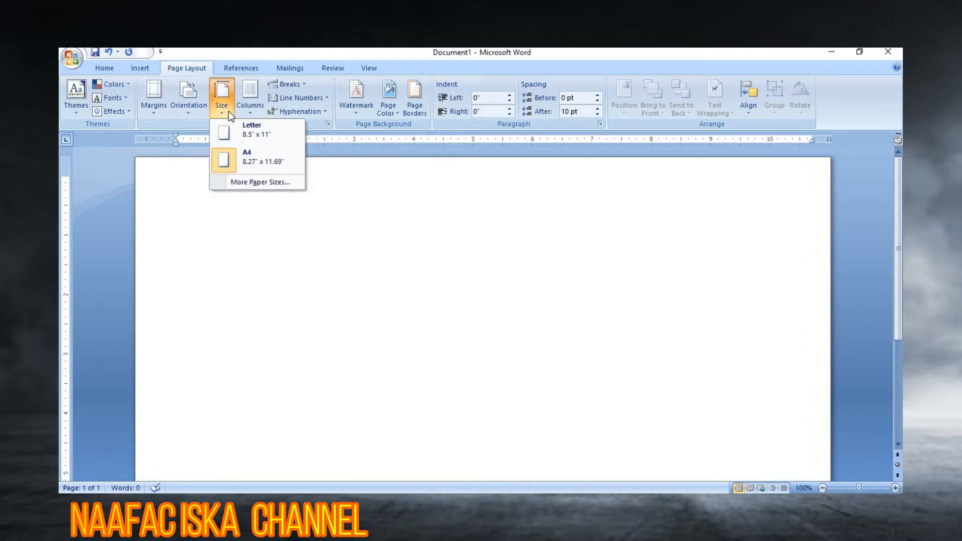
left_click(258, 183)
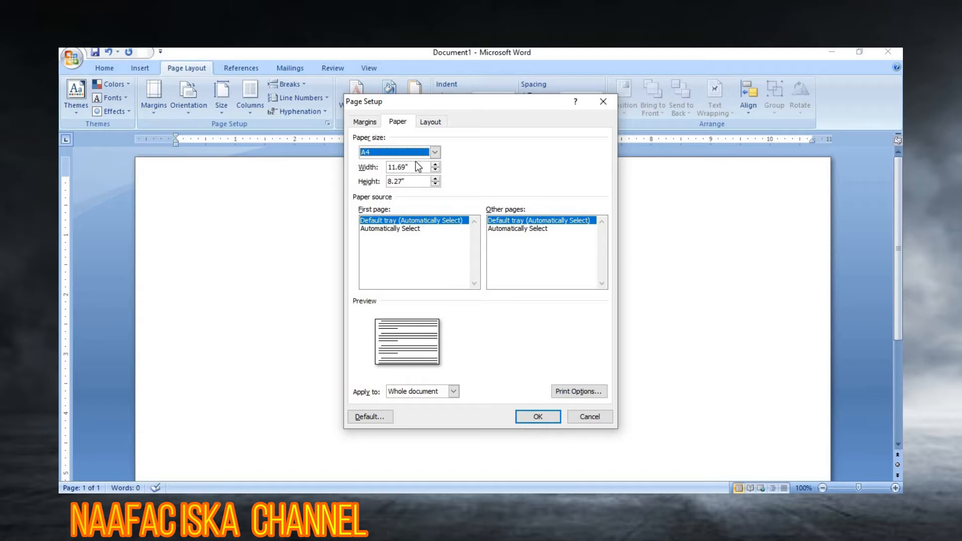
Step: Set a custom paper size of 8.5 inches wide by 4 inches high
left_click(435, 152)
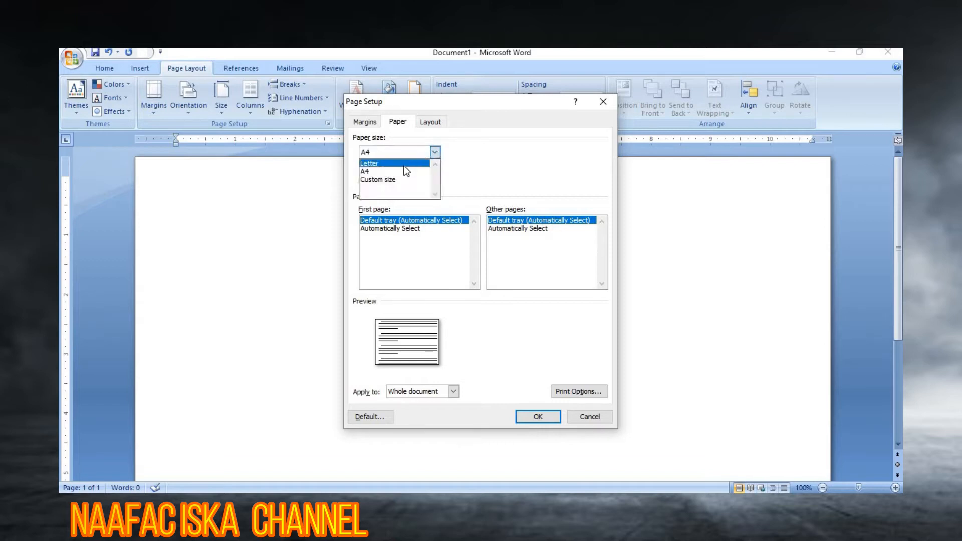
left_click(401, 167)
left_click(405, 168)
left_click_drag(405, 168, 388, 167)
key("BackSpace")
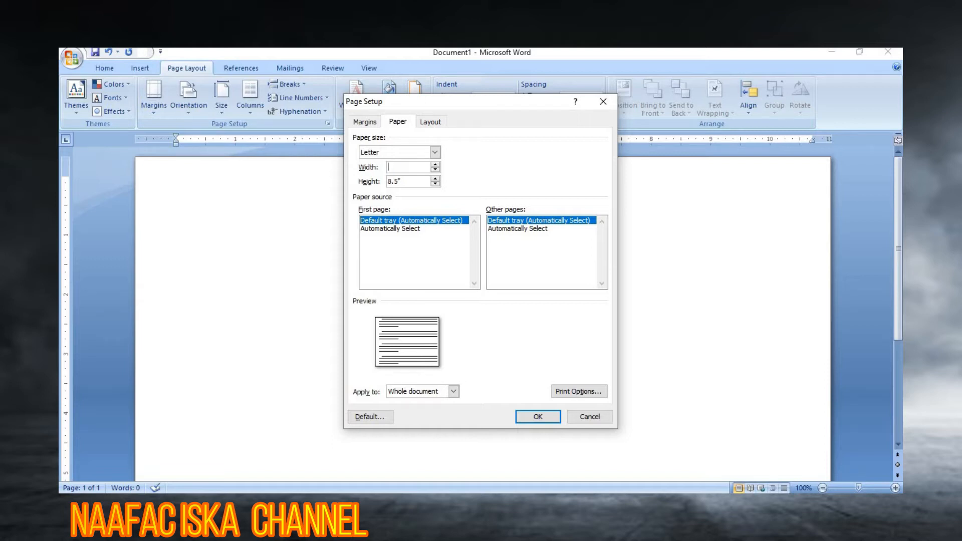
type("8.5")
left_click(403, 182)
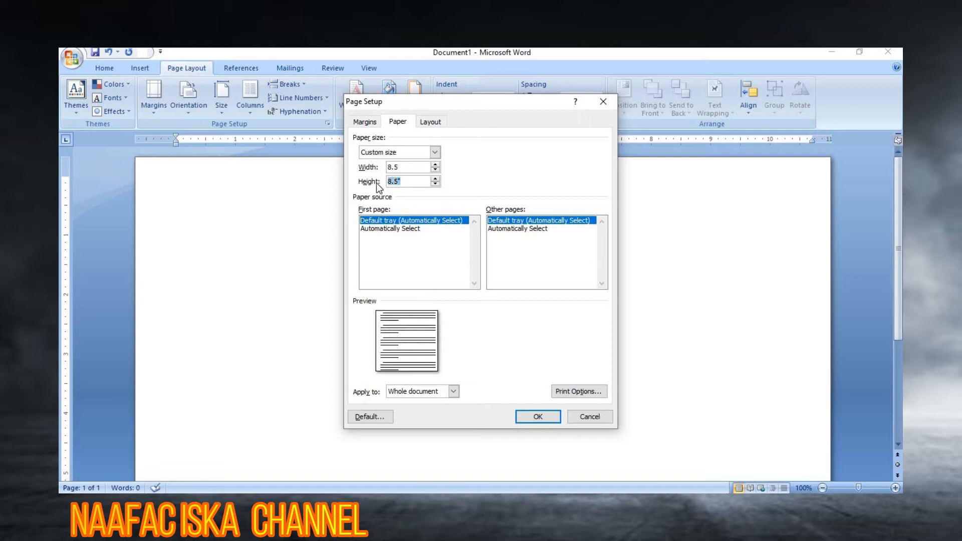
type("4")
Step: Set all four page margins to 0.3 inches and apply the page setup
left_click(370, 122)
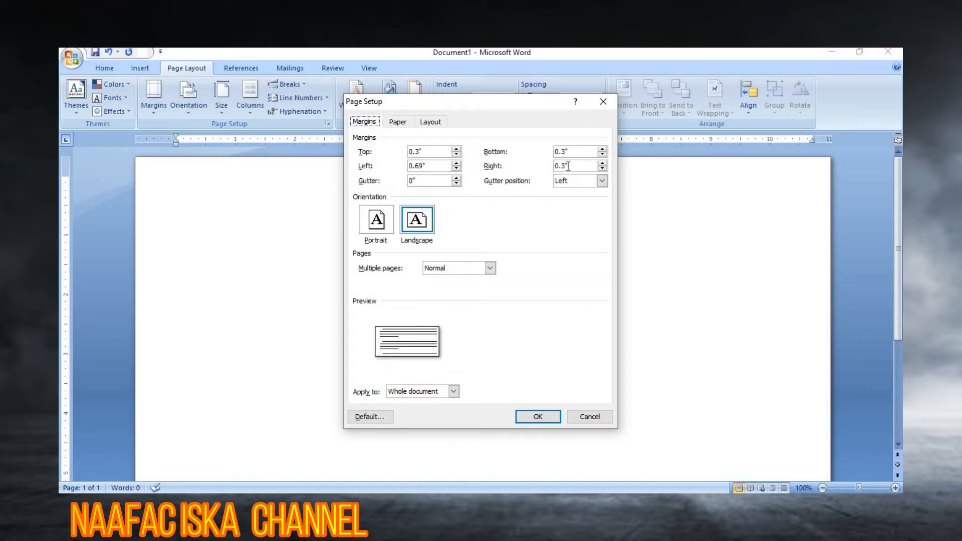
key("Tab")
key("BackSpace")
type(".3")
key("Tab")
key("BackSpace")
type(".3")
left_click_drag(583, 151, 532, 157)
type(".3")
key("Tab")
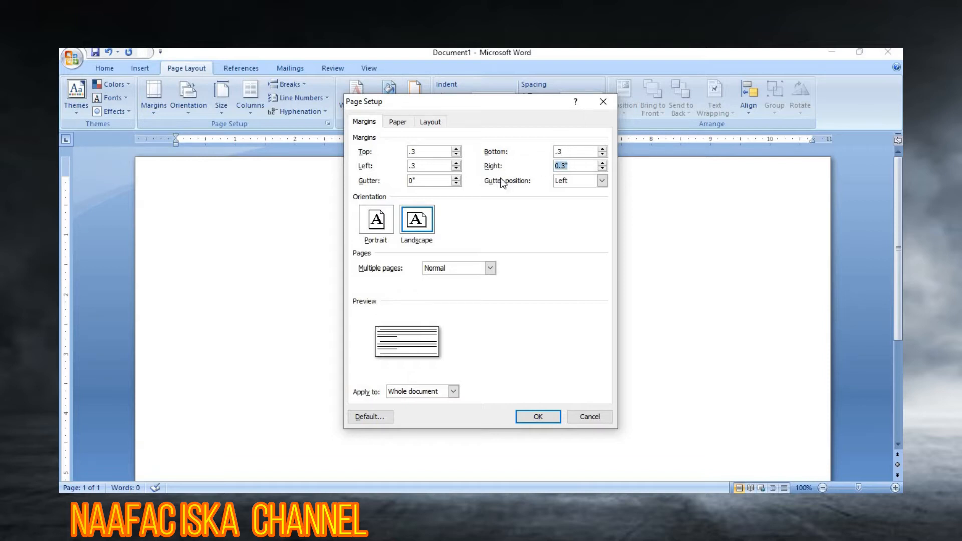
type(".")
left_click(547, 420)
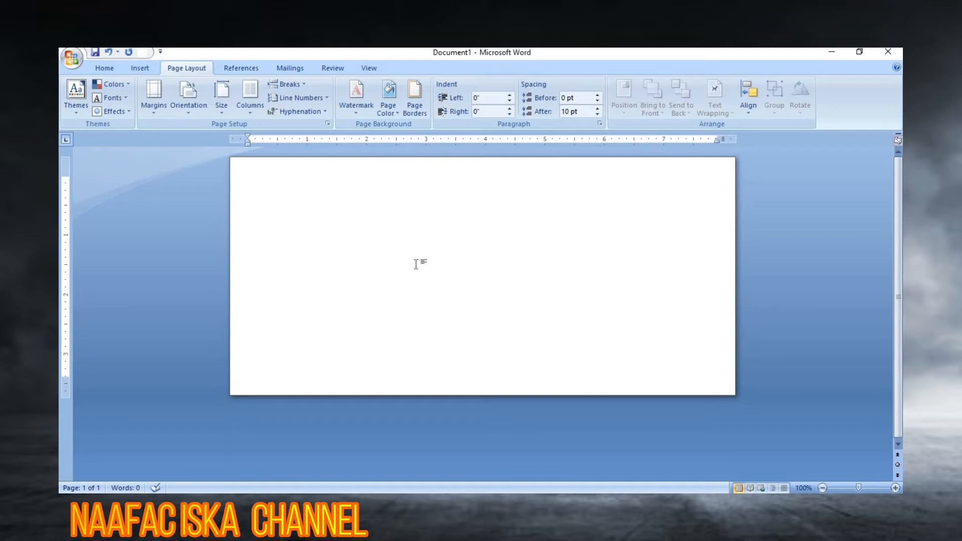
Step: Type the heading 'ISKA POWER SUPPLY'
type("ISKA POWER SUPPLY")
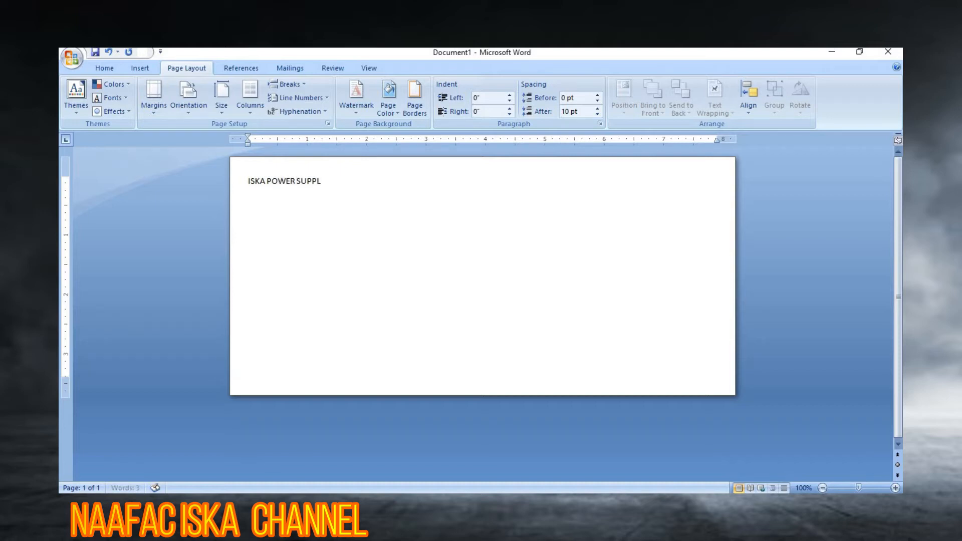
triple_click(289, 181)
left_click(323, 180)
Step: Add an 'EMAIL:' line with the company e-mail and a 'Phone NO :' line below it
key("Return")
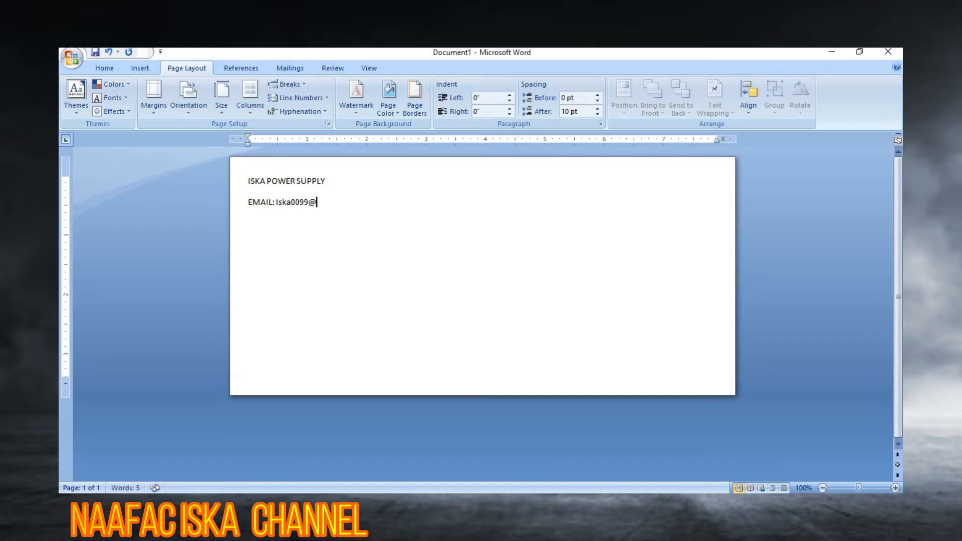
key("Return")
type("Phone NO : 6100")
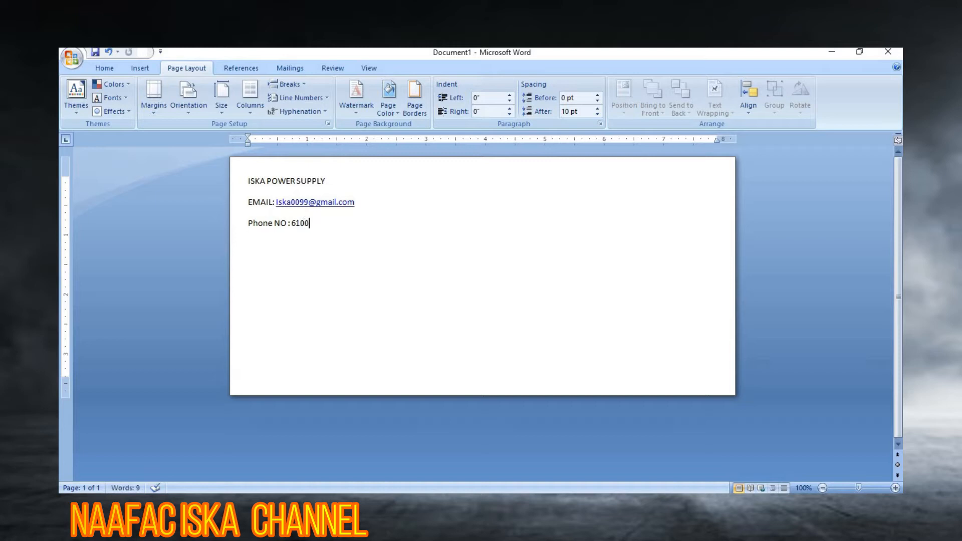
key("BackSpace")
type("0000")
Step: Give the three header lines single line spacing with 5 pt spacing after
left_click_drag(248, 181, 348, 238)
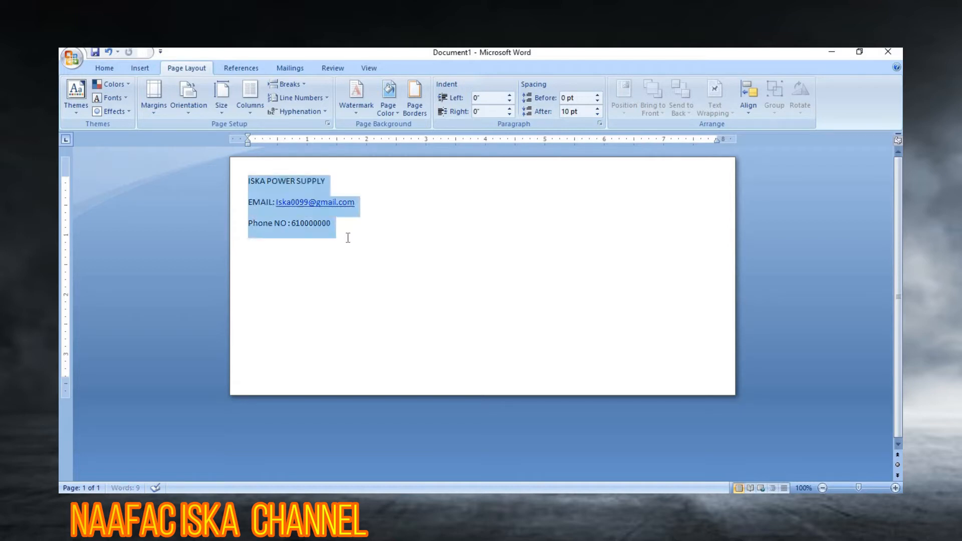
right_click(290, 196)
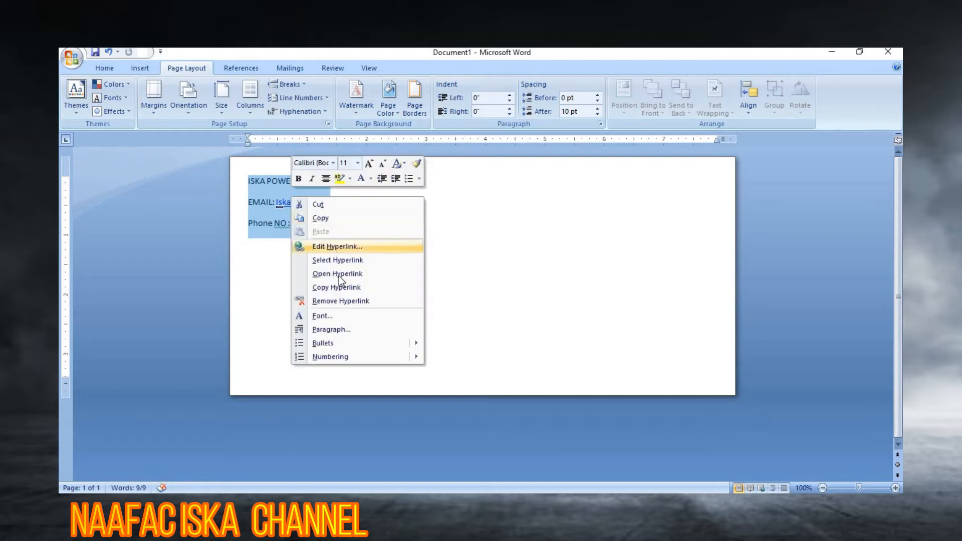
left_click(362, 330)
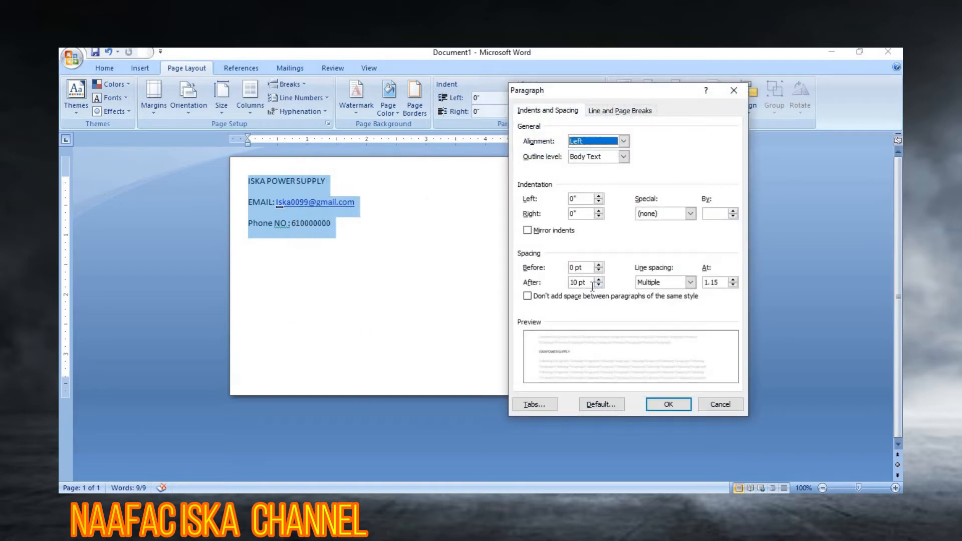
left_click(579, 282)
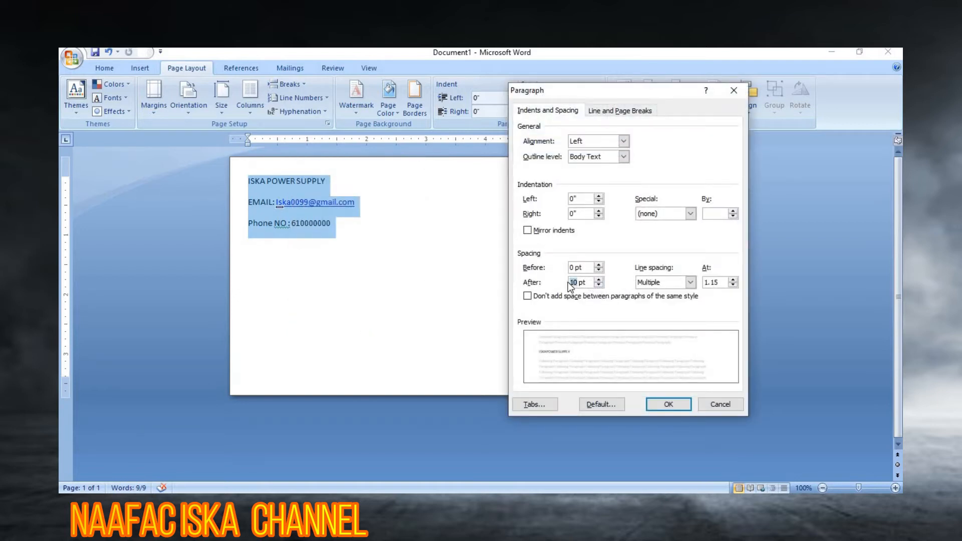
type("5")
left_click(690, 282)
left_click(663, 293)
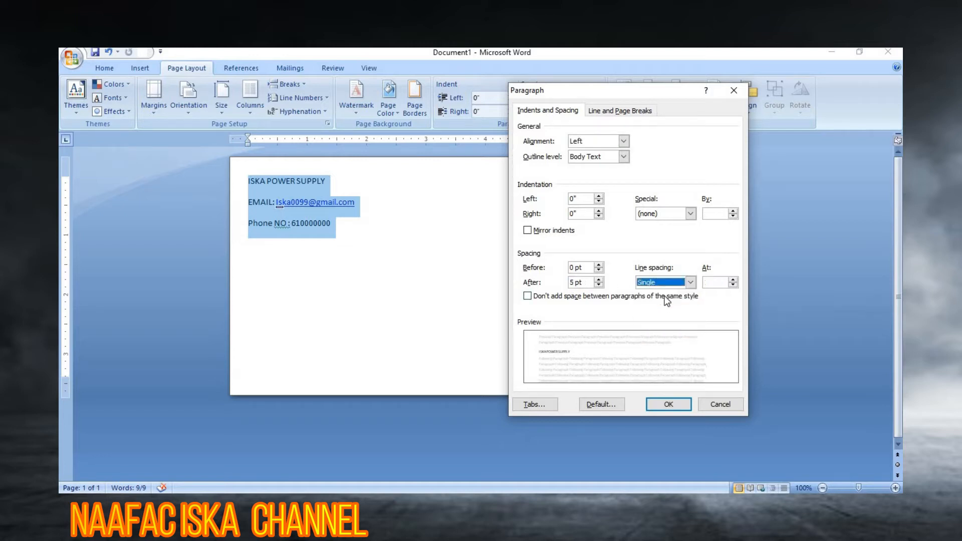
left_click(669, 404)
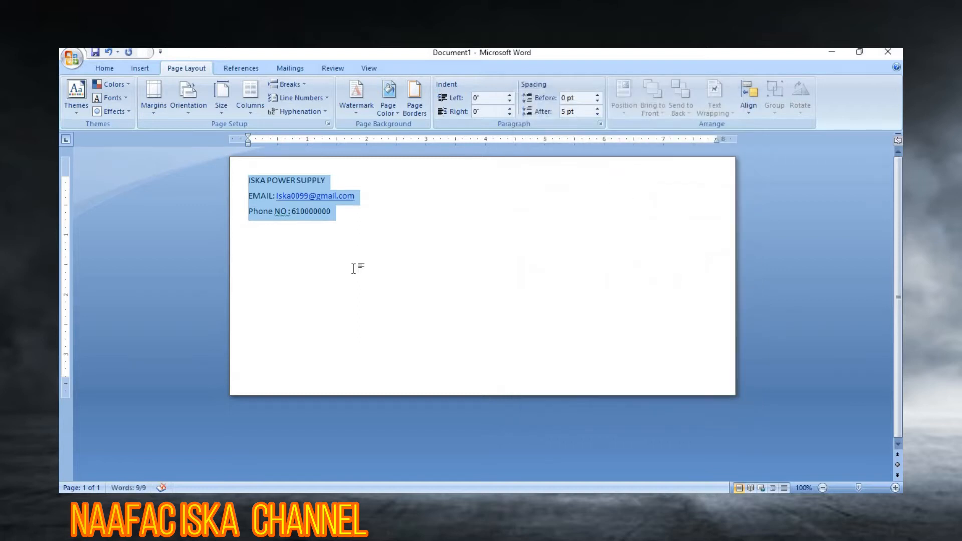
Step: Reduce the spacing after the three header lines to 0 pt
right_click(267, 194)
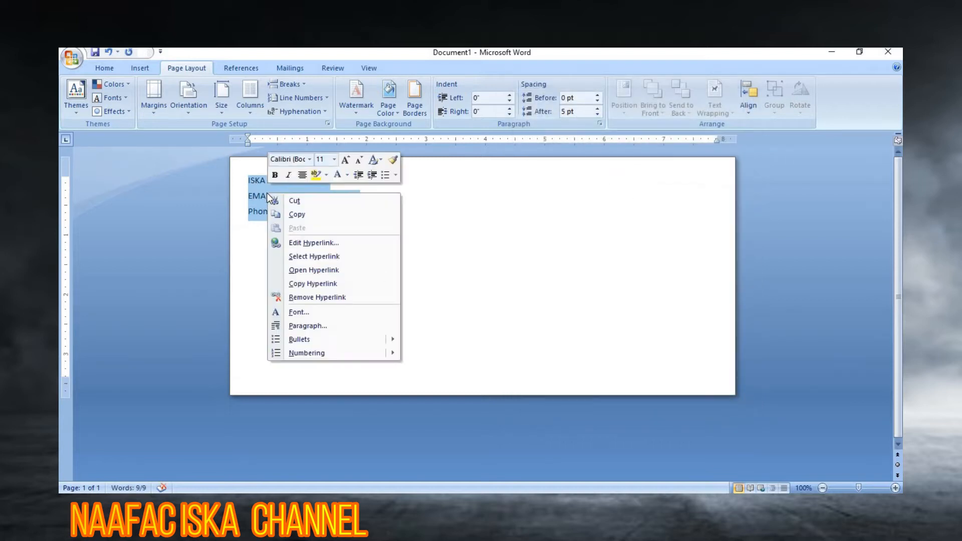
left_click(331, 326)
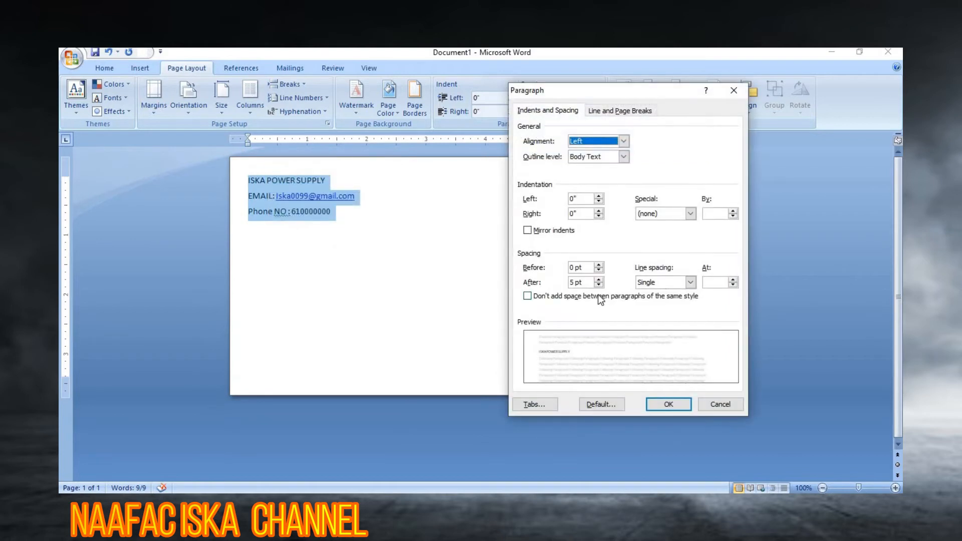
left_click(593, 283)
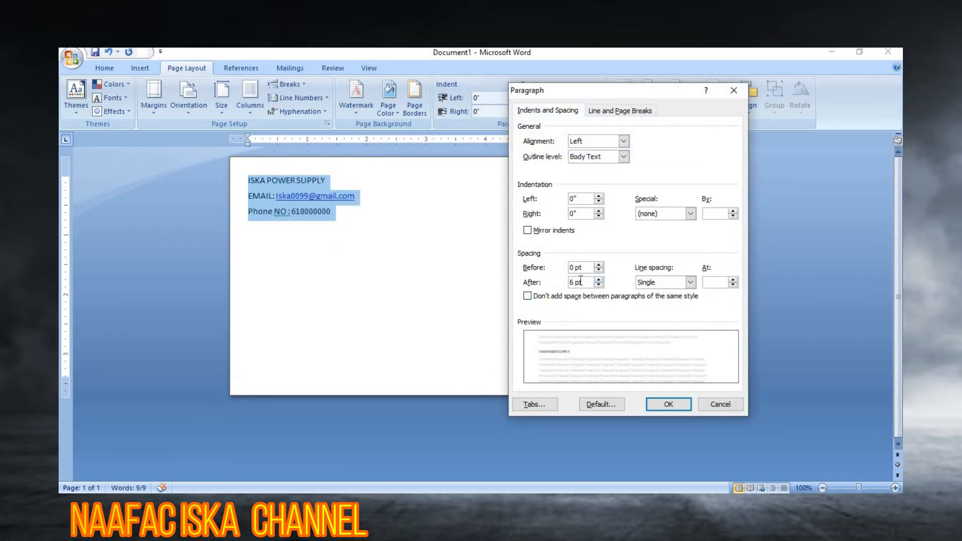
key("BackSpace")
type("0")
left_click(668, 404)
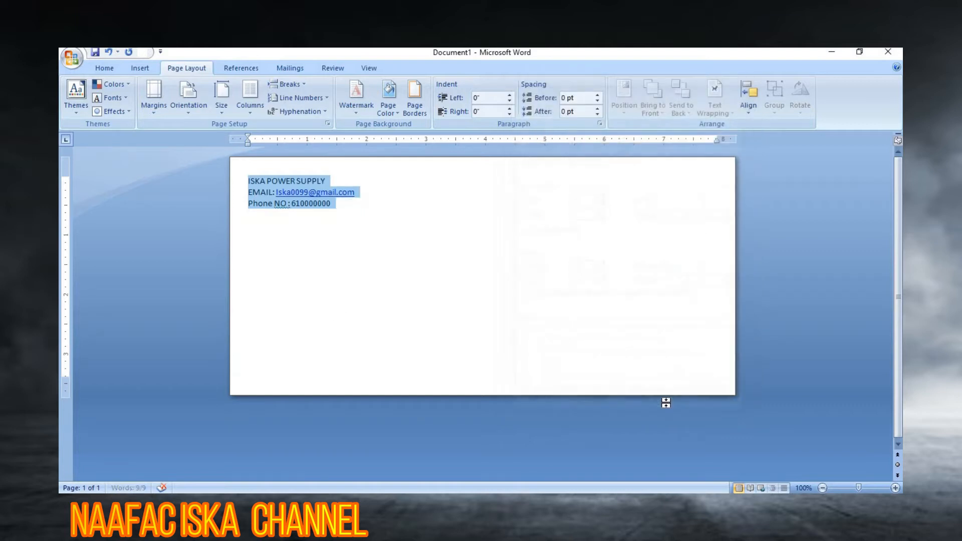
left_click(271, 245)
left_click_drag(247, 181, 361, 211)
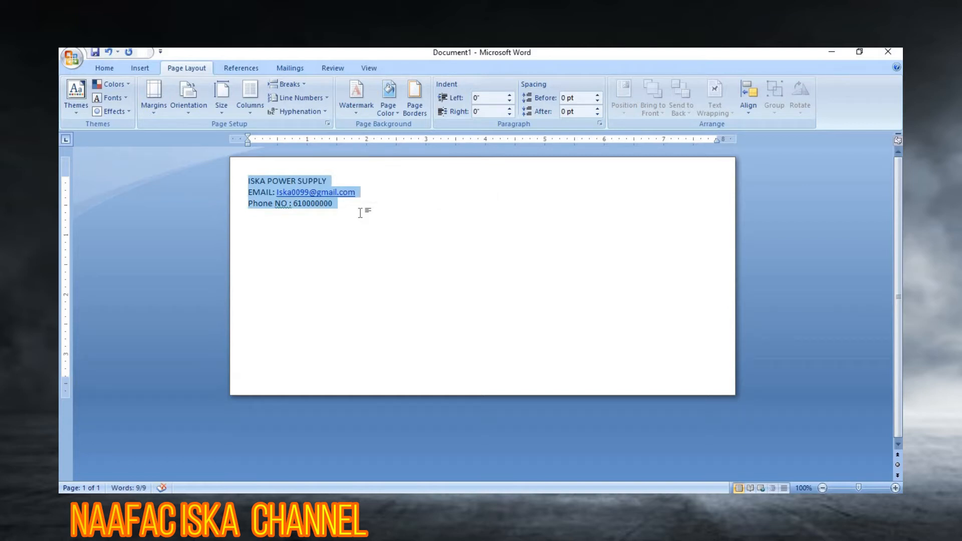
key("ctrl+r")
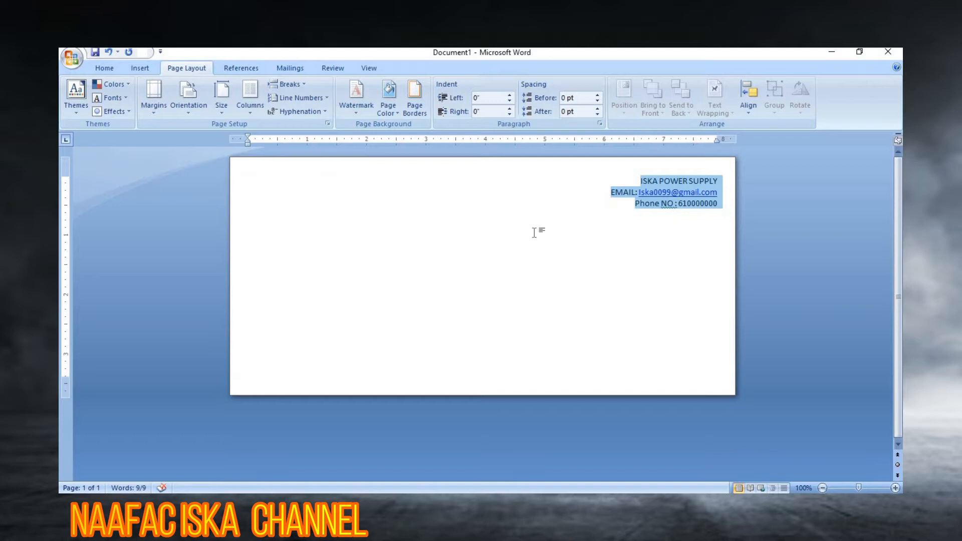
left_click(111, 66)
left_click(344, 107)
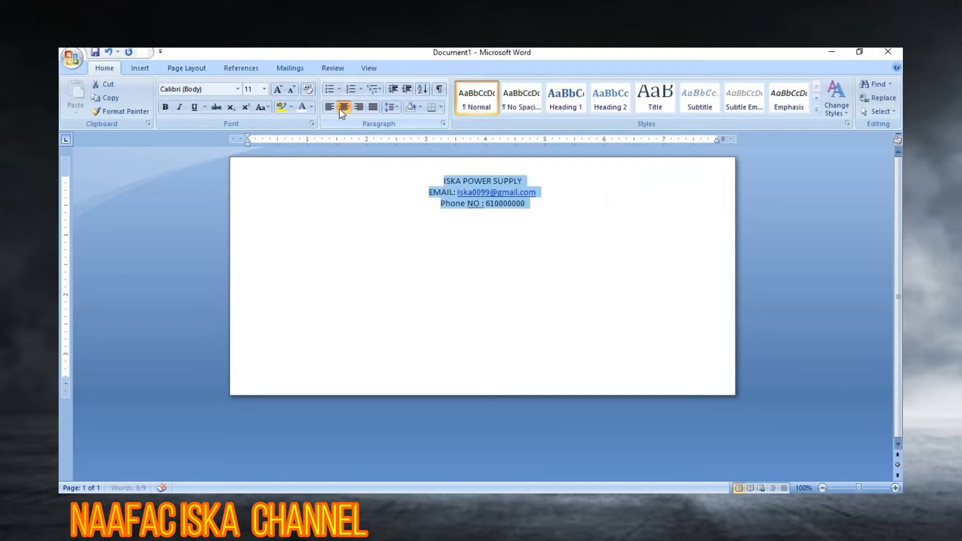
left_click(331, 109)
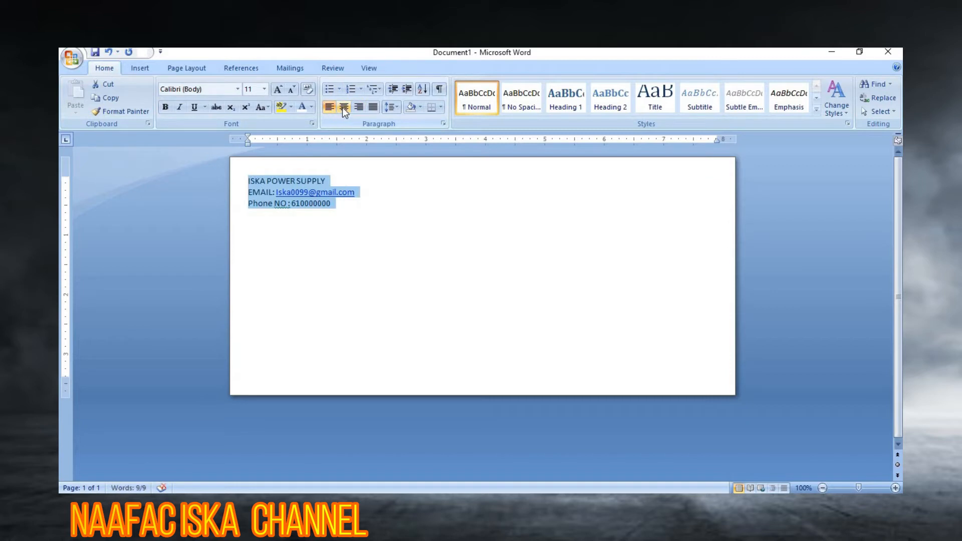
left_click(343, 108)
left_click(358, 107)
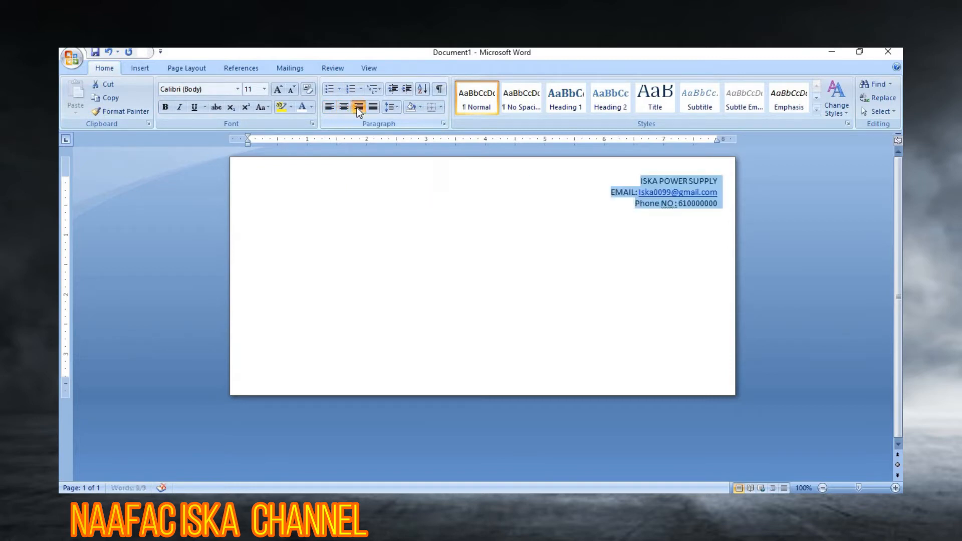
left_click(626, 208)
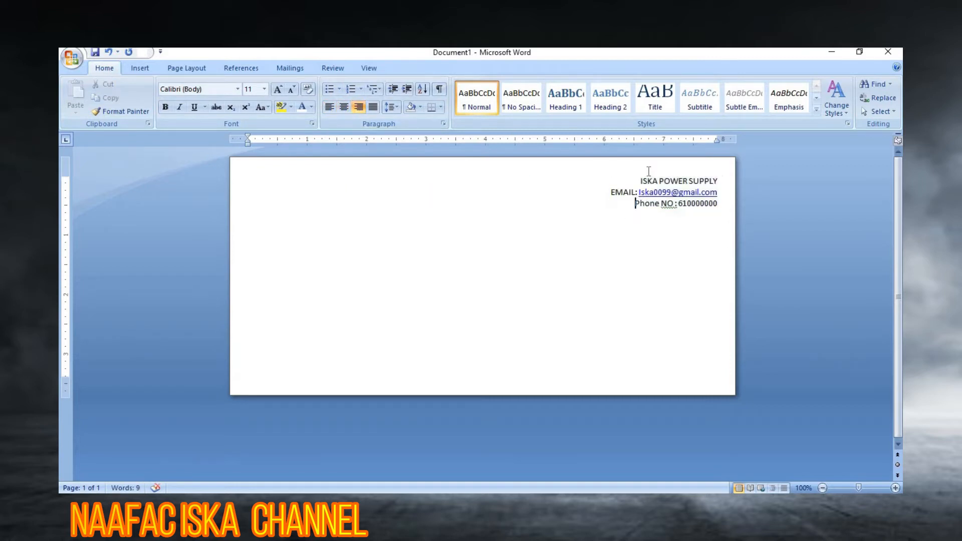
Step: Grow the ISKA POWER SUPPLY heading to 18 pt Algerian and colour it red
left_click_drag(638, 183, 707, 172)
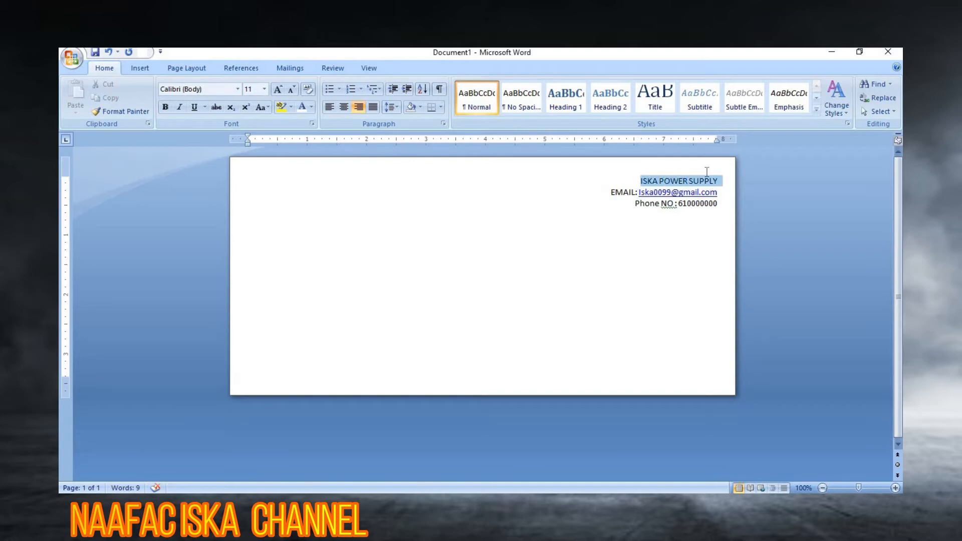
left_click(279, 90)
left_click(278, 90)
left_click(279, 90)
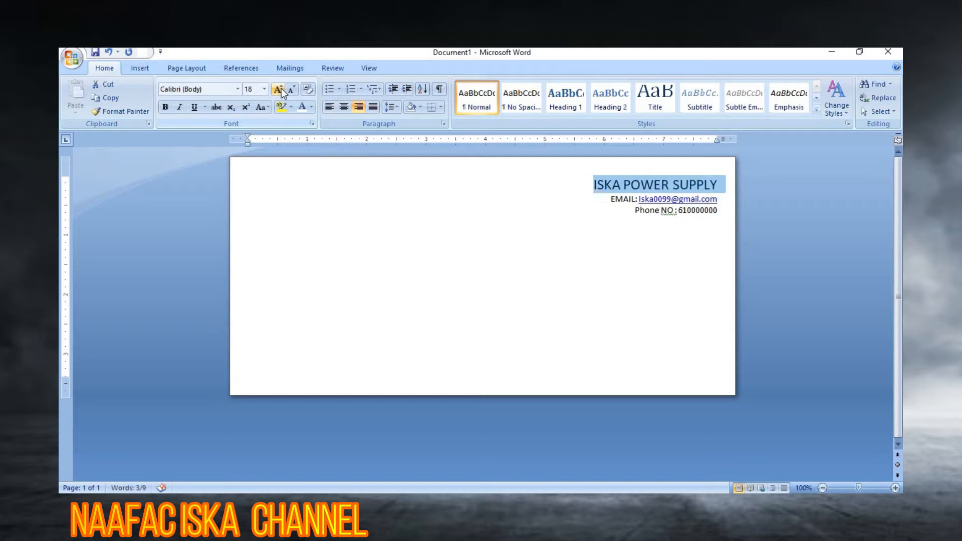
left_click(237, 89)
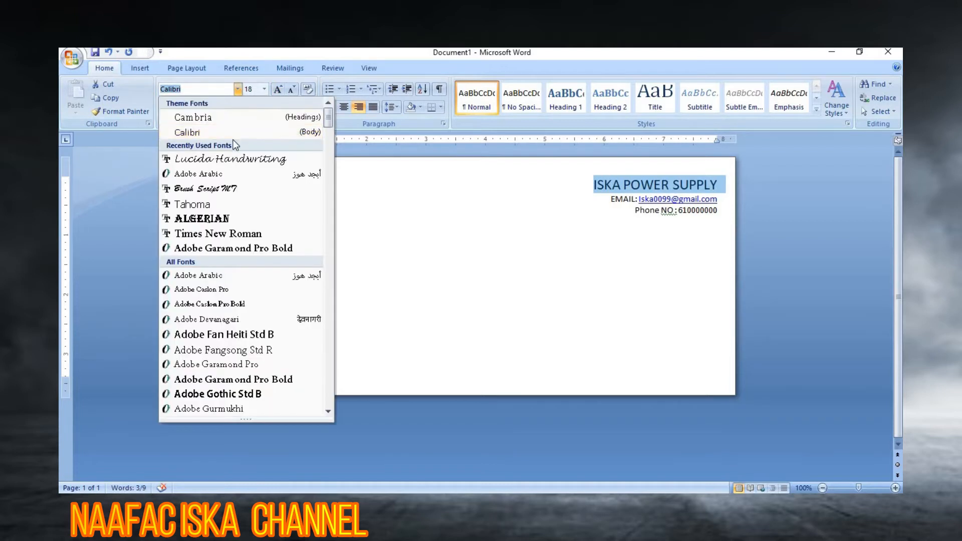
key("Down")
key("Down")
key("Down")
key("Down")
key("Down")
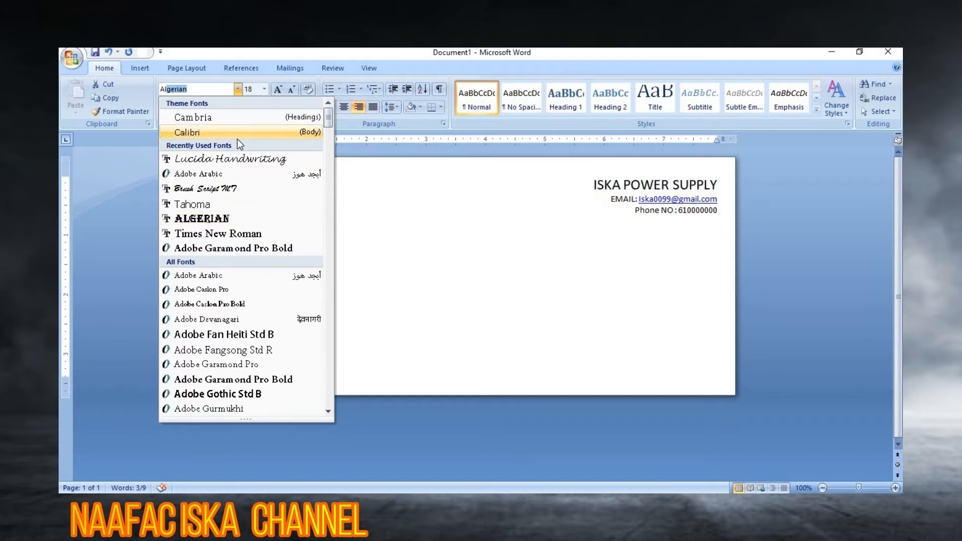
left_click(203, 219)
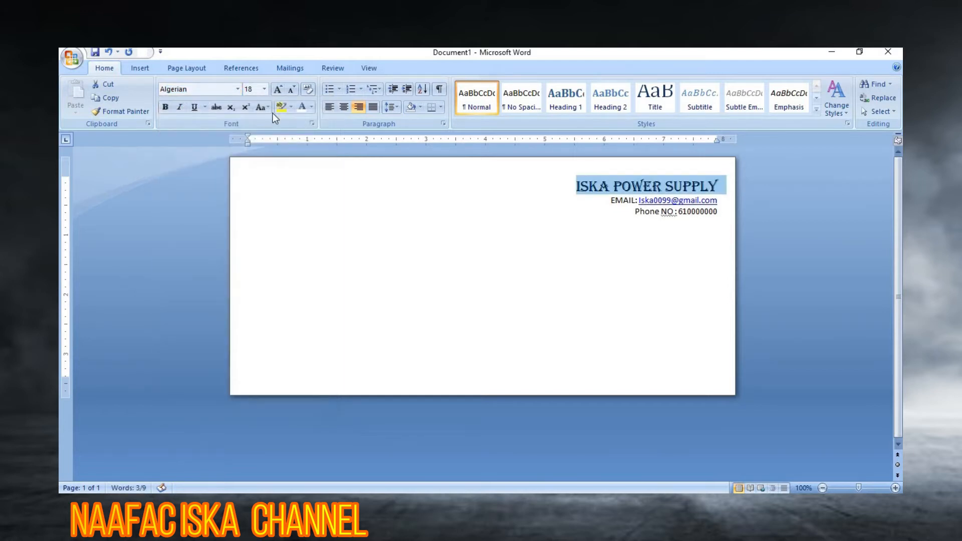
left_click(311, 107)
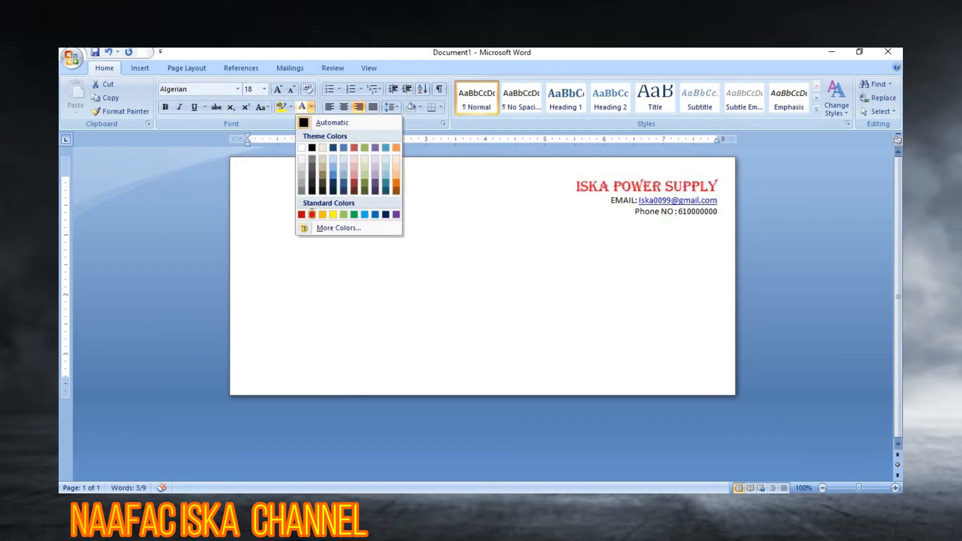
left_click(311, 214)
left_click(632, 211)
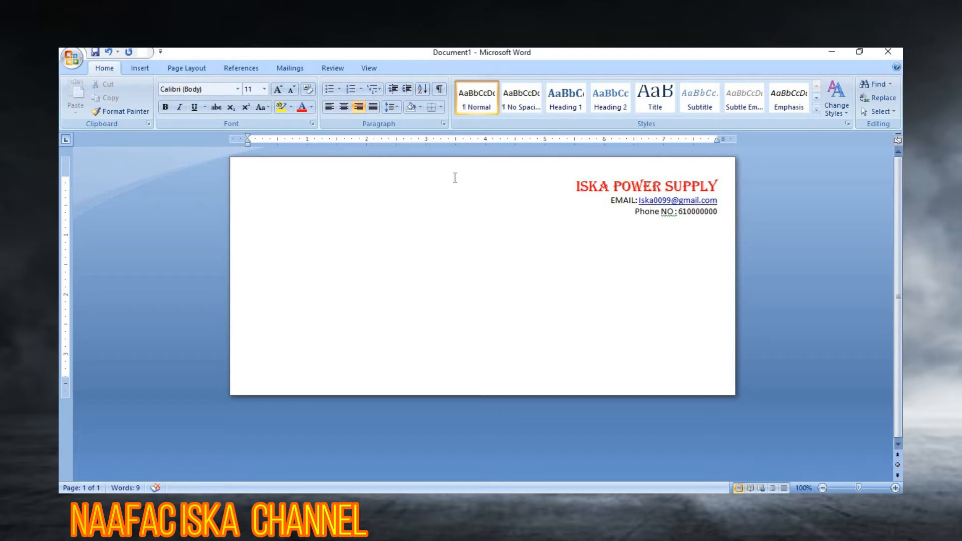
Step: Draw a tall rounded rectangle and position it at the top right page edge
left_click(134, 68)
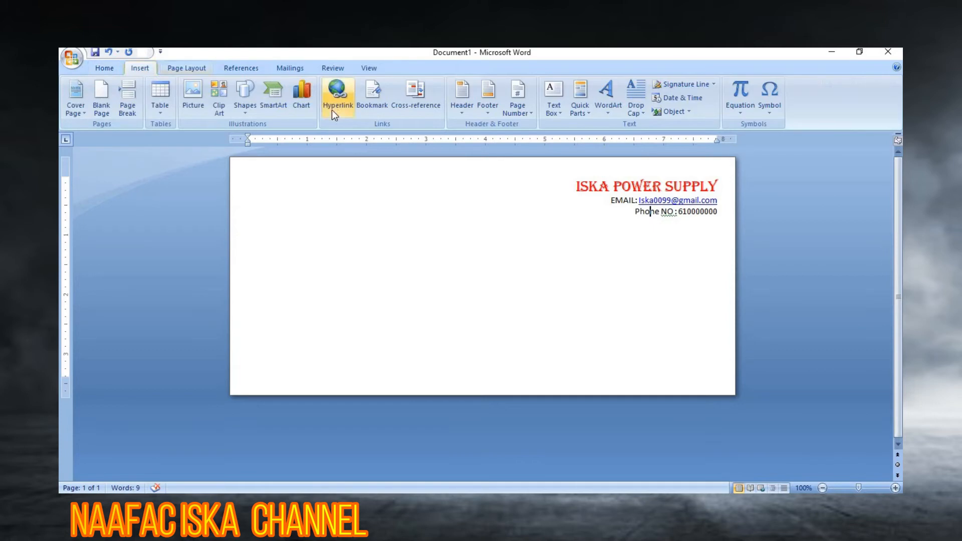
left_click(241, 115)
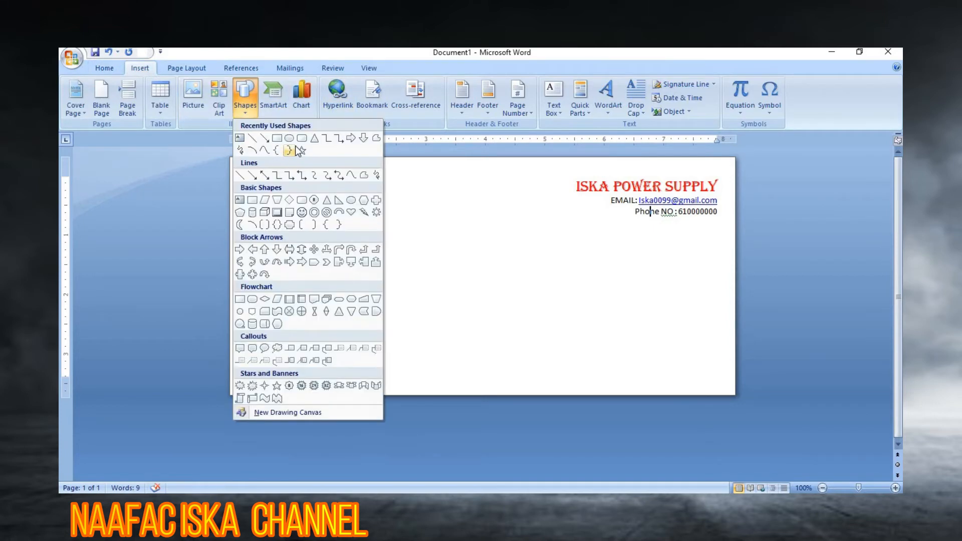
left_click(302, 138)
left_click_drag(455, 181, 489, 269)
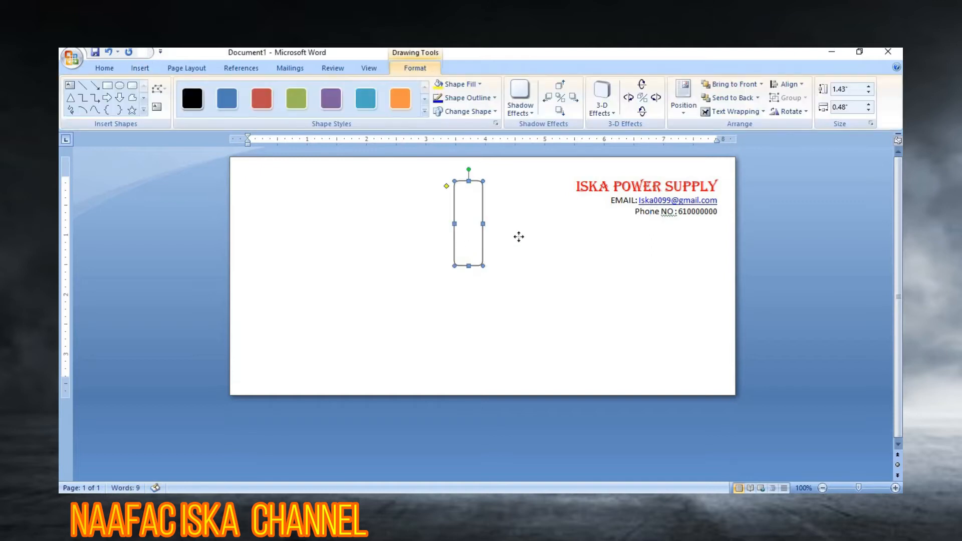
left_click_drag(731, 196, 729, 198)
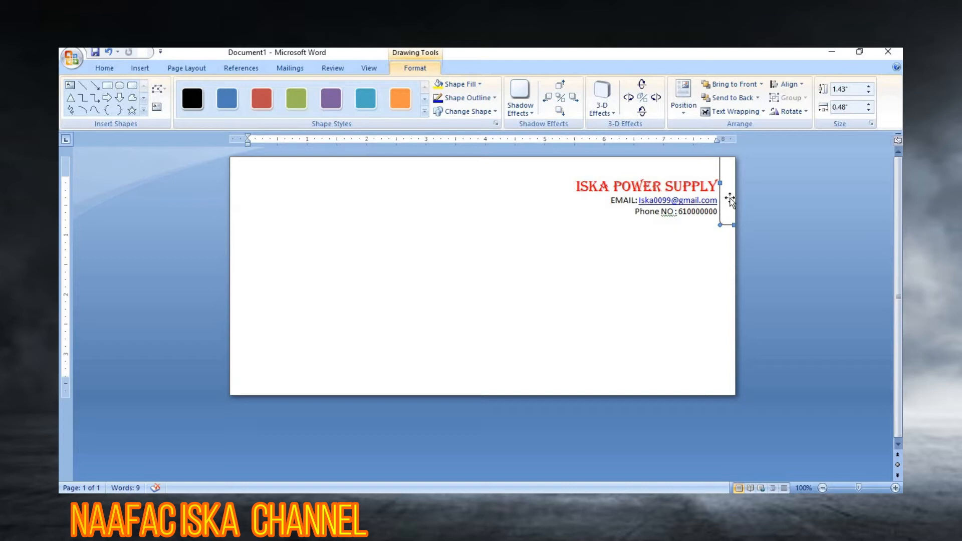
key("ctrl+z")
key("Up")
key("Up")
key("Up")
key("Up")
key("Up")
key("Up")
key("Up")
key("Up")
key("Up")
key("Up")
key("Up")
key("Up")
key("Up")
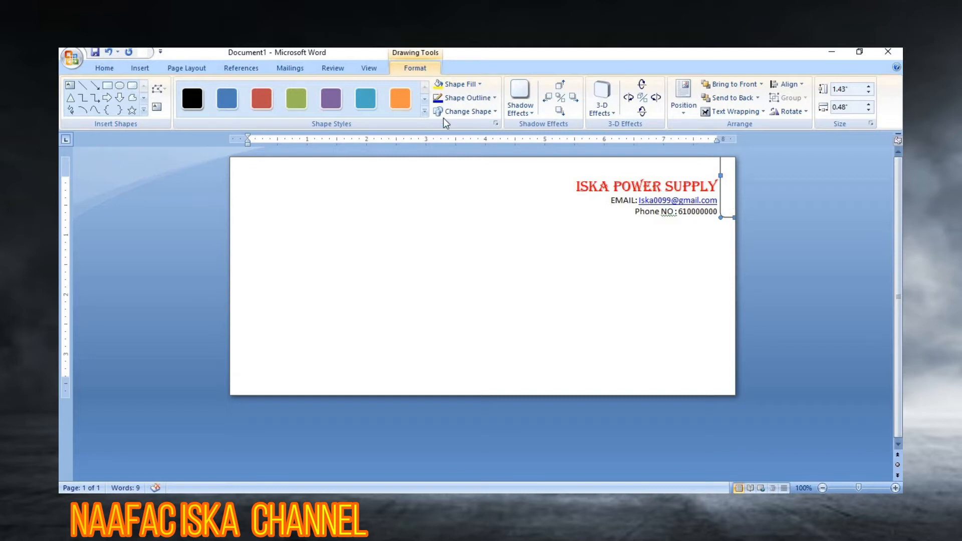
Step: Fill the rectangle red and set its outline colour
left_click(480, 85)
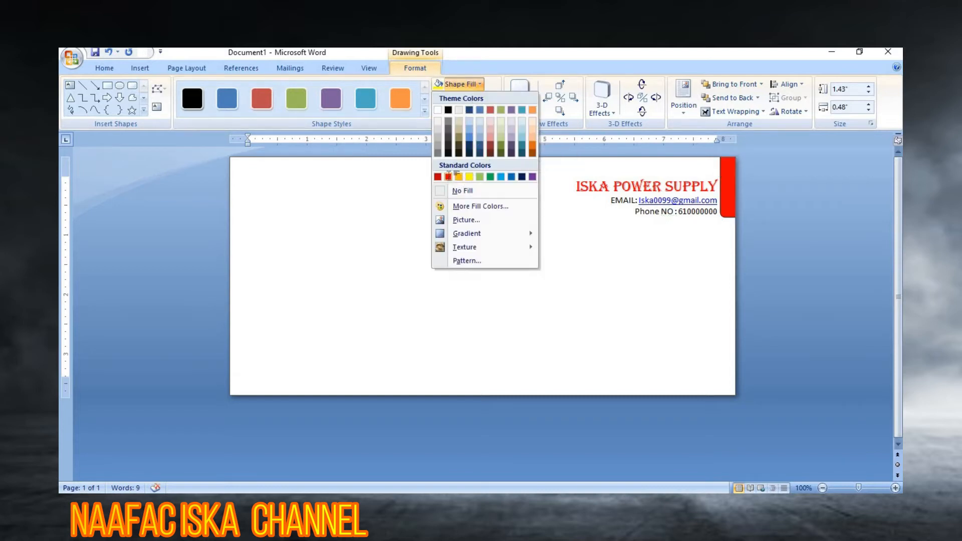
left_click(448, 176)
left_click(468, 98)
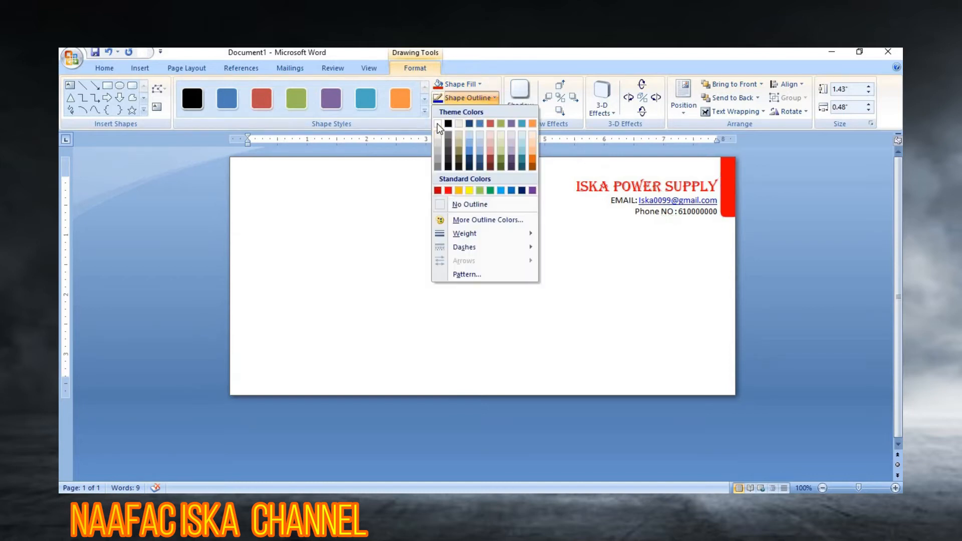
left_click(438, 125)
left_click(659, 259)
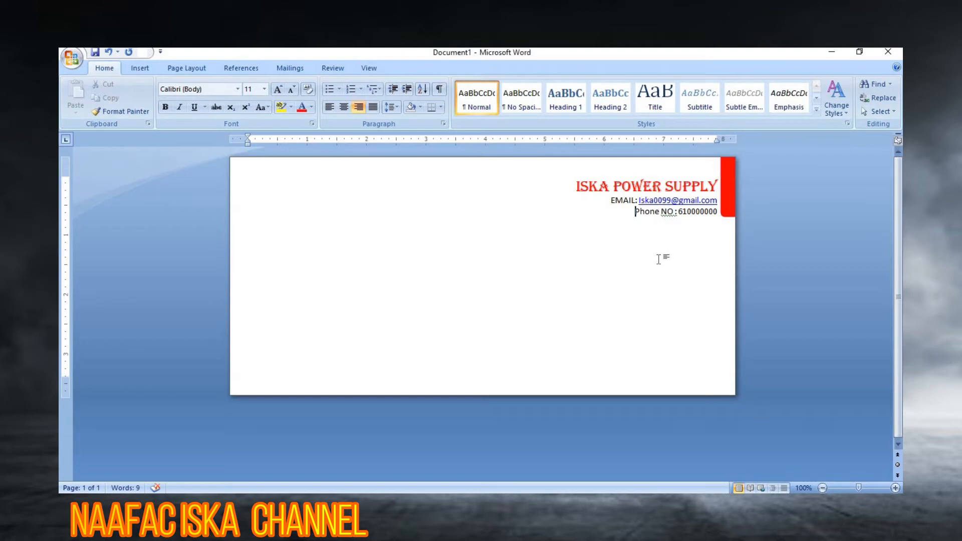
Step: Add the 'MR. No:' line at the left margin below the header
left_click(254, 214)
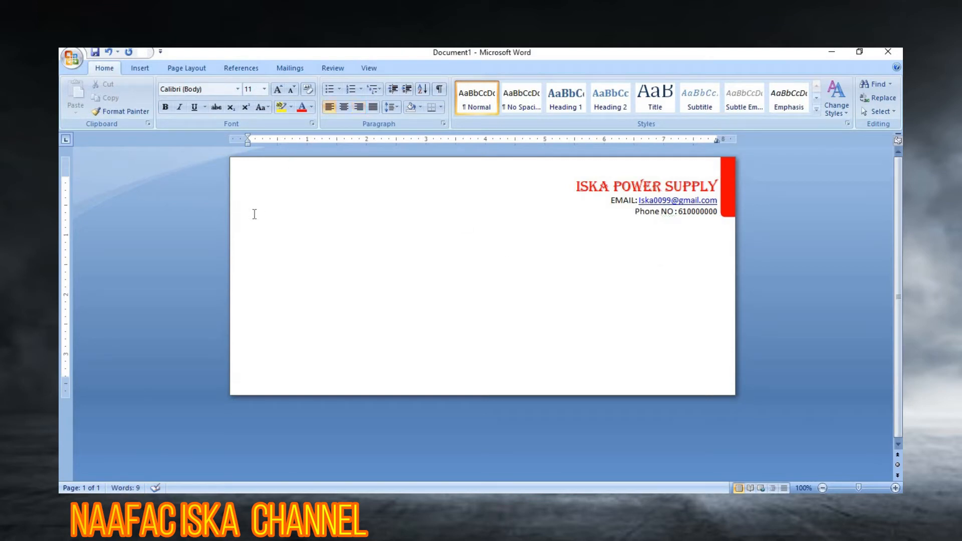
key("Return")
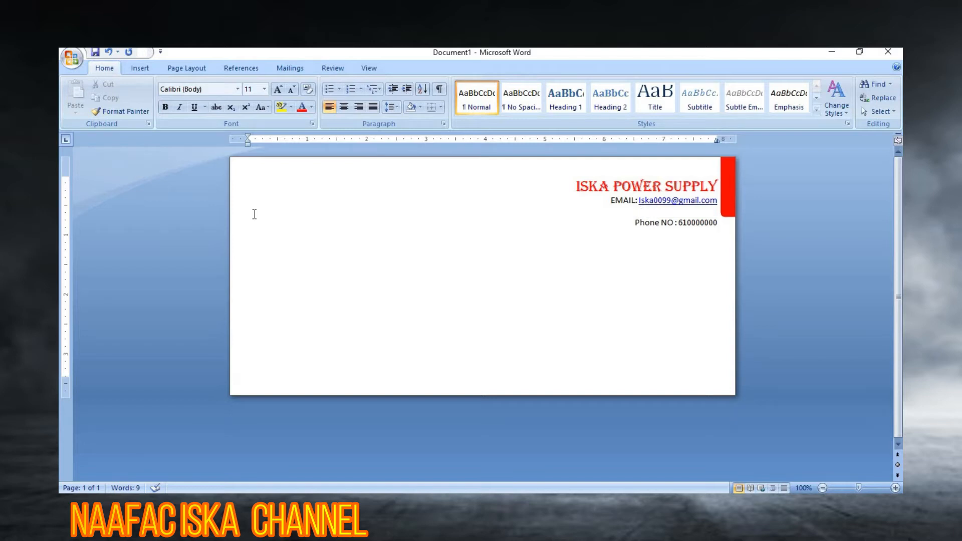
key("ctrl+z")
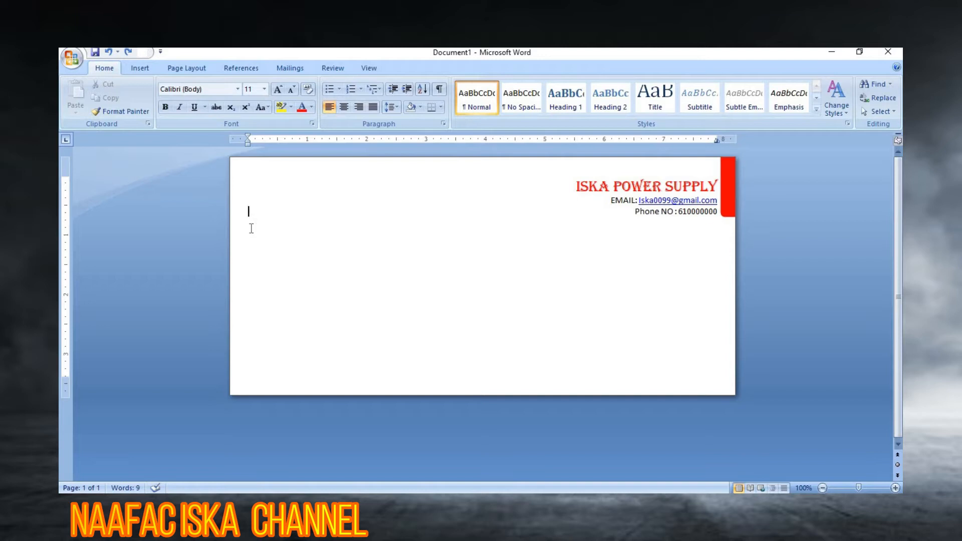
key("Return")
type("MR. No:")
key("Return")
Step: Type the 'Received with thanks from' line ending with 'Date:'
type("Received Wi")
key("BackSpace")
key("BackSpace")
type("Eith")
key("BackSpace")
key("BackSpace")
type("with tha")
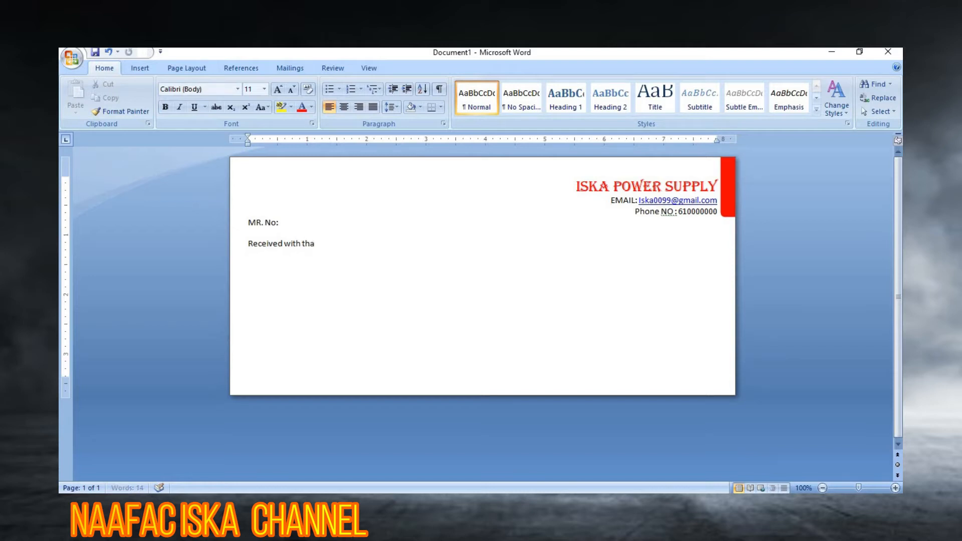
type("nks from")
type("Date:")
Step: Type the 'Amount of take' and 'By Cash /Cheque No. Bank Date:' lines
key("Return")
type("Amou")
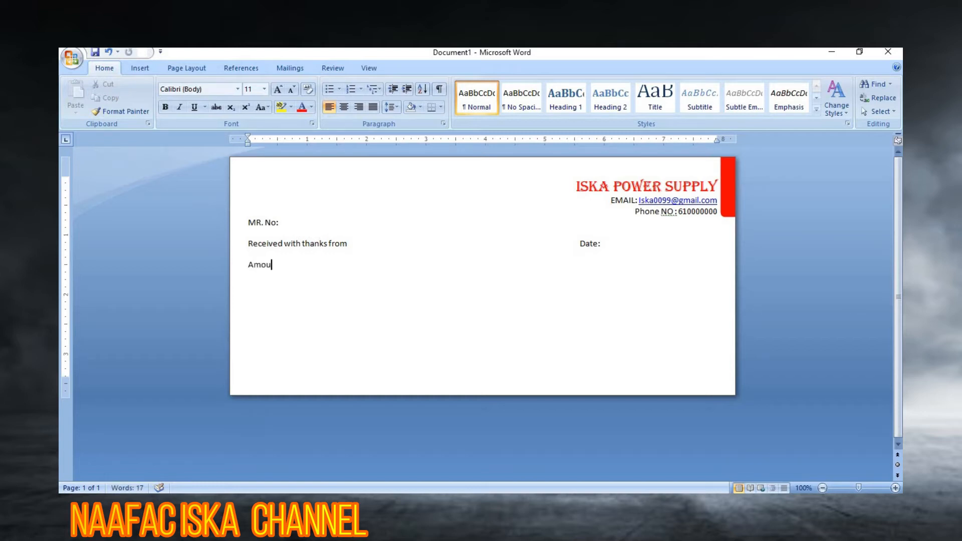
type("nt of take")
type("By")
type(" Cash")
type("/")
type("Che")
type("que      ")
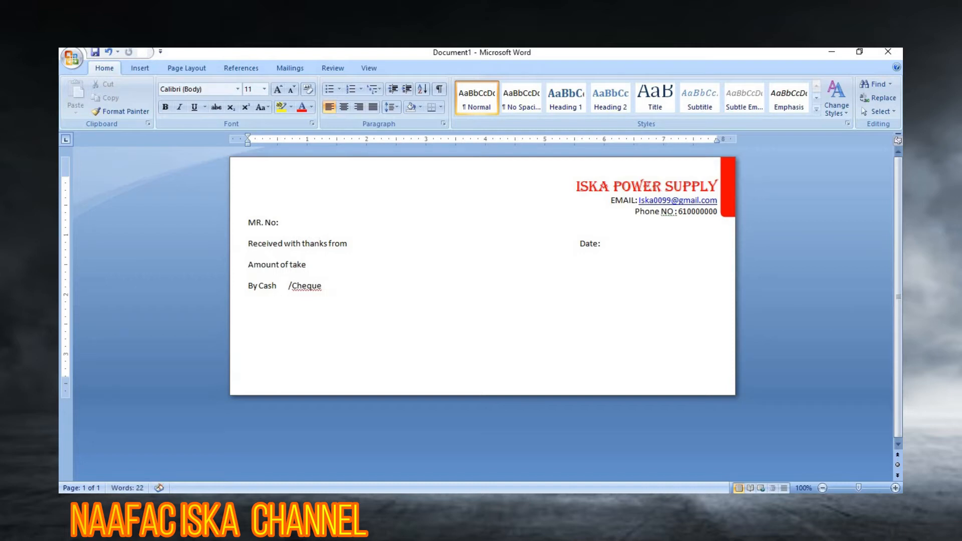
type(" No")
key("BackSpace")
type("o:")
key("BackSpace")
type(".")
type("a")
key("BackSpace")
key("BackSpace")
type("Bank")
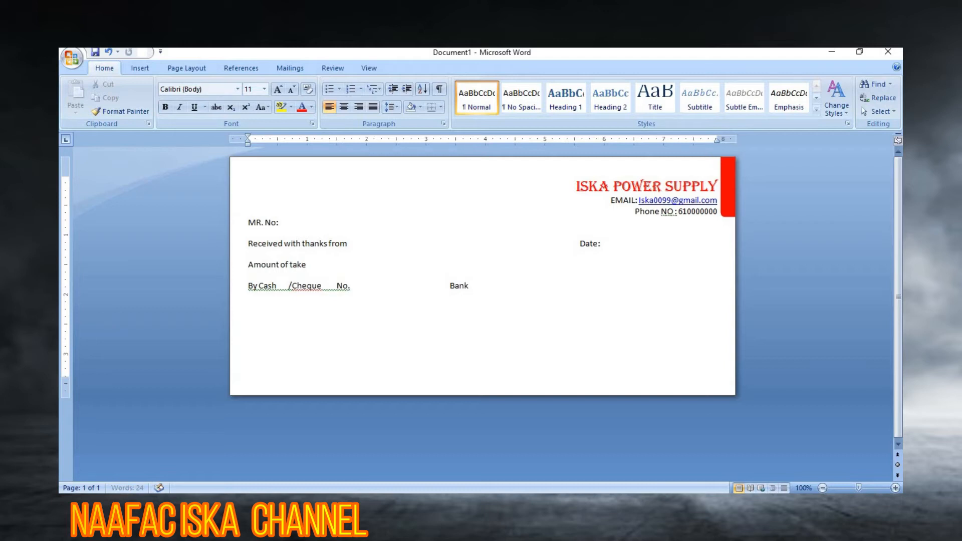
type("      Date:")
Step: Add the 'For the purpose of Contact' and 'Take' lines
key("Return")
type("or the po")
key("BackSpace")
type("urpose of")
type("Contact")
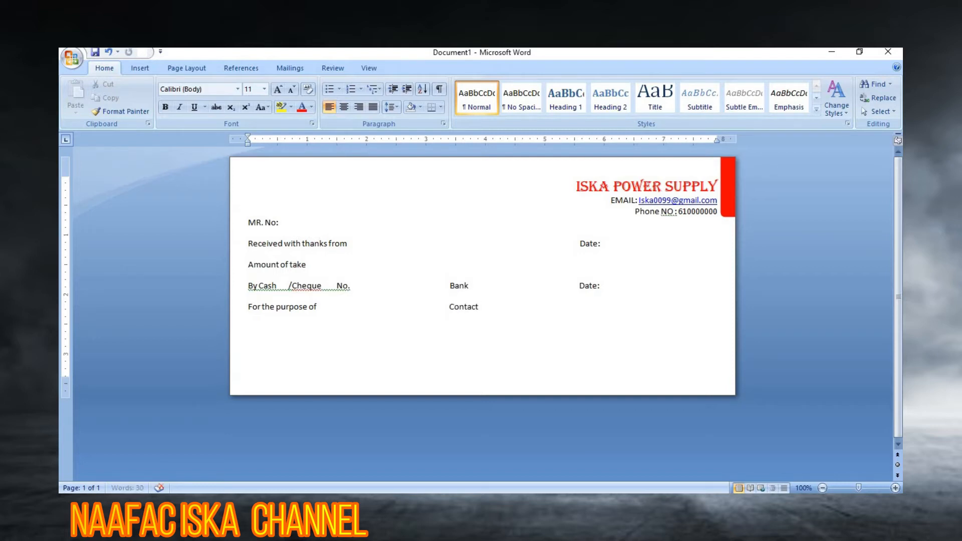
key("Return")
type("Take")
Step: Draw straight fill-in lines from 'from' to 'Date:' and from 'Date:' to the right margin
left_click(144, 70)
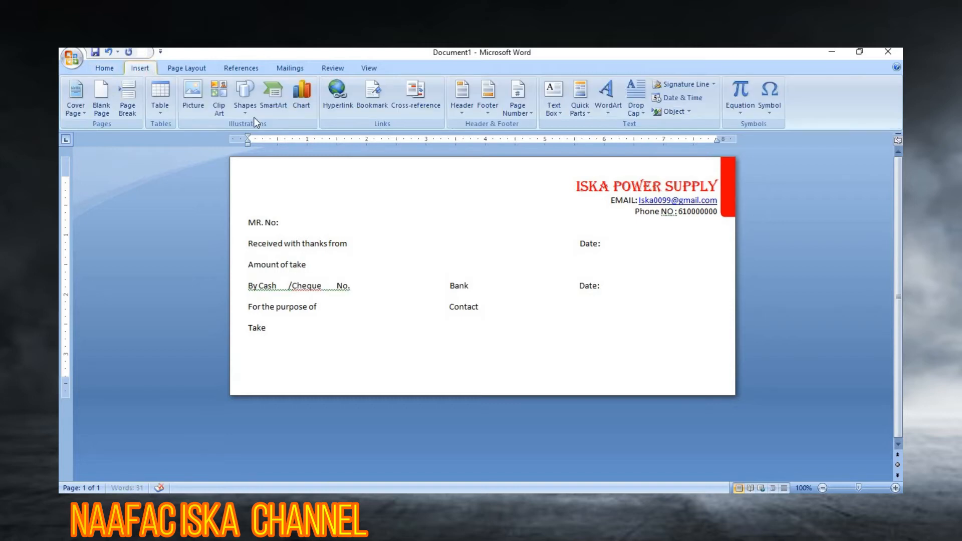
left_click(116, 69)
left_click(139, 69)
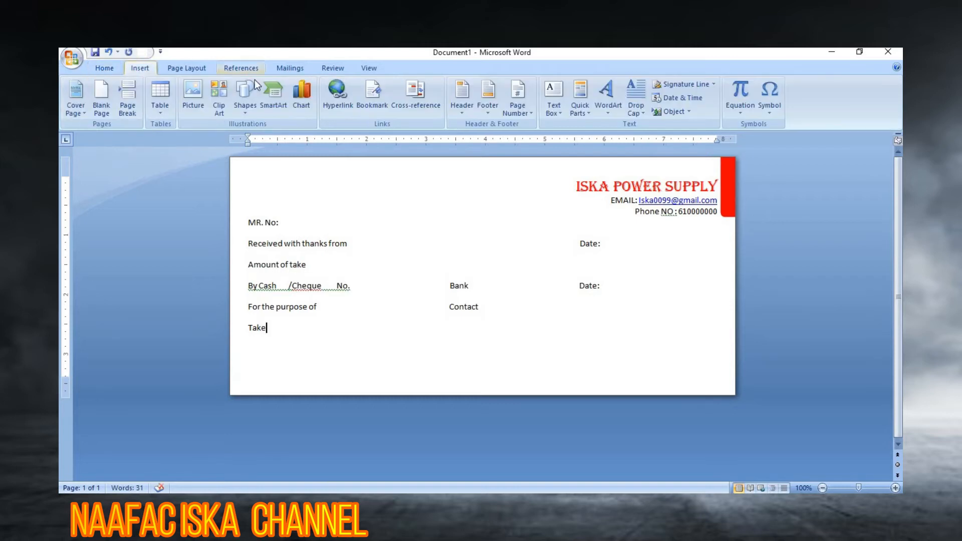
left_click(243, 117)
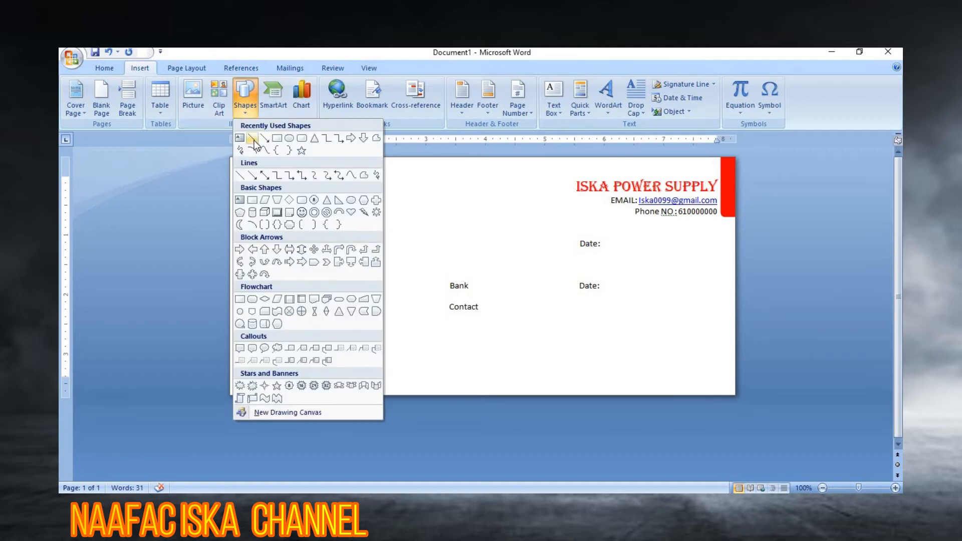
left_click(254, 141)
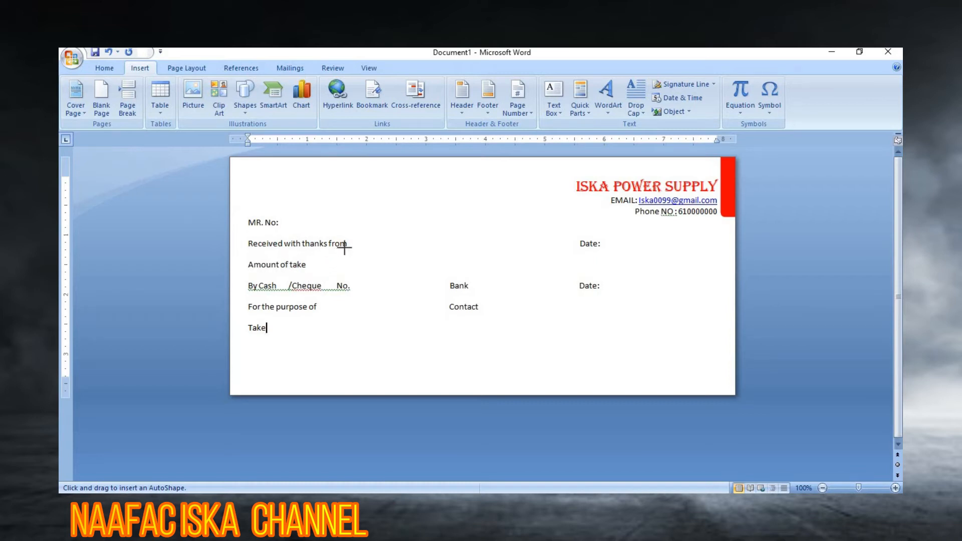
scroll(344, 247, "up", 2)
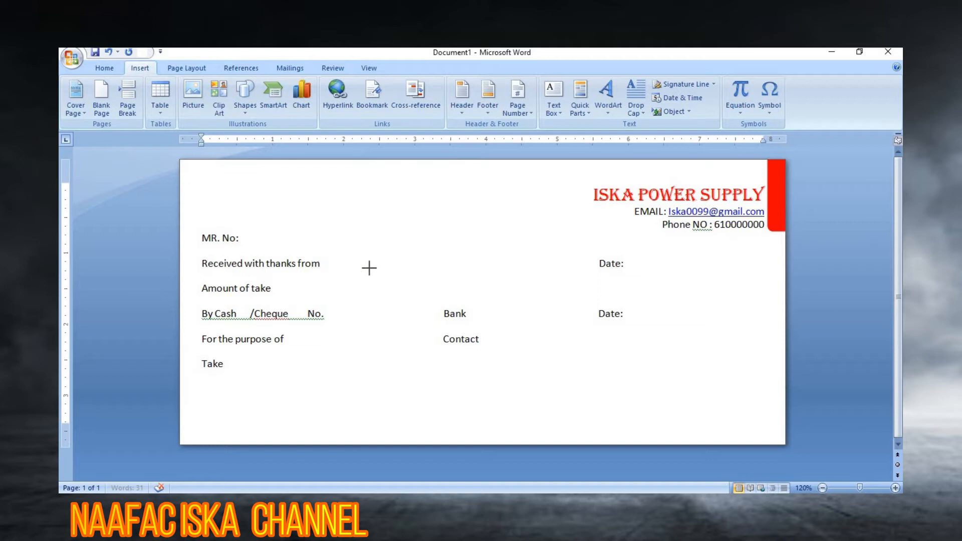
left_click_drag(576, 261, 600, 261)
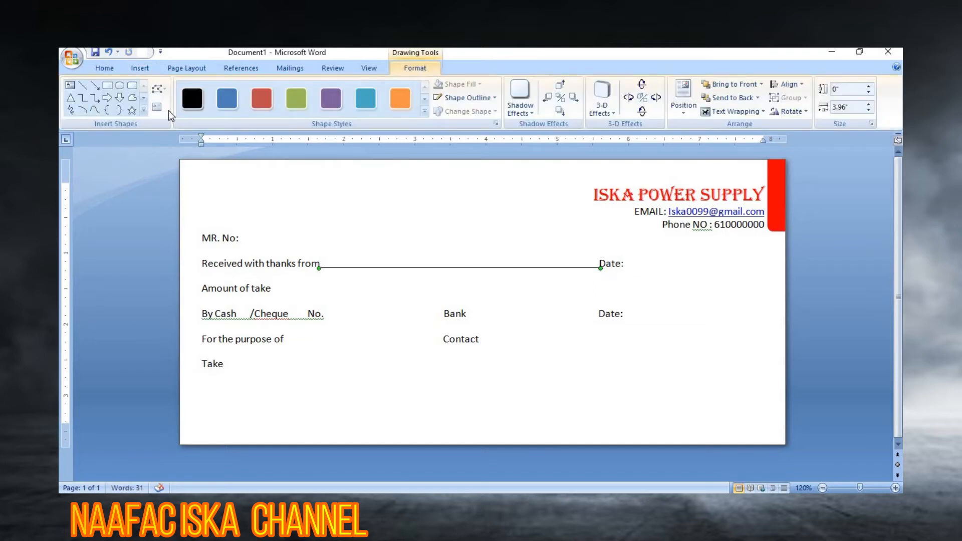
left_click(82, 85)
left_click_drag(622, 268, 768, 268)
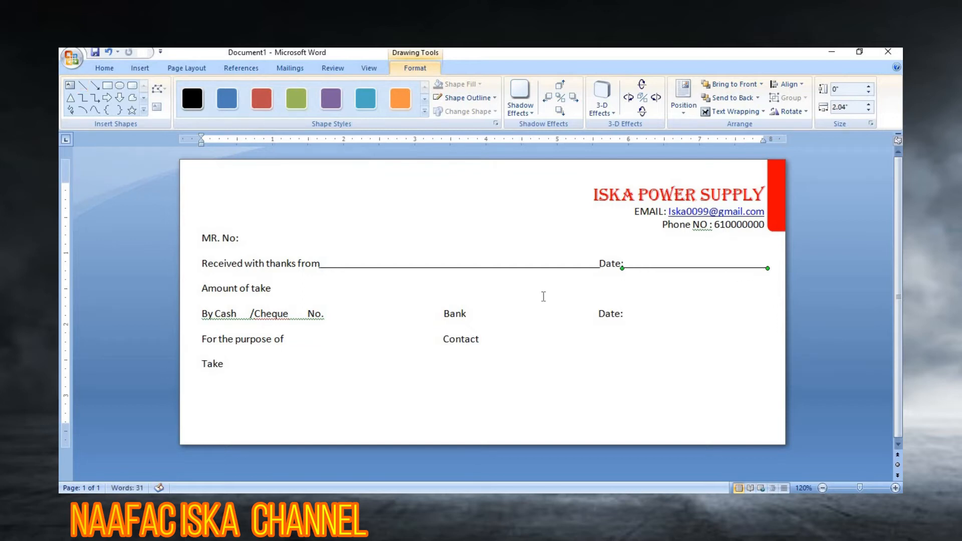
left_click(544, 297)
Step: Draw four fill-in lines: after Amount of take, No. to Bank, Bank to Date:, Date: to margin
left_click(140, 70)
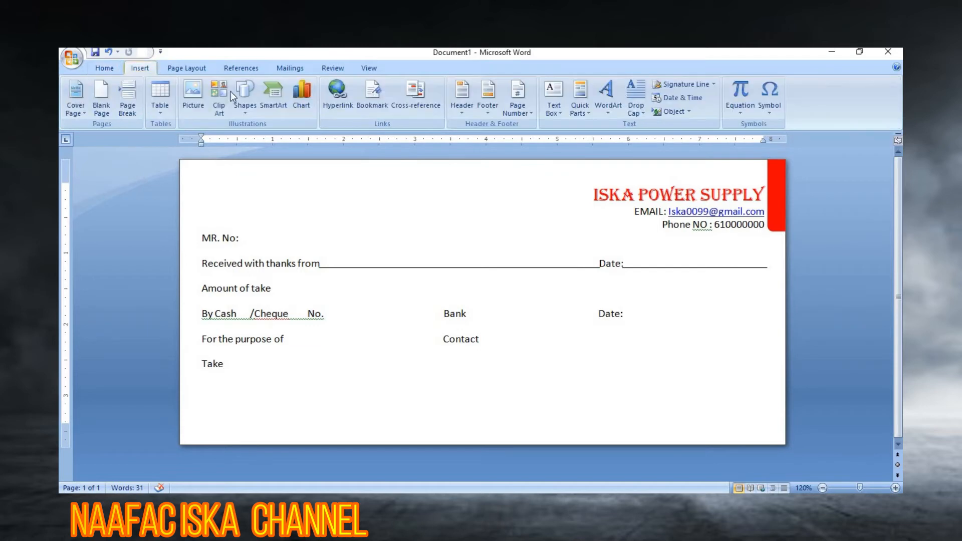
left_click(241, 100)
left_click(253, 140)
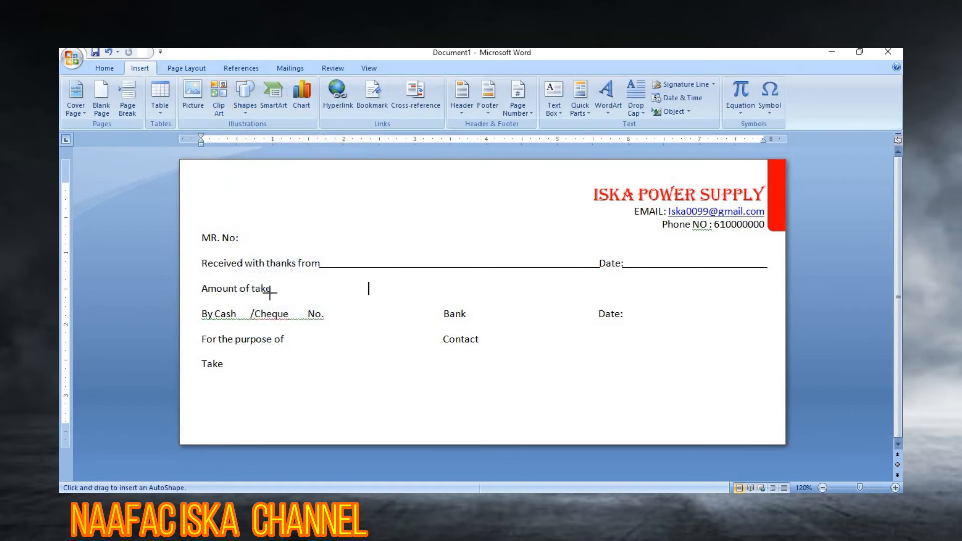
mouse_move(270, 292)
left_mouse_down()
mouse_move(327, 297)
mouse_move(529, 273)
mouse_move(769, 286)
left_mouse_up()
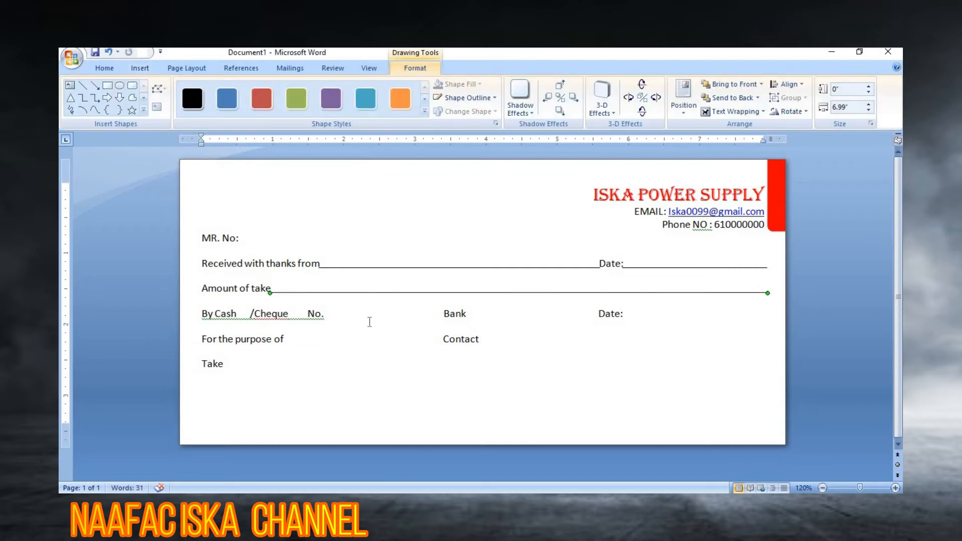
left_click(83, 87)
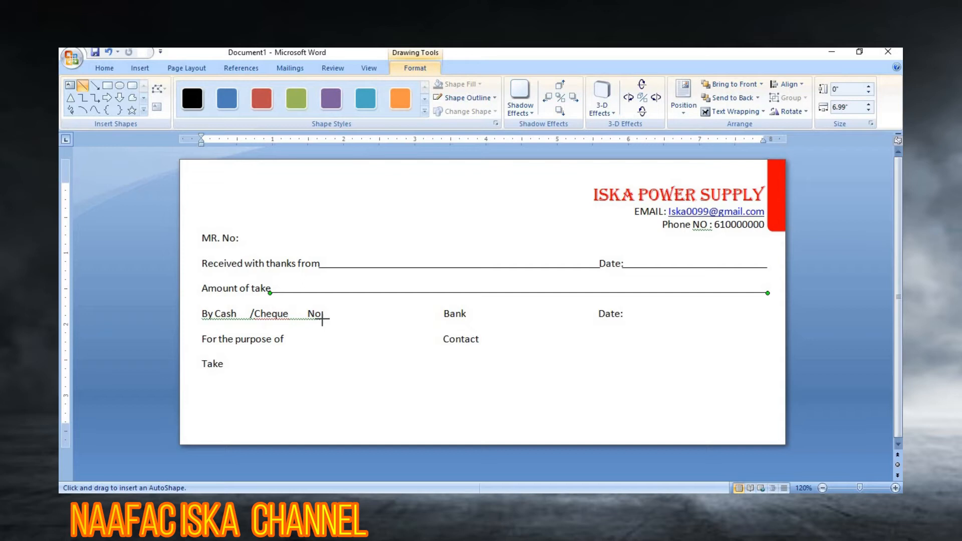
left_click_drag(322, 318, 445, 317)
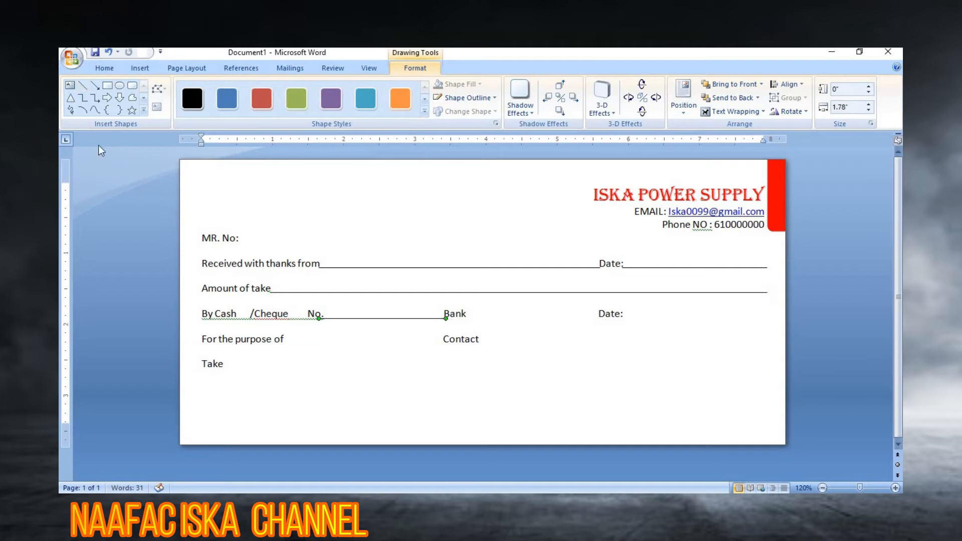
left_click(85, 85)
left_click_drag(600, 318, 465, 319)
left_click(83, 86)
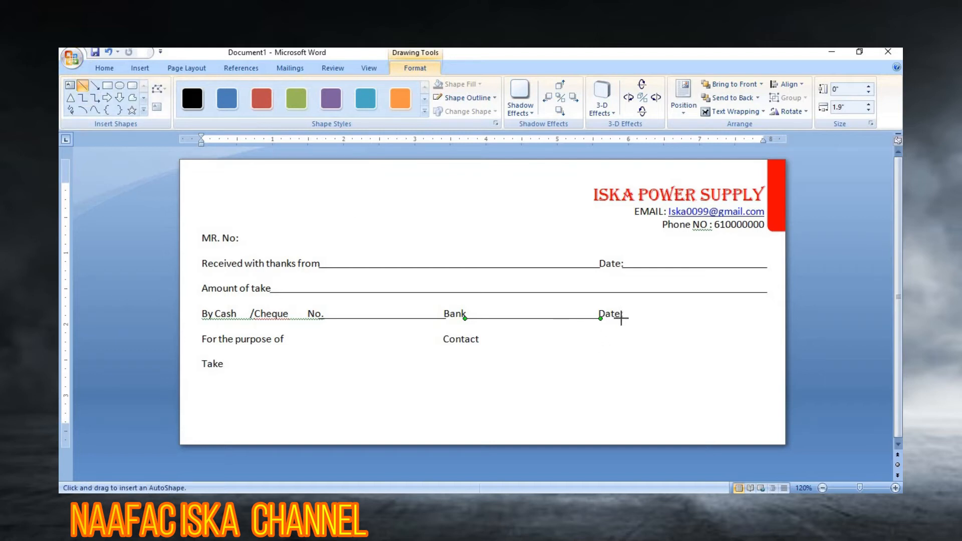
left_click_drag(621, 317, 765, 327)
left_click(625, 357)
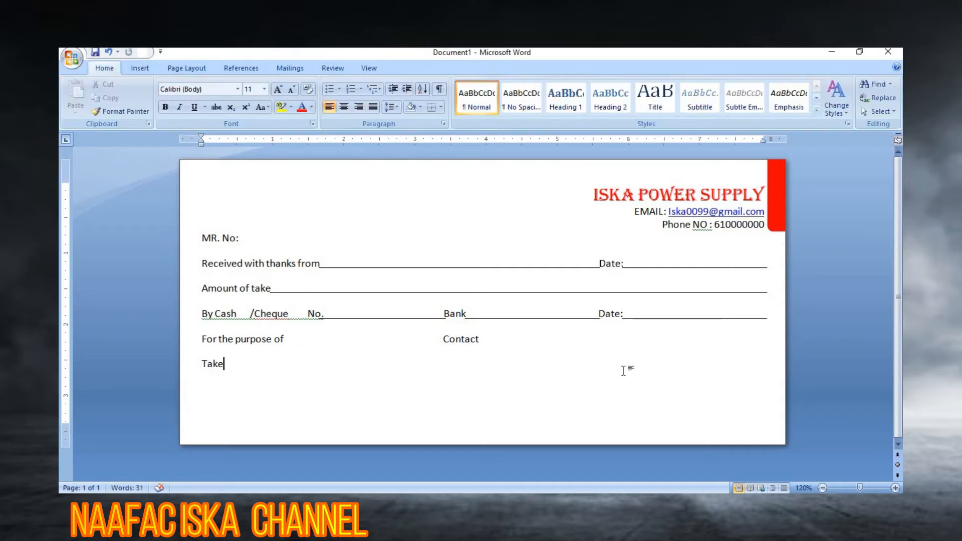
Step: Draw a straight fill-in line from 'For the purpose of' across to 'Contact'
left_click(143, 69)
left_click(245, 98)
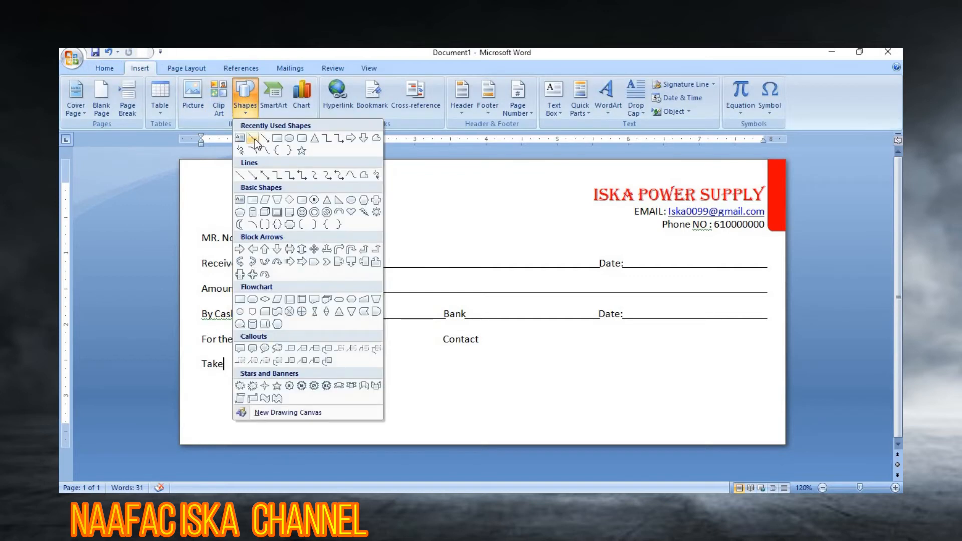
left_click(253, 138)
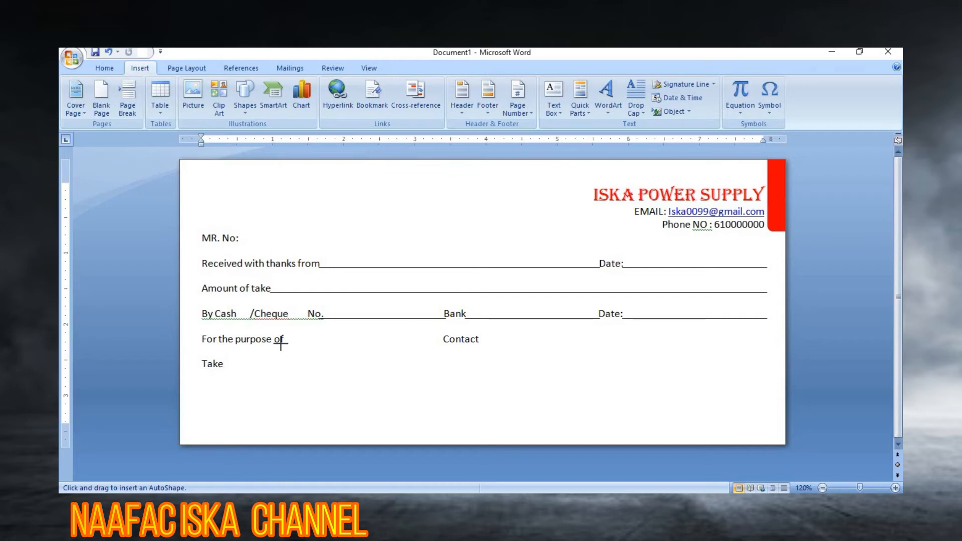
left_click_drag(281, 344, 444, 353)
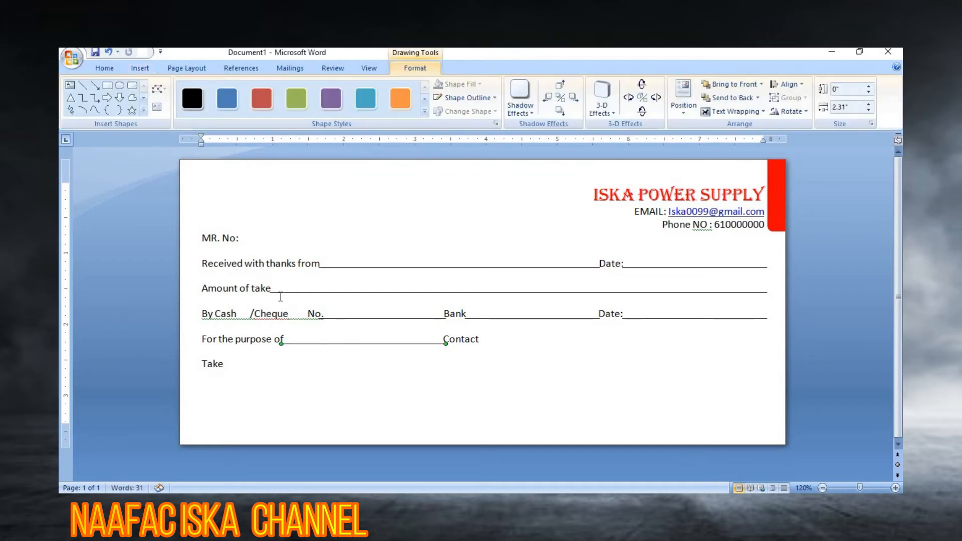
Step: Draw a second line after 'Contact' reaching the right margin
left_click(82, 88)
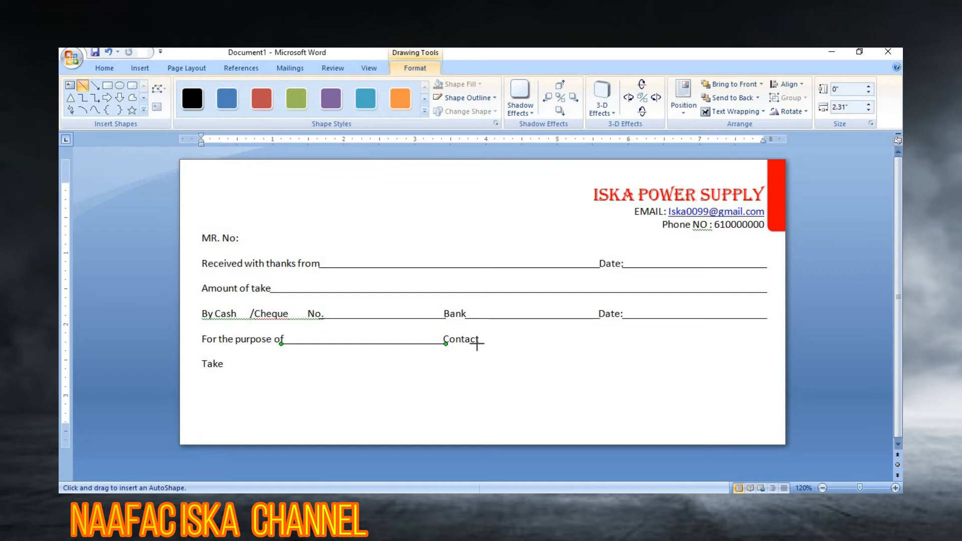
left_click_drag(477, 343, 767, 338)
left_click(743, 374)
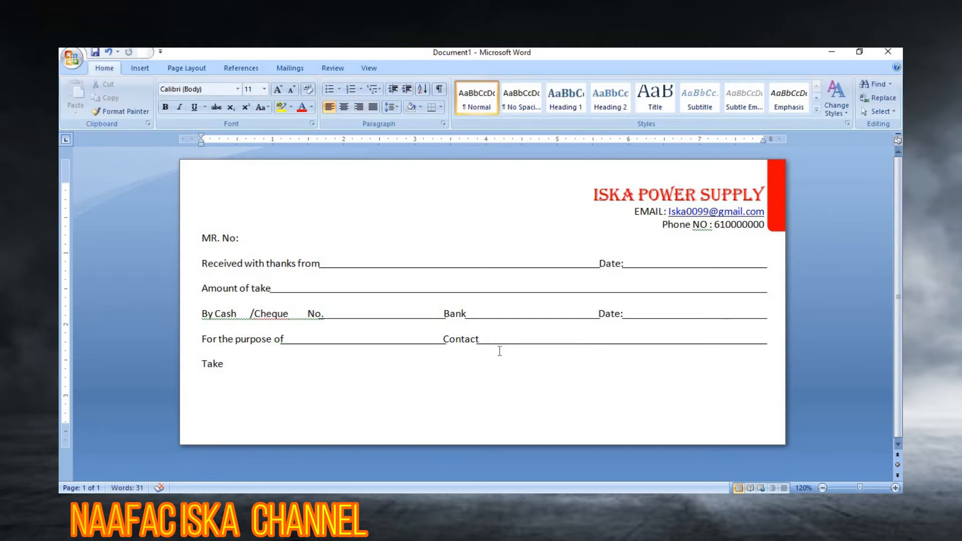
left_click_drag(224, 371, 184, 374)
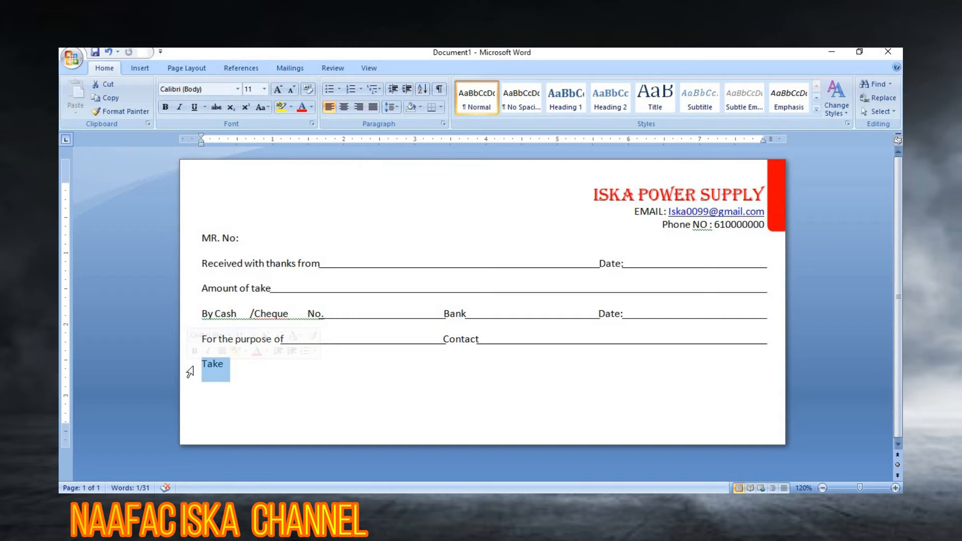
Step: Draw a small rectangle right after the word Take and nudge it slightly upward
left_click(244, 374)
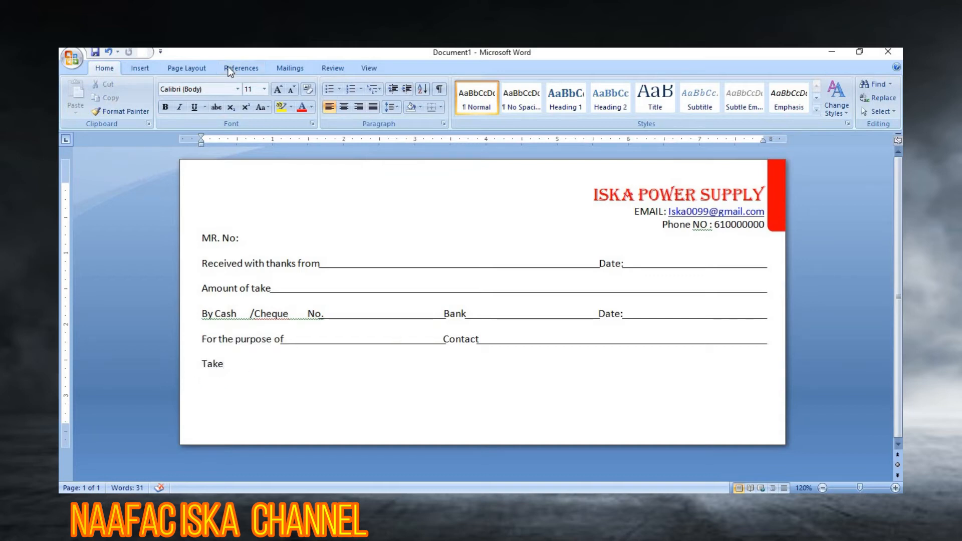
left_click(145, 70)
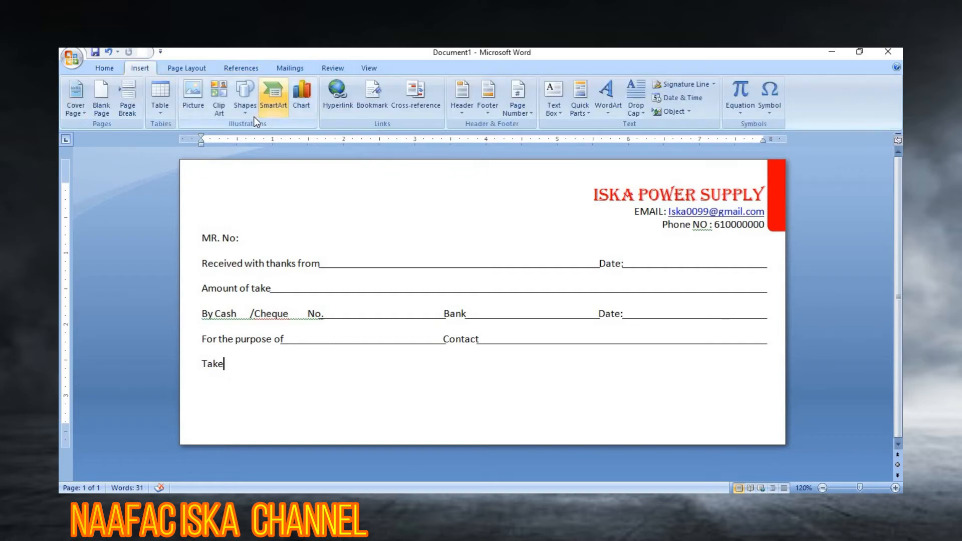
left_click(250, 114)
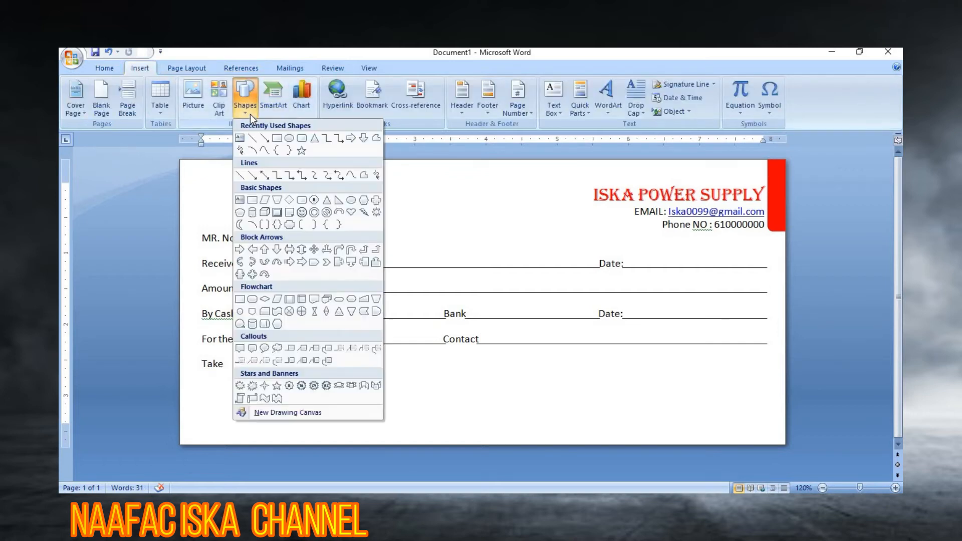
left_click(278, 139)
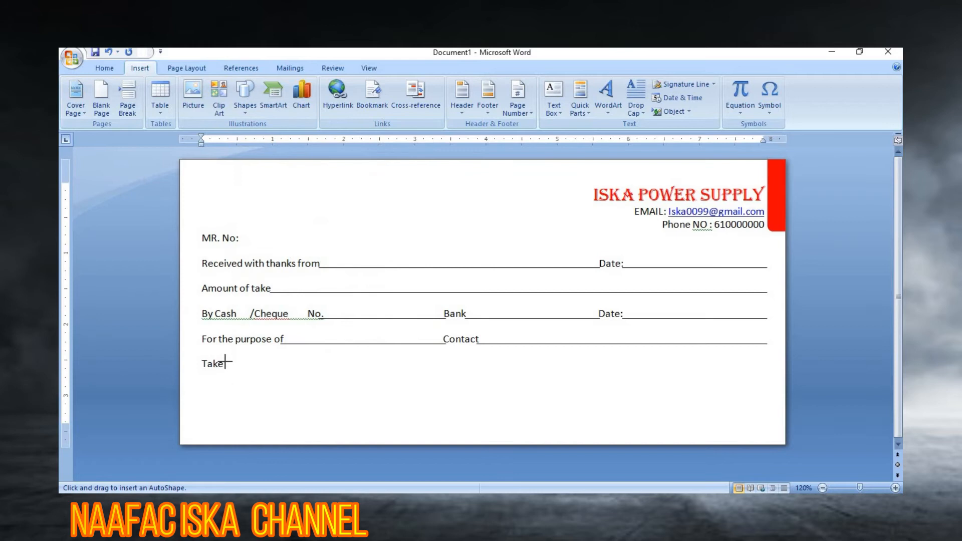
left_click_drag(224, 364, 298, 382)
left_click_drag(298, 381, 299, 382)
key("ctrl+Up")
key("ctrl+Up")
key("ctrl+Up")
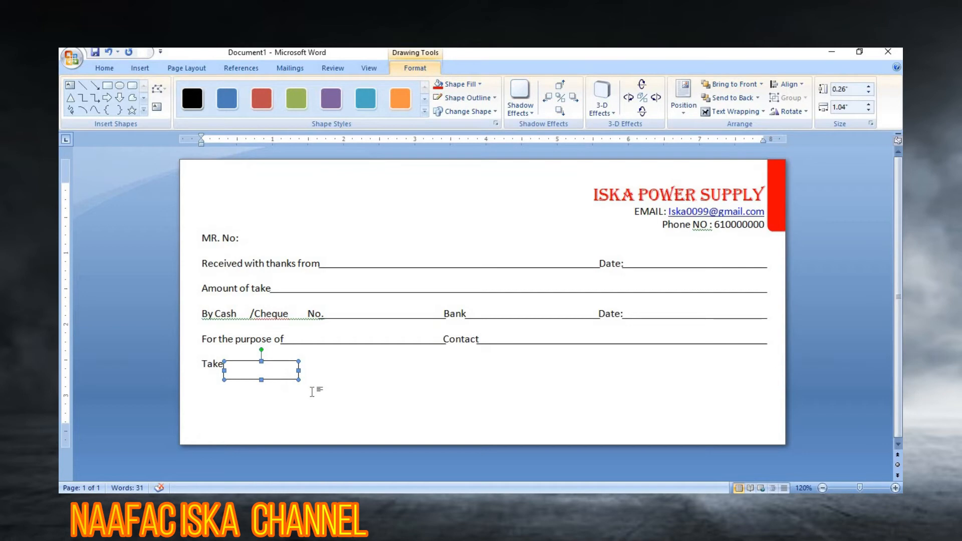
left_click(312, 392)
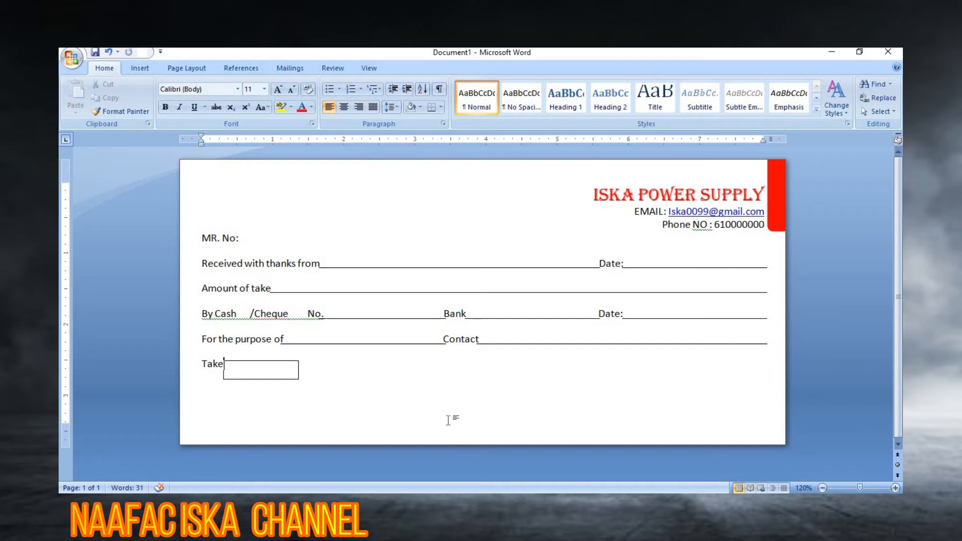
Step: Draw a text box near the bottom centre, type 'Received By', and make it slightly taller
left_click(147, 71)
left_click(177, 66)
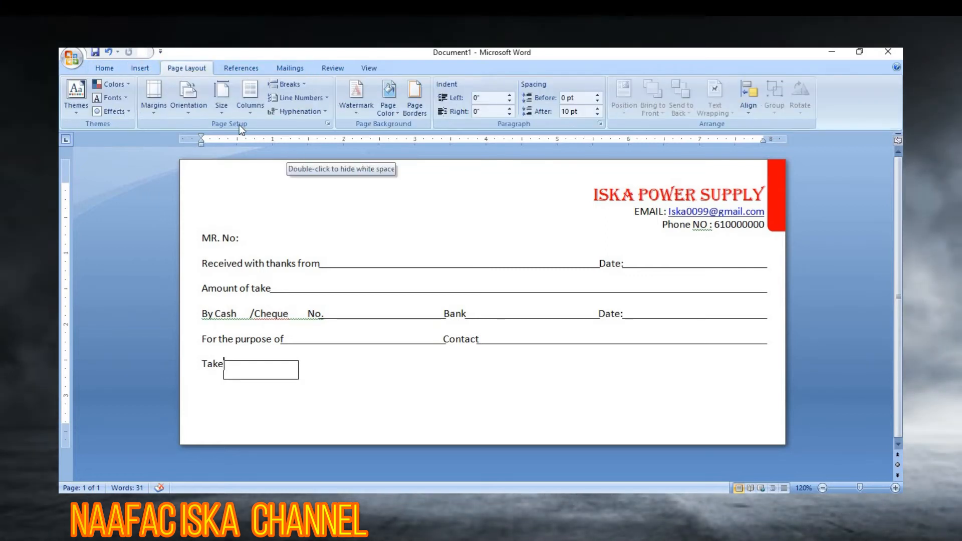
left_click(144, 67)
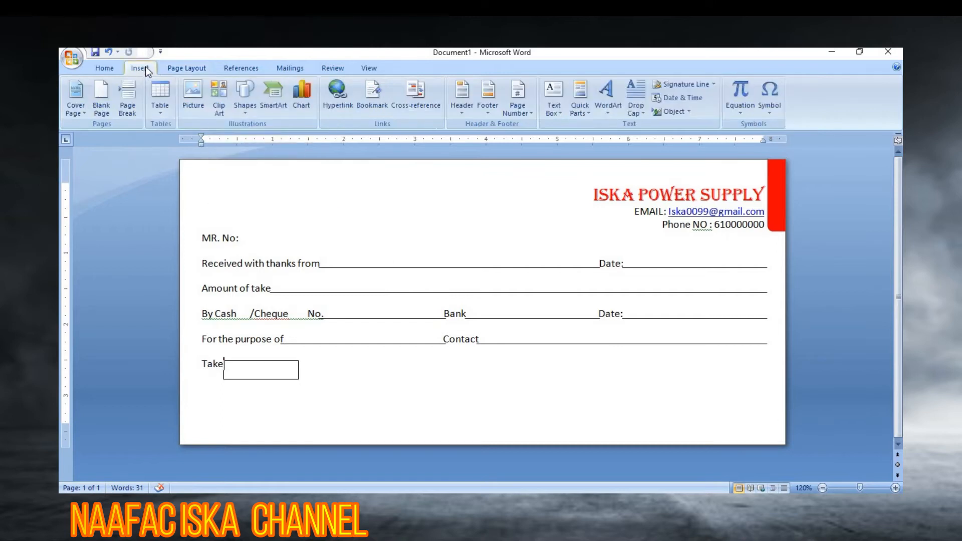
left_click(247, 103)
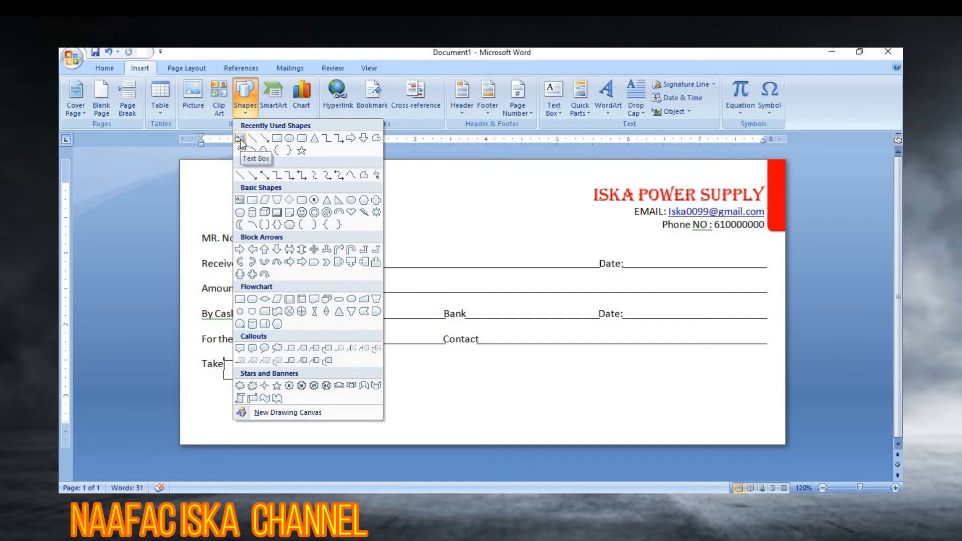
left_click(240, 140)
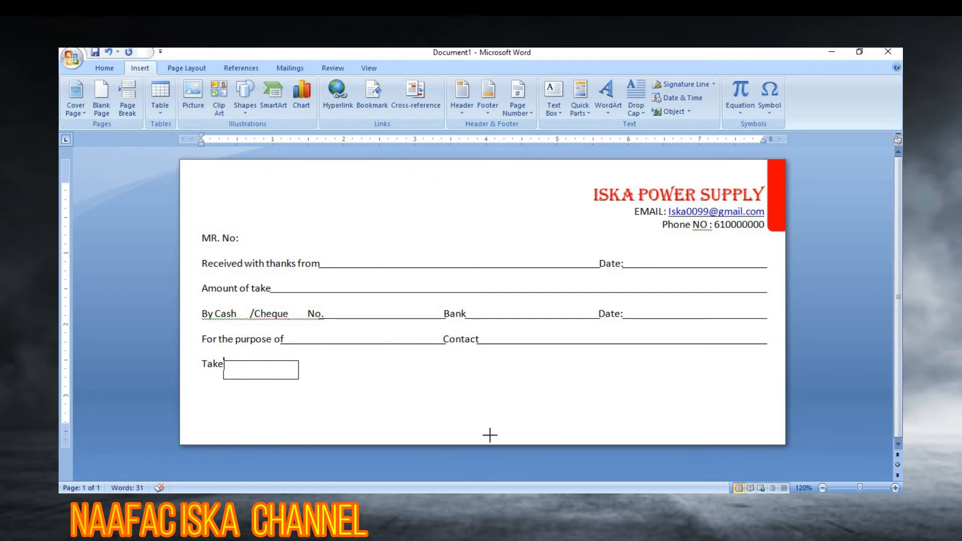
left_click_drag(529, 436, 554, 435)
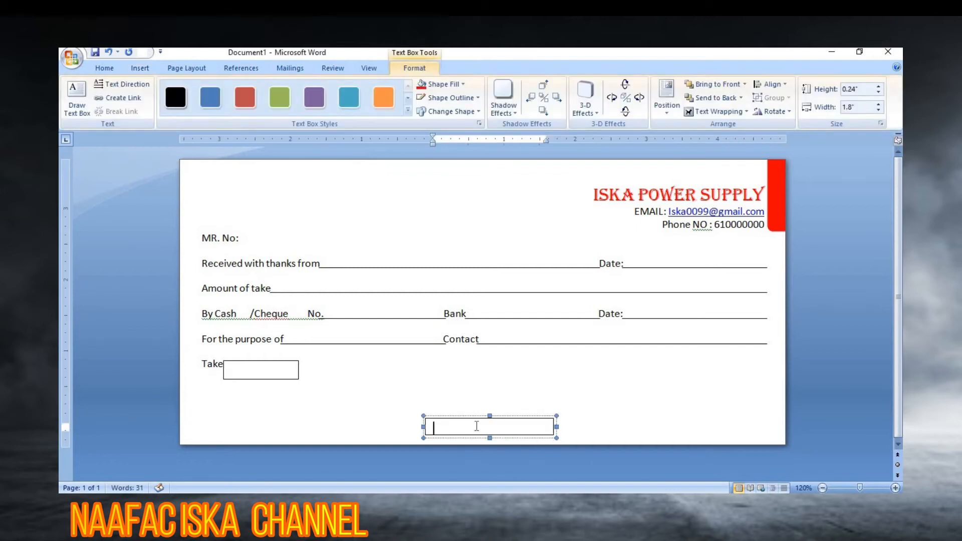
type("Received By")
left_click_drag(489, 416, 489, 411)
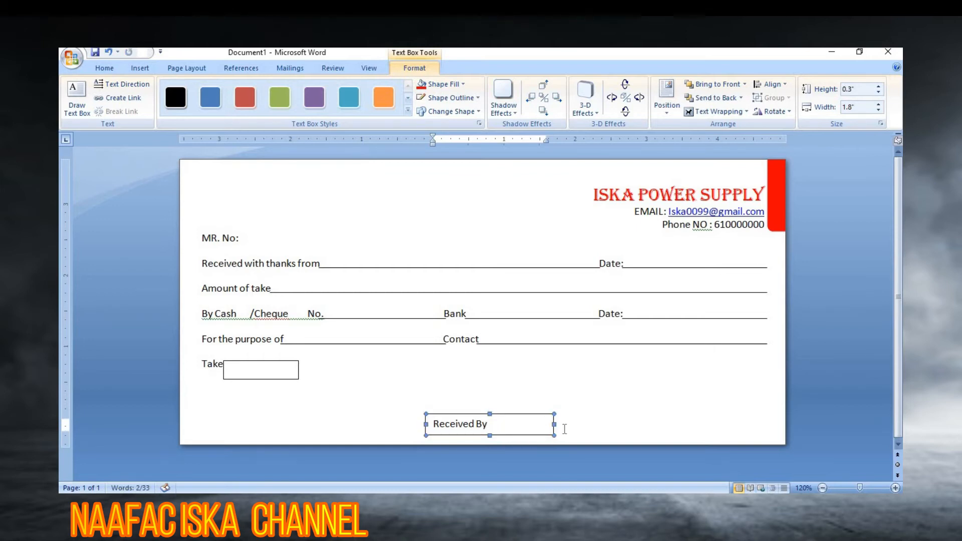
Step: Format the Received By text as 14 pt, bold and green
triple_click(495, 423)
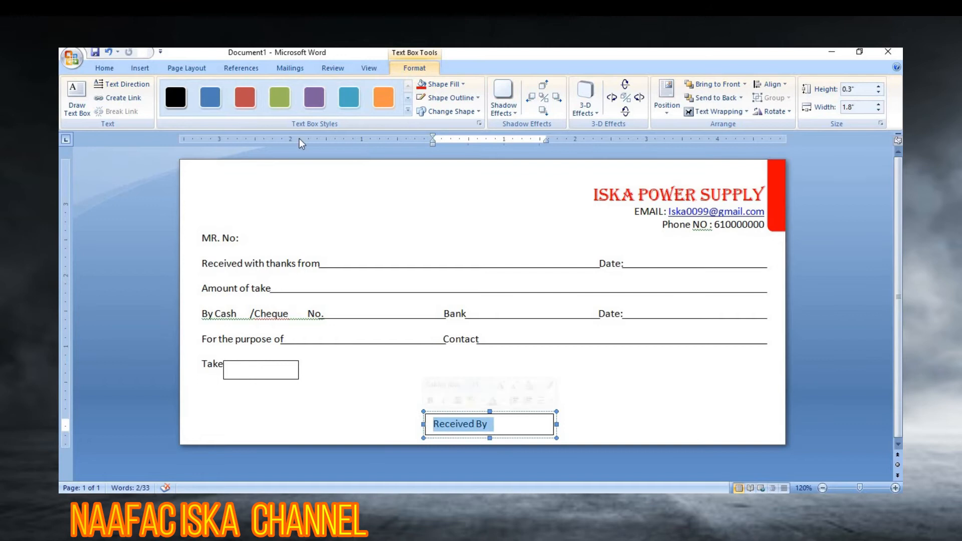
left_click(110, 68)
left_click(283, 92)
left_click(284, 92)
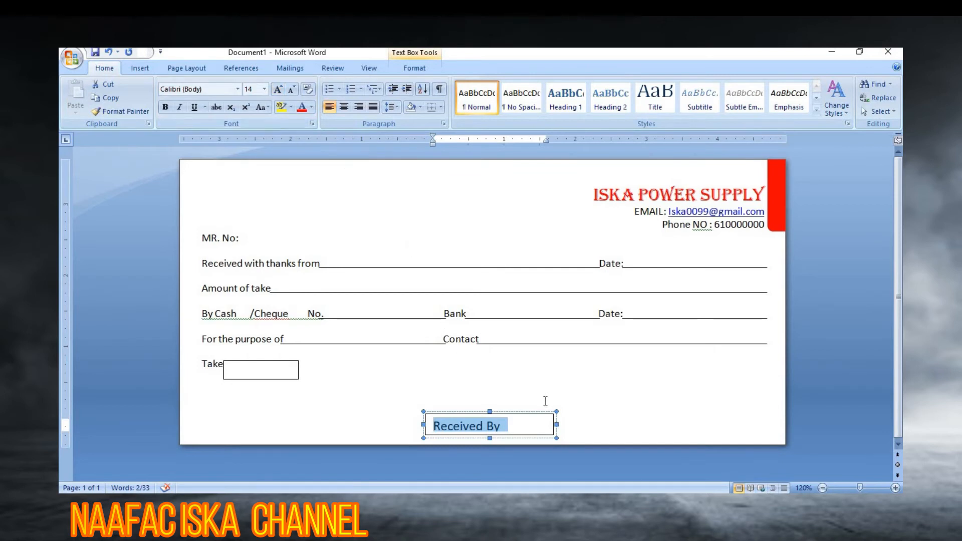
left_click(165, 106)
left_click(311, 110)
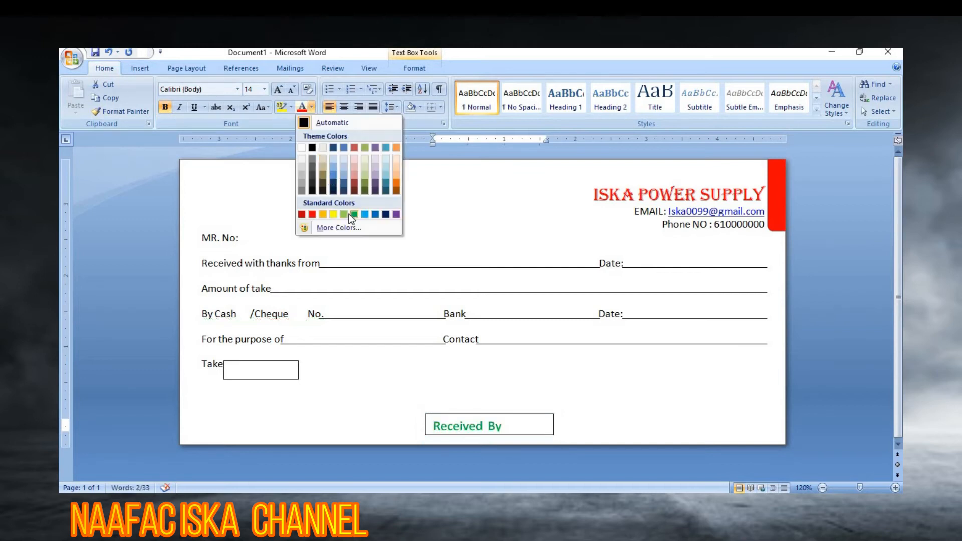
left_click(348, 215)
Step: Adjust the Received By box's height and narrow it to fit the label
left_click(488, 429)
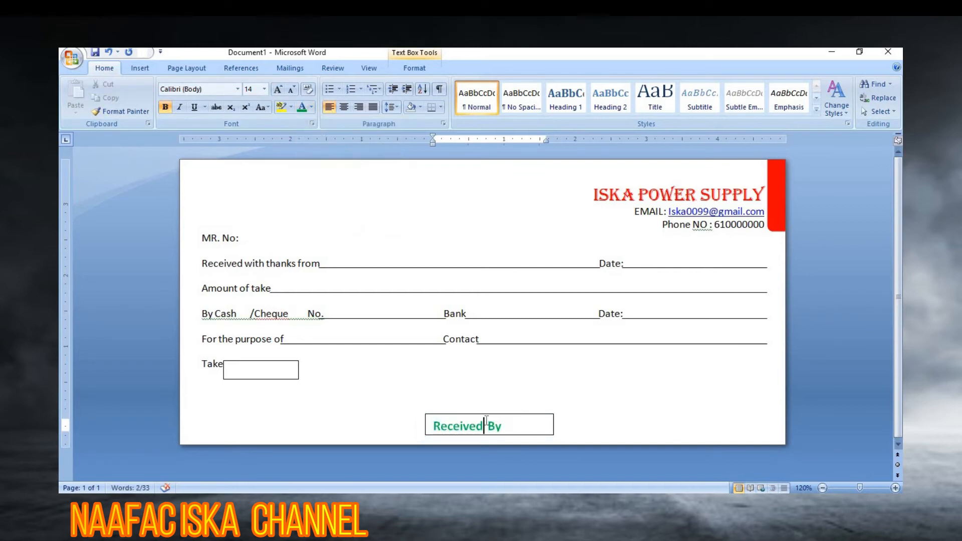
left_click(485, 411)
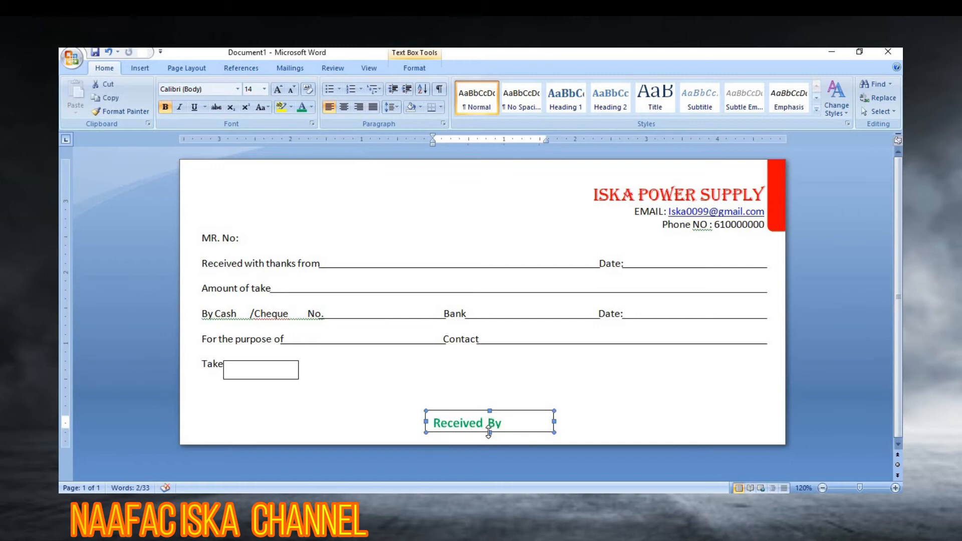
left_click_drag(490, 433, 479, 407)
left_click_drag(553, 418, 476, 399)
Step: Set the Received By text box's shape outline to No Outline
left_click(471, 429)
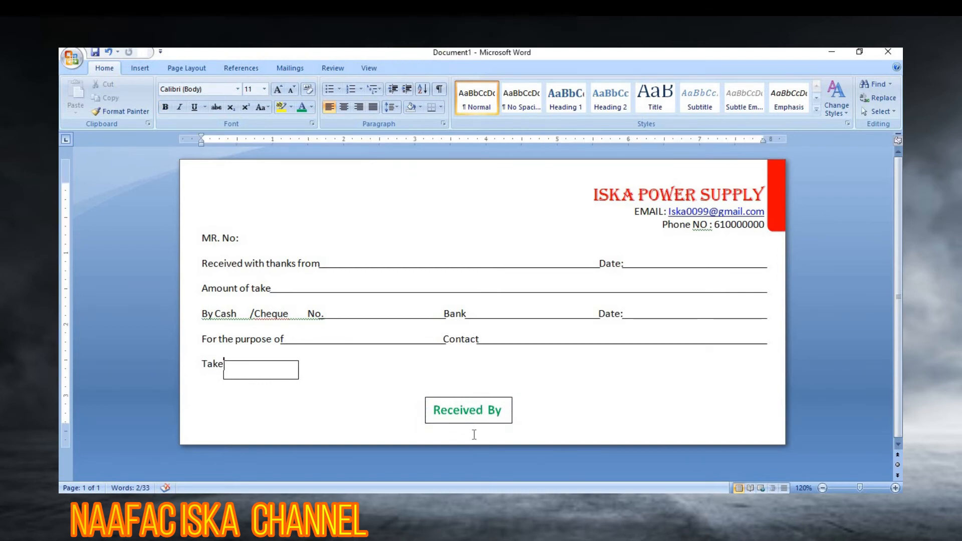
left_click(470, 421)
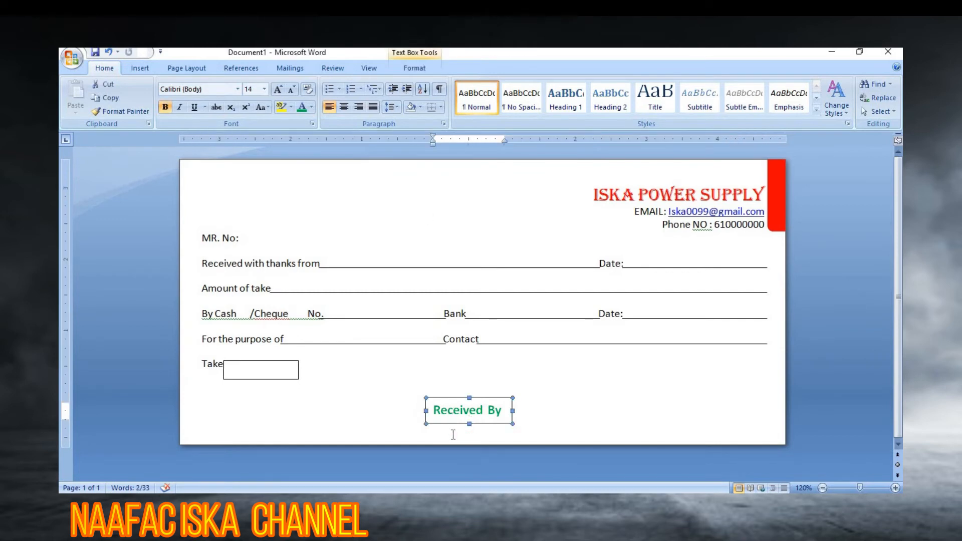
double_click(452, 422)
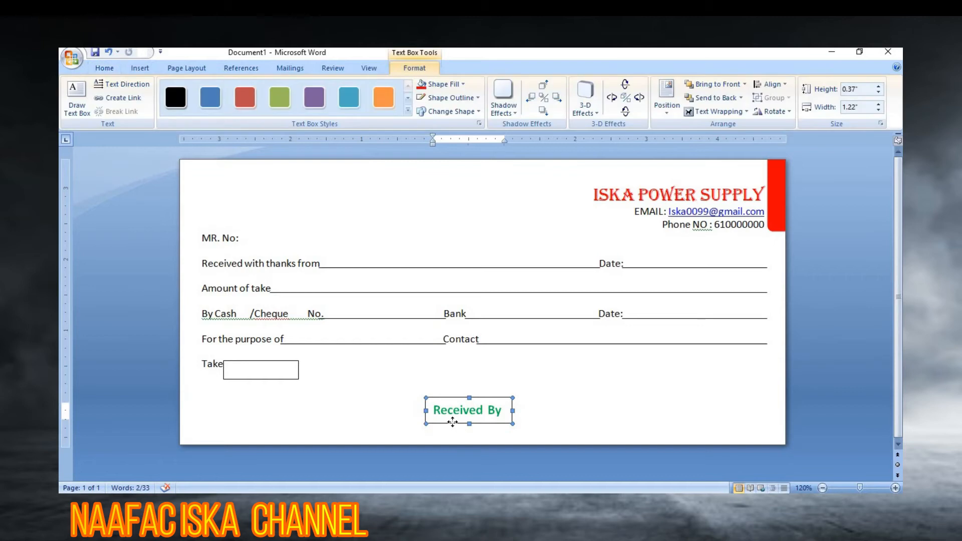
left_click(479, 98)
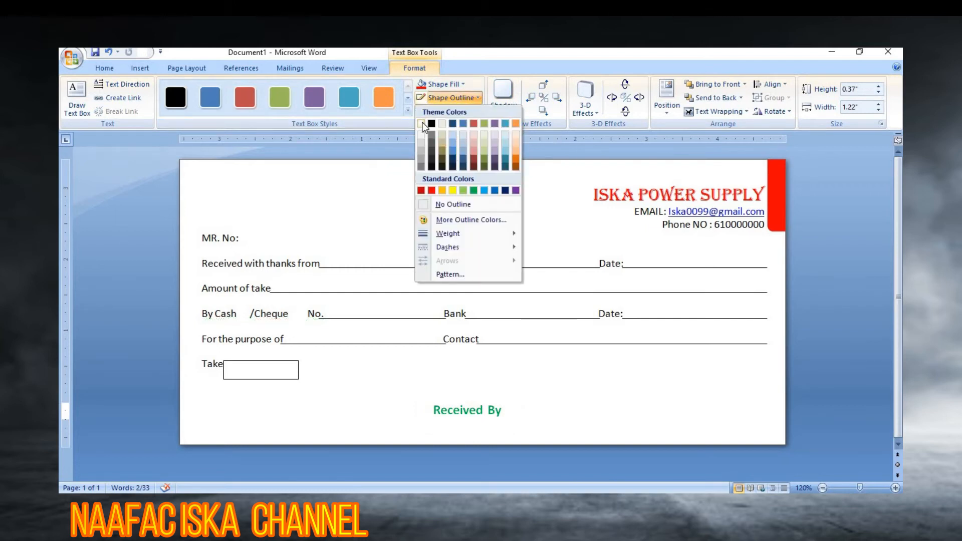
left_click(454, 204)
left_click(527, 408)
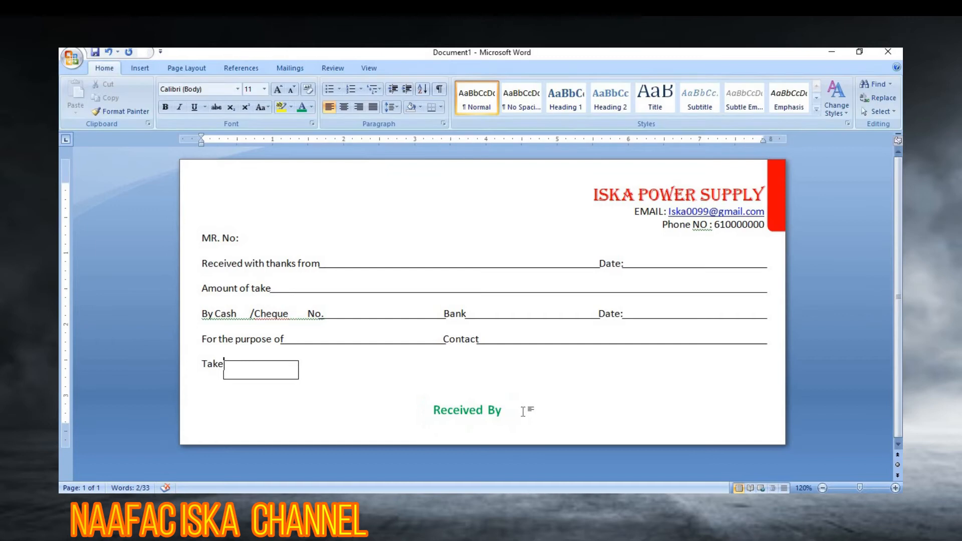
left_click(504, 411)
left_click(499, 425)
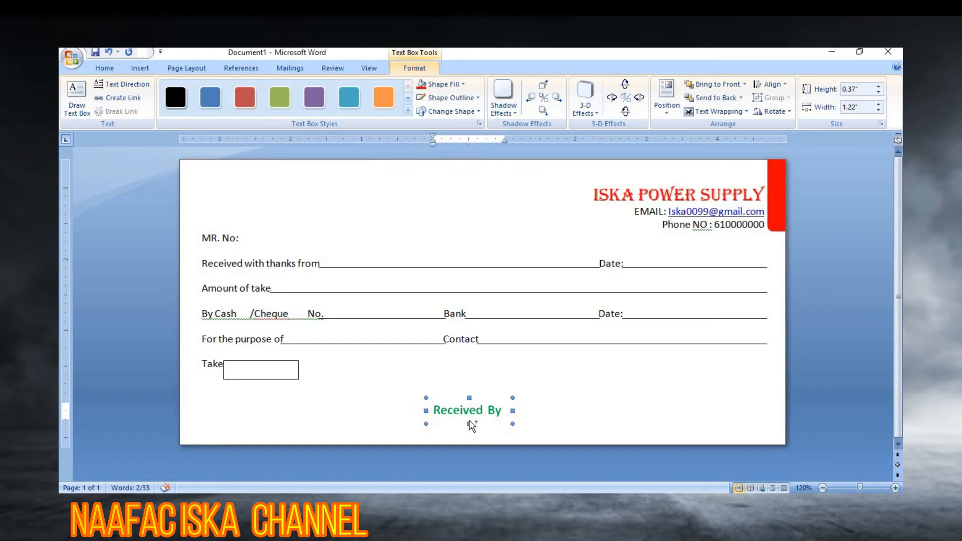
Step: Ctrl-drag a copy of the Received By box to the right and widen it leftward
left_click(583, 426)
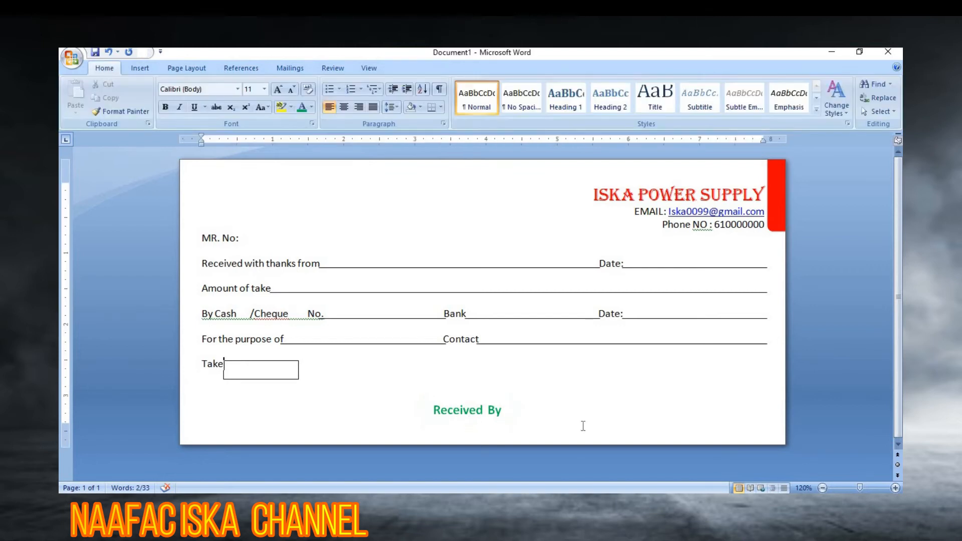
left_click(468, 417)
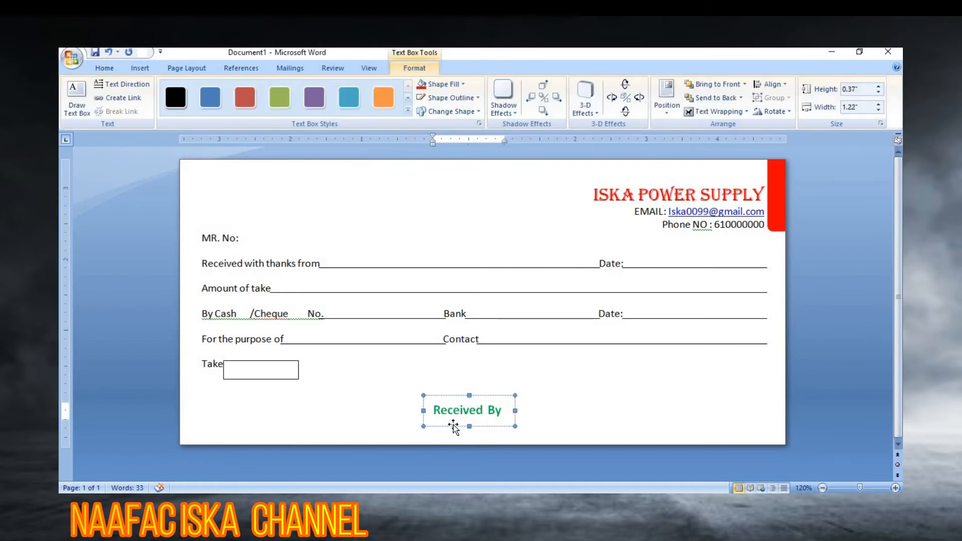
left_click(449, 427)
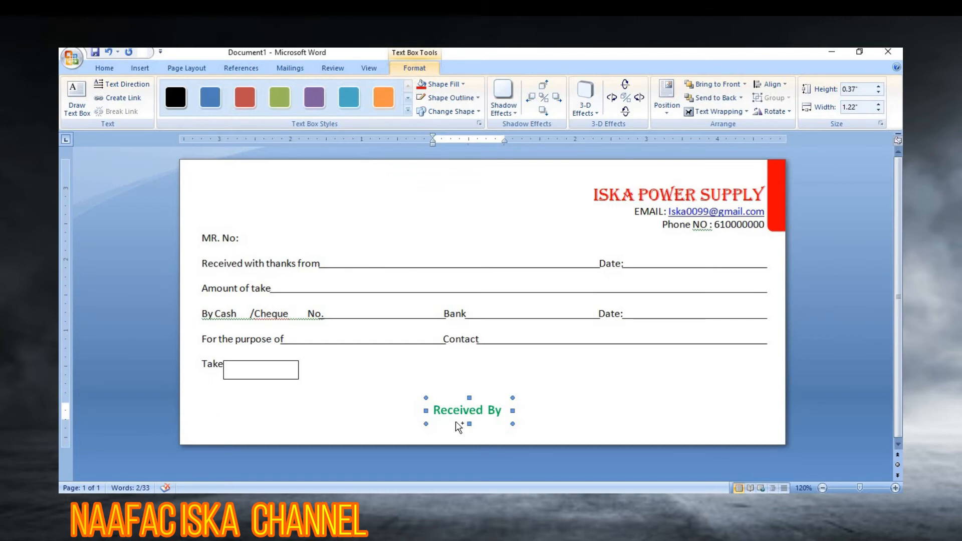
mouse_move(619, 425)
left_mouse_down("ctrl")
mouse_move(668, 426)
mouse_move(611, 411)
left_mouse_up("ctrl")
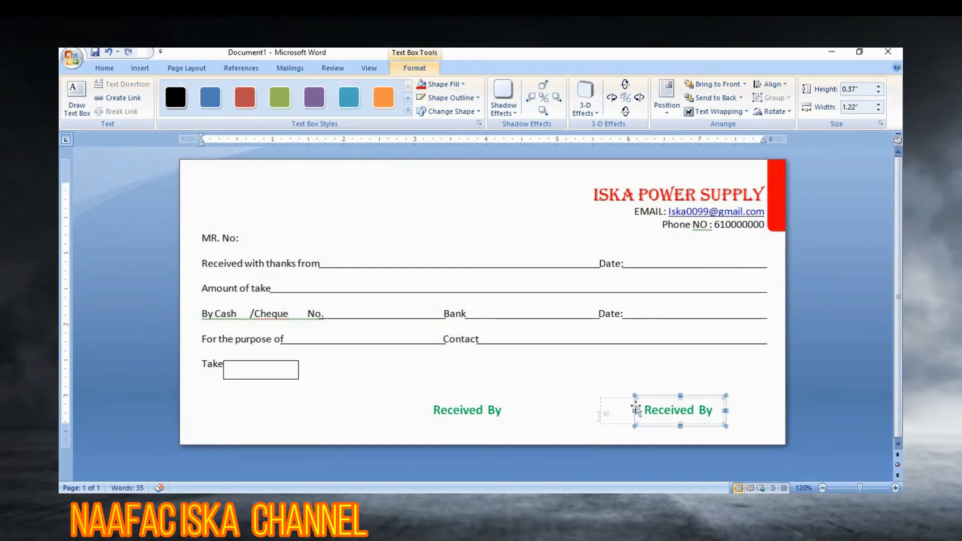
key("ctrl+z")
left_click_drag(634, 411, 603, 416)
Step: Delete the copied Received By text, leaving the new box empty
left_click(680, 410)
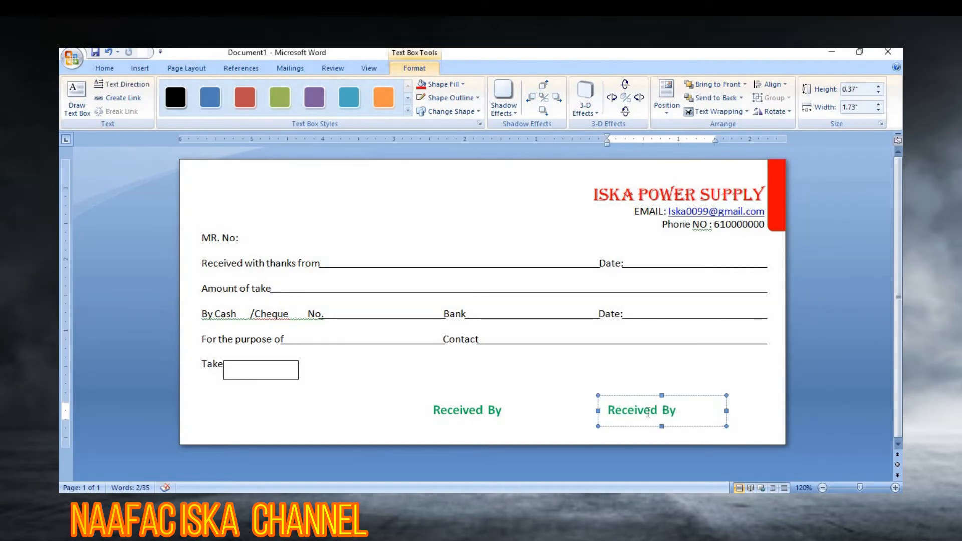
left_click_drag(682, 410, 623, 415)
key("Delete")
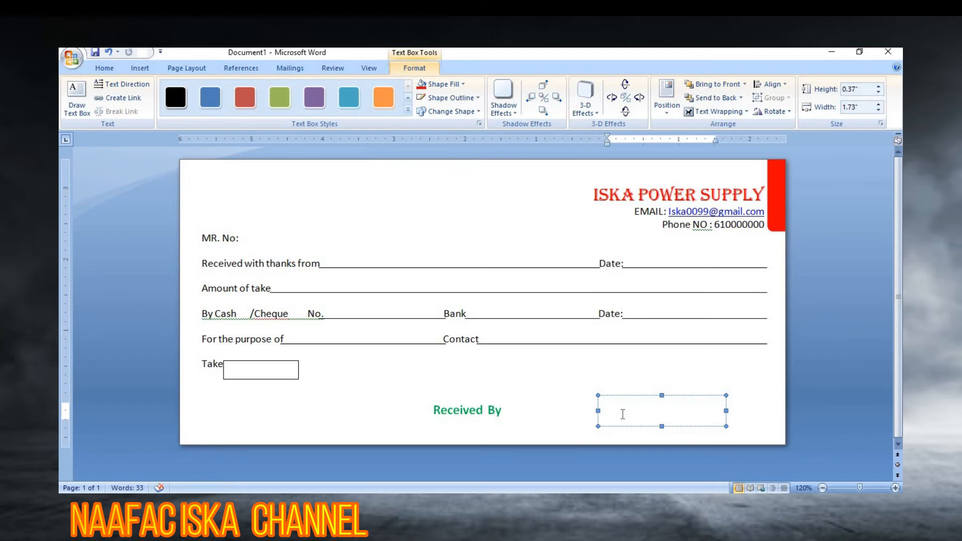
Step: Type the Authorized Signature label into the empty box and widen it so the text fits
type("Athorized Sign")
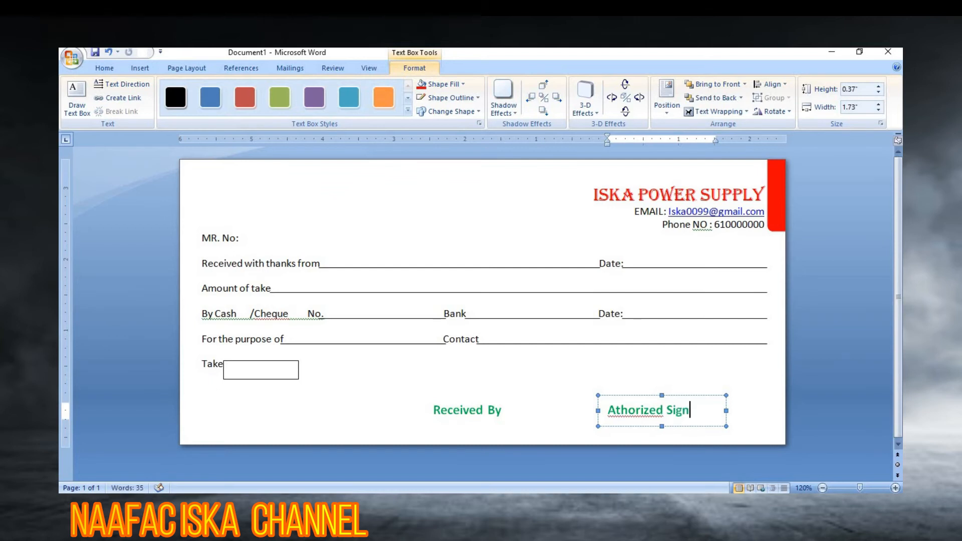
type("atur")
key("ctrl+z")
mouse_move(726, 410)
left_mouse_down()
mouse_move(742, 408)
mouse_move(605, 411)
left_mouse_up()
left_click(110, 65)
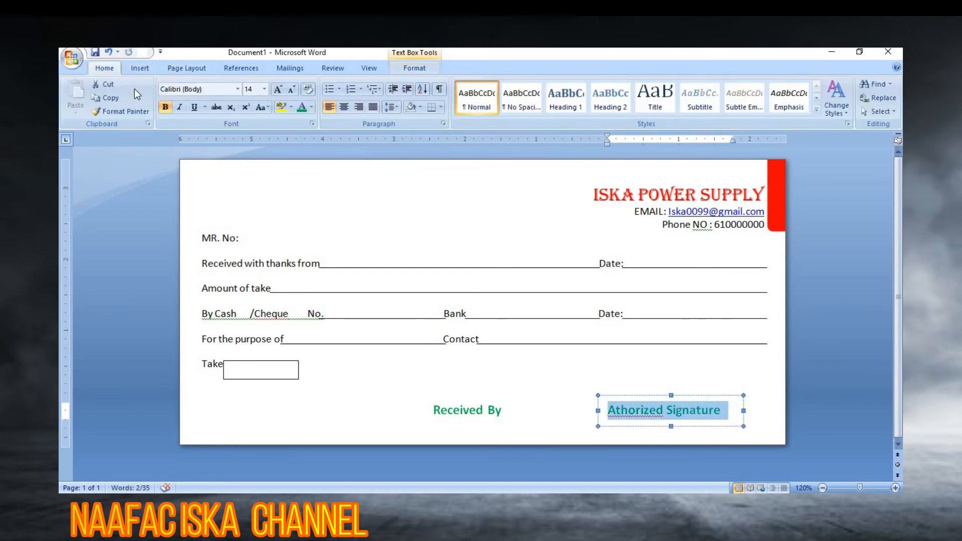
left_click(669, 417)
left_click(593, 372)
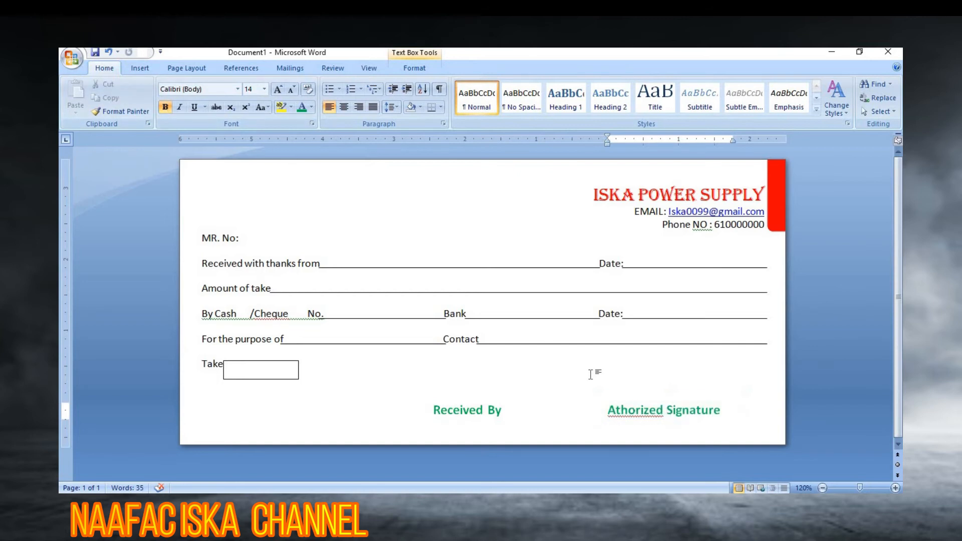
Step: Correct the misspelled 'Athorized' to 'Authorized' using the spelling suggestions
right_click(625, 411)
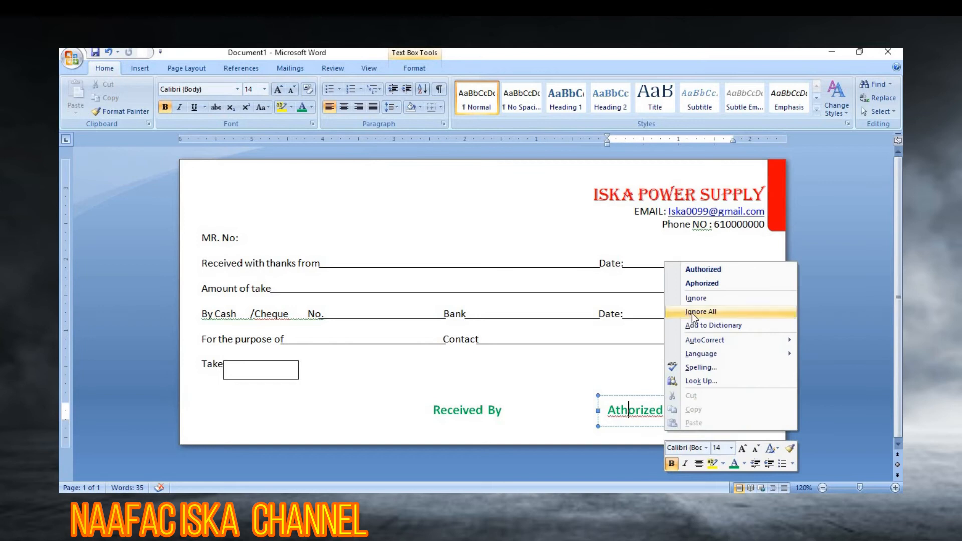
left_click(709, 268)
left_click(641, 389)
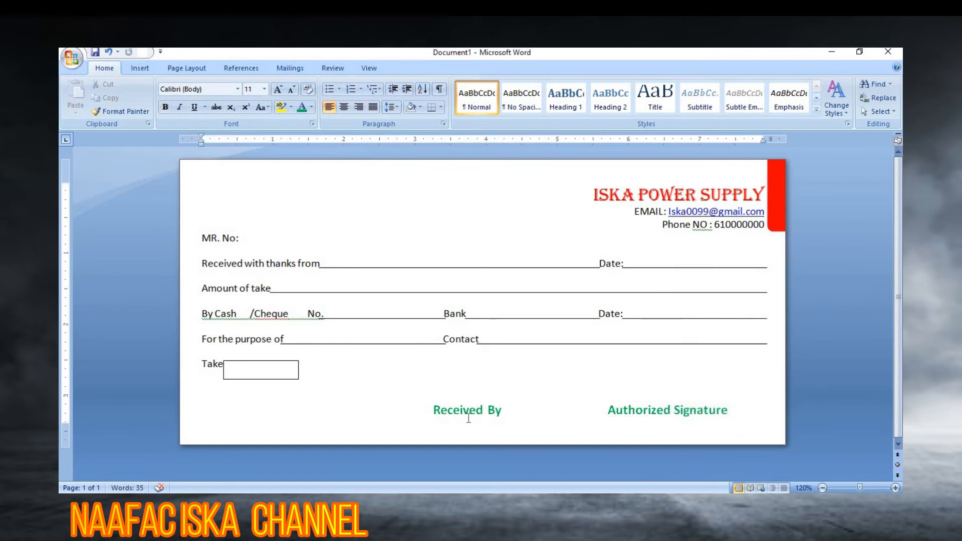
left_click(142, 68)
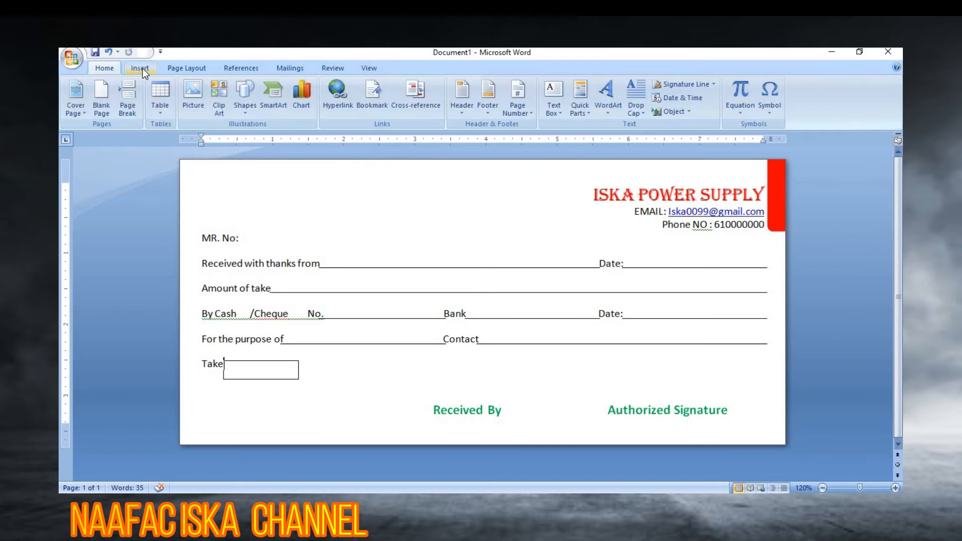
Step: Draw a signature line near Received By, then delete it for being too long
left_click(249, 110)
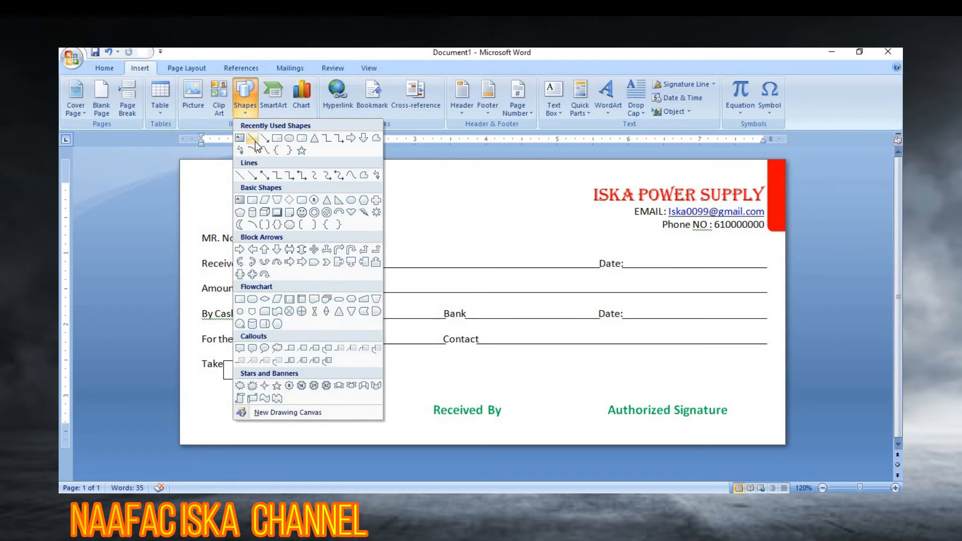
left_click(253, 140)
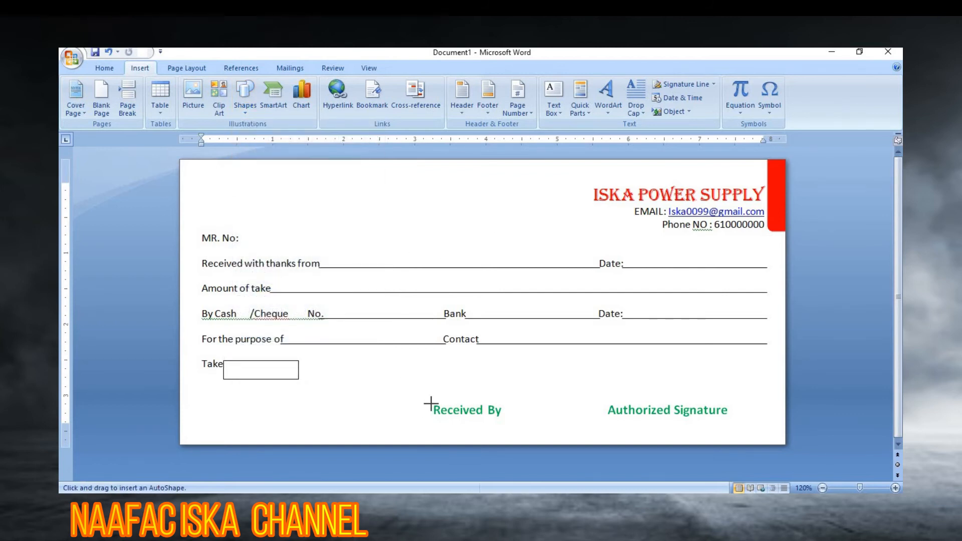
left_click_drag(431, 404, 512, 402)
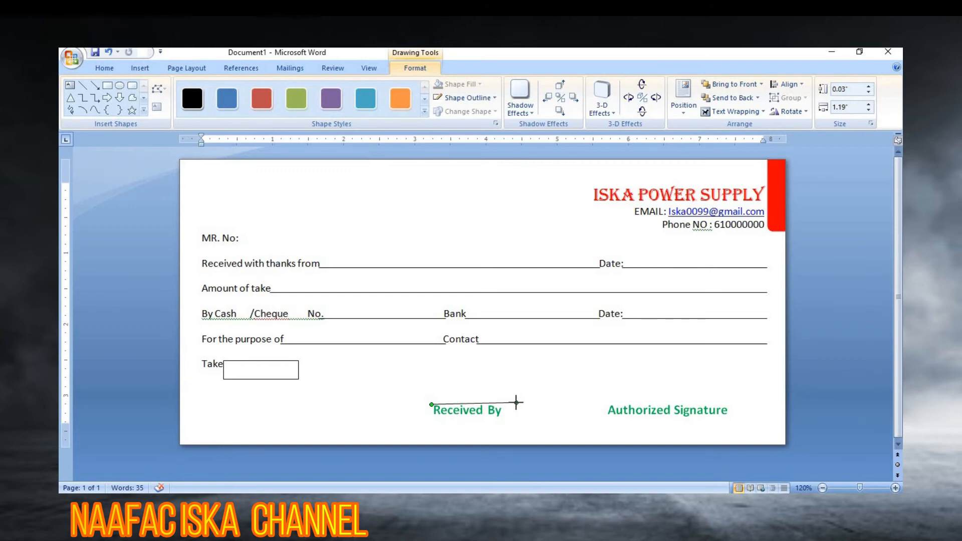
left_click_drag(516, 404, 522, 410)
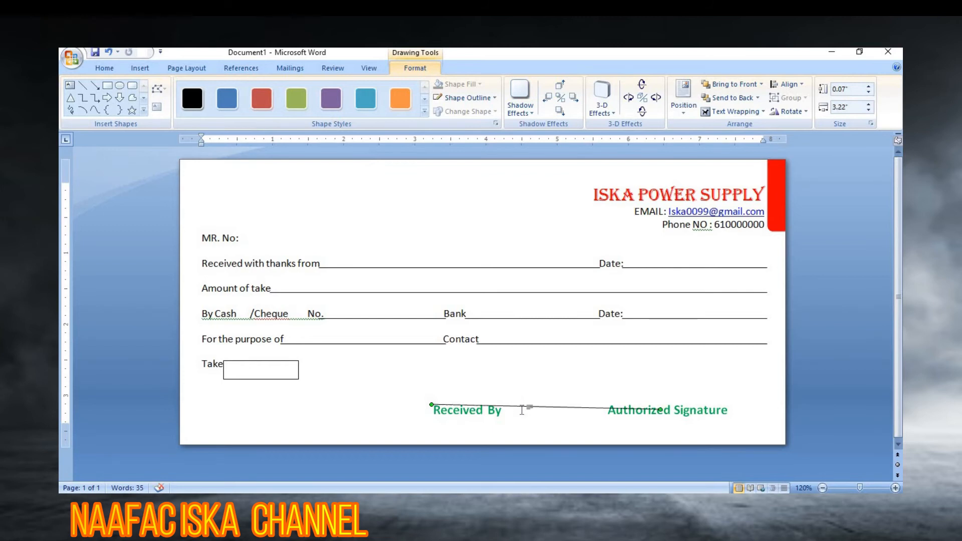
key("Delete")
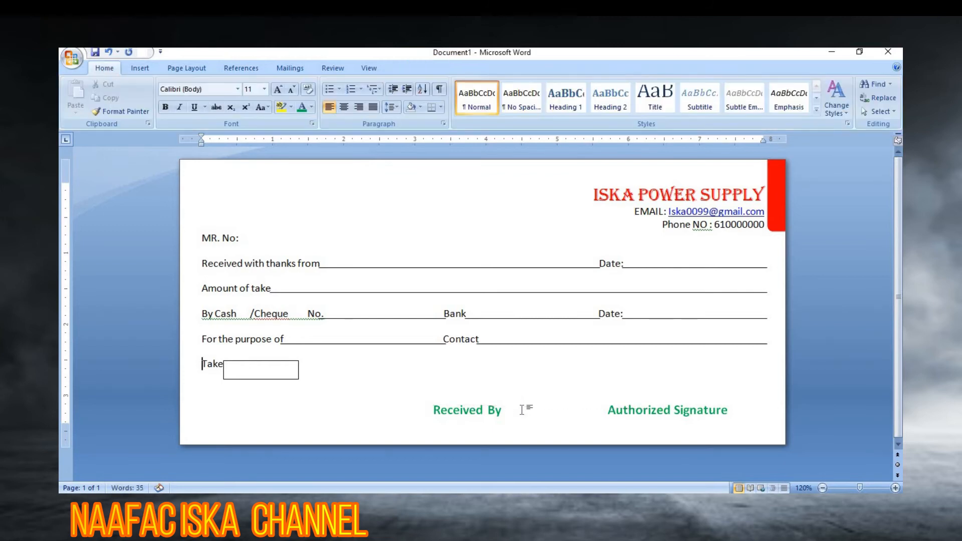
Step: Draw a short straight line just above Received By
left_click(140, 69)
left_click(241, 111)
left_click(255, 138)
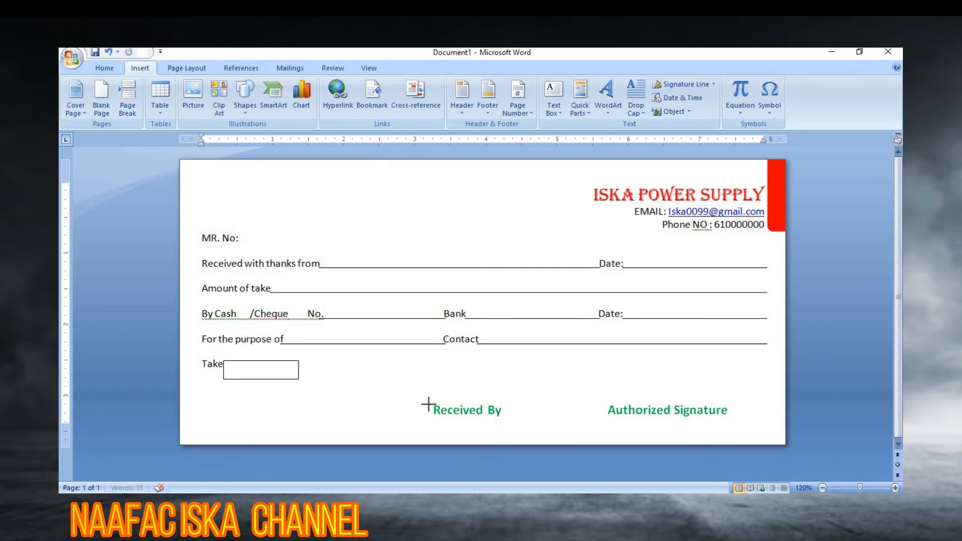
left_click_drag(428, 404, 512, 408)
left_click_drag(512, 407, 512, 408)
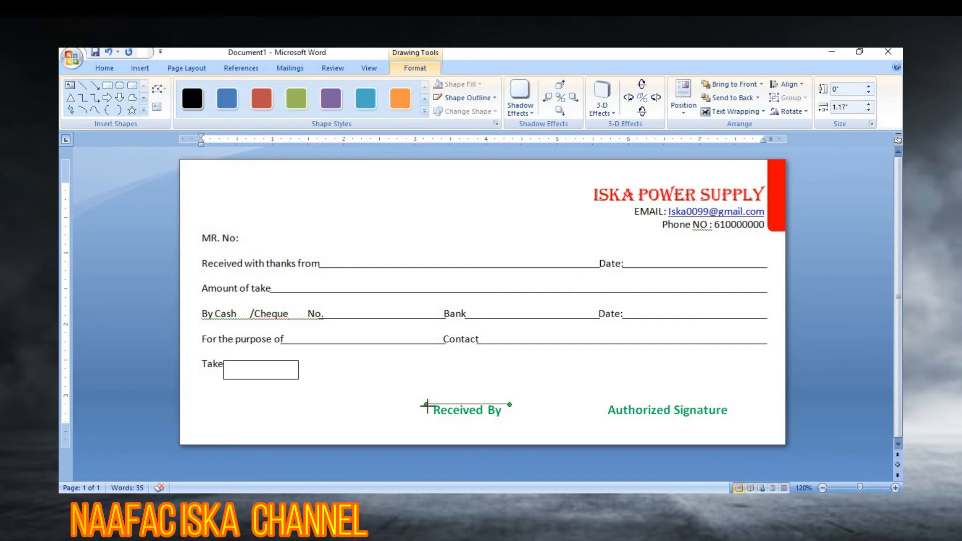
left_click(483, 427)
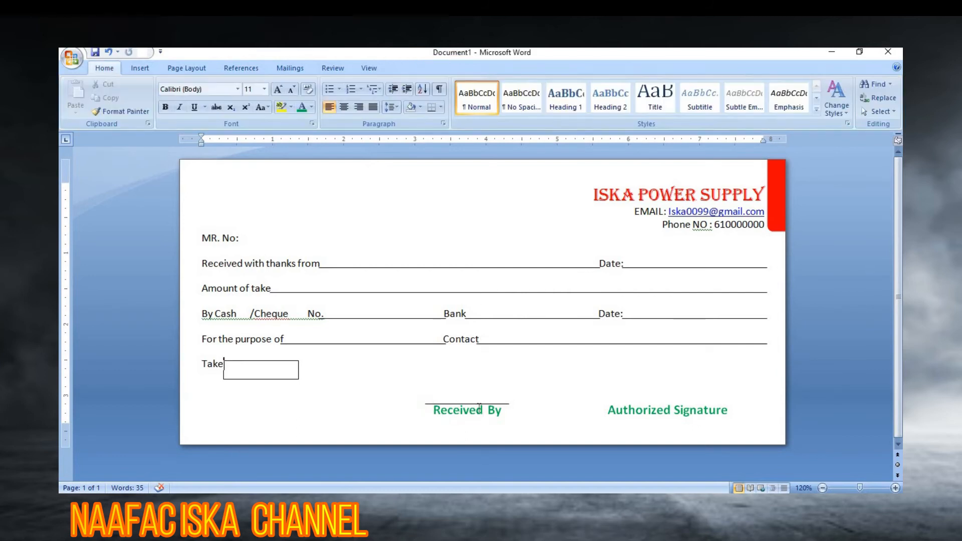
Step: Copy that line over and position it above Authorized Signature
left_click(468, 405)
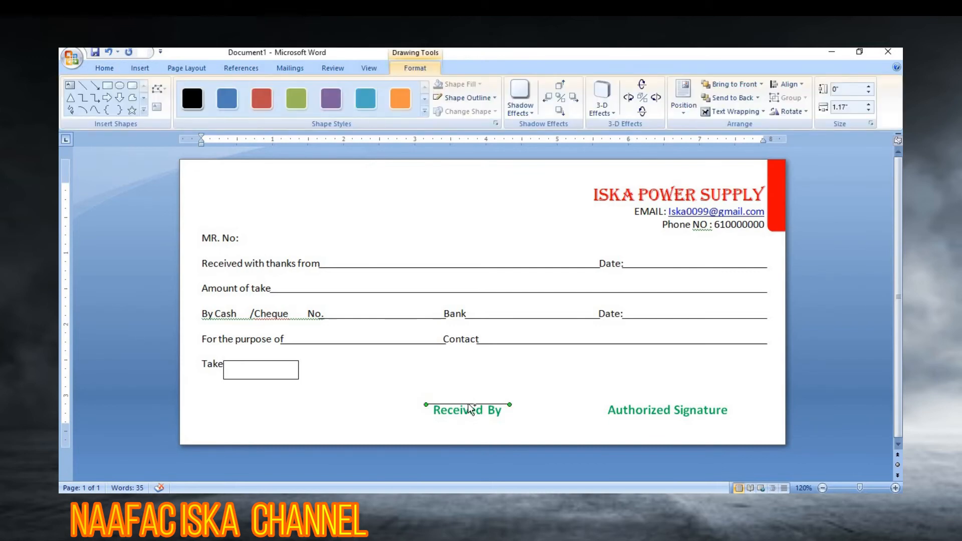
left_click_drag(470, 408, 726, 403)
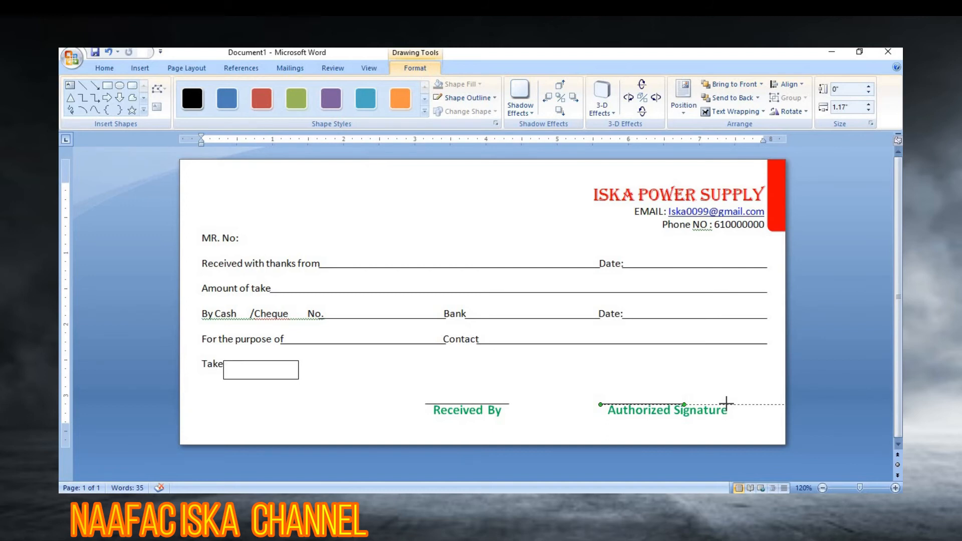
left_click_drag(726, 402, 730, 403)
left_click(729, 423)
left_click(539, 387)
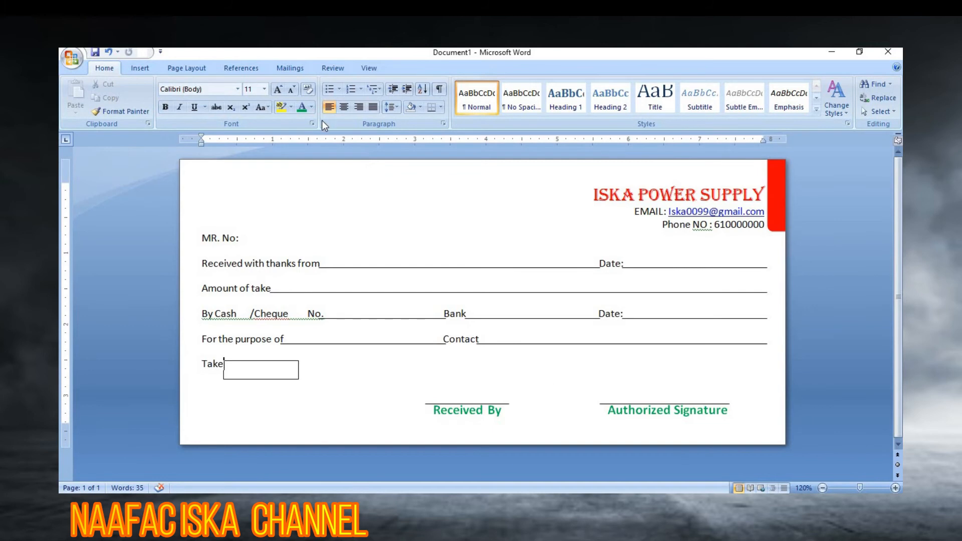
Step: Draw a rounded rectangle near the top centre of the receipt and nudge it up-left
left_click(146, 66)
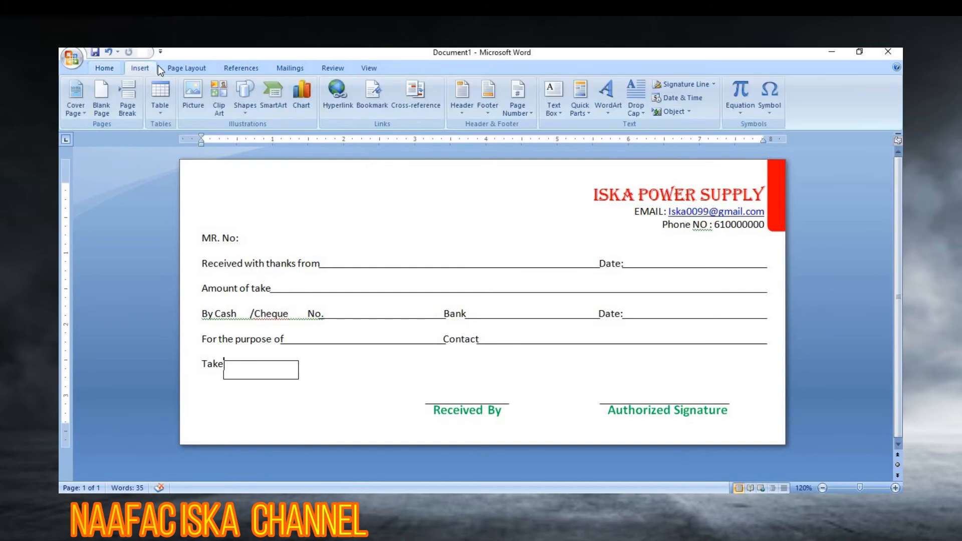
left_click(248, 107)
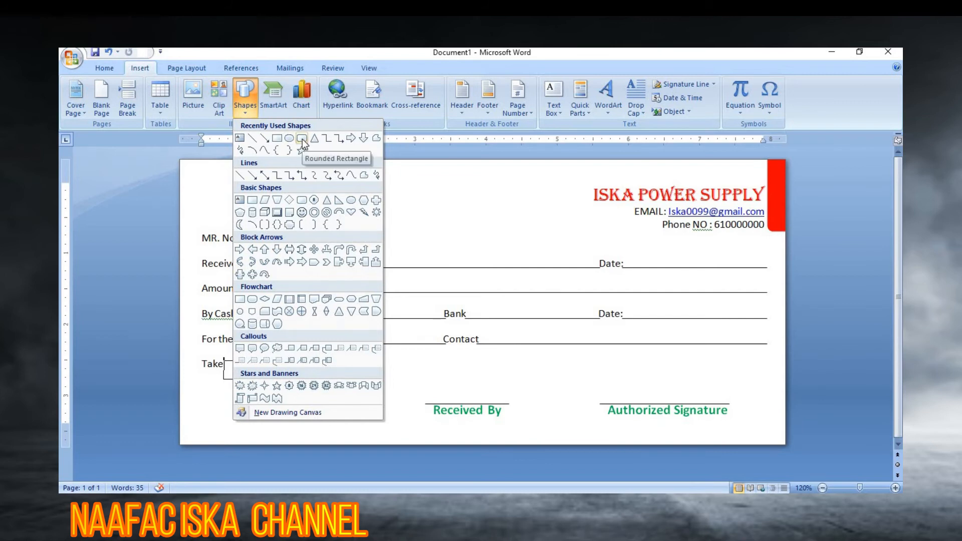
left_click(303, 139)
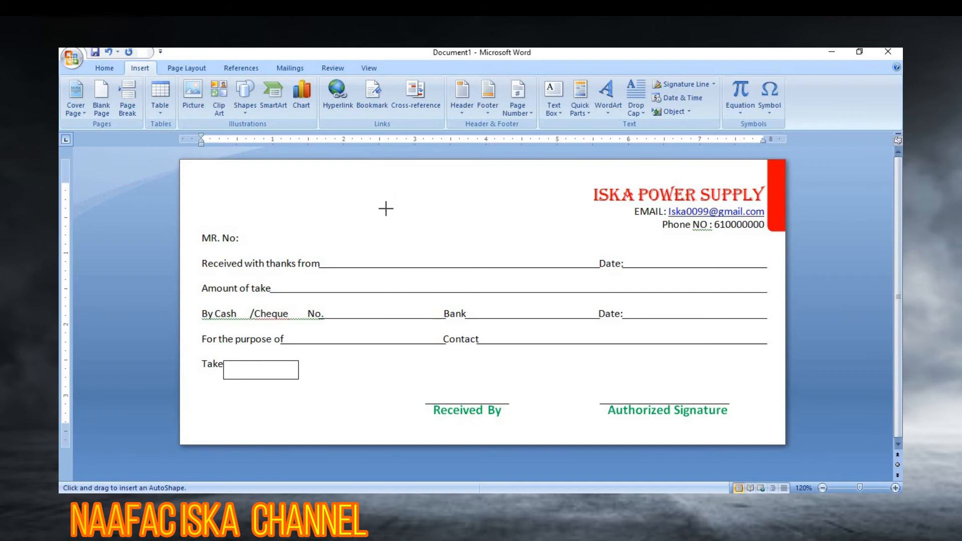
left_click_drag(386, 209, 577, 246)
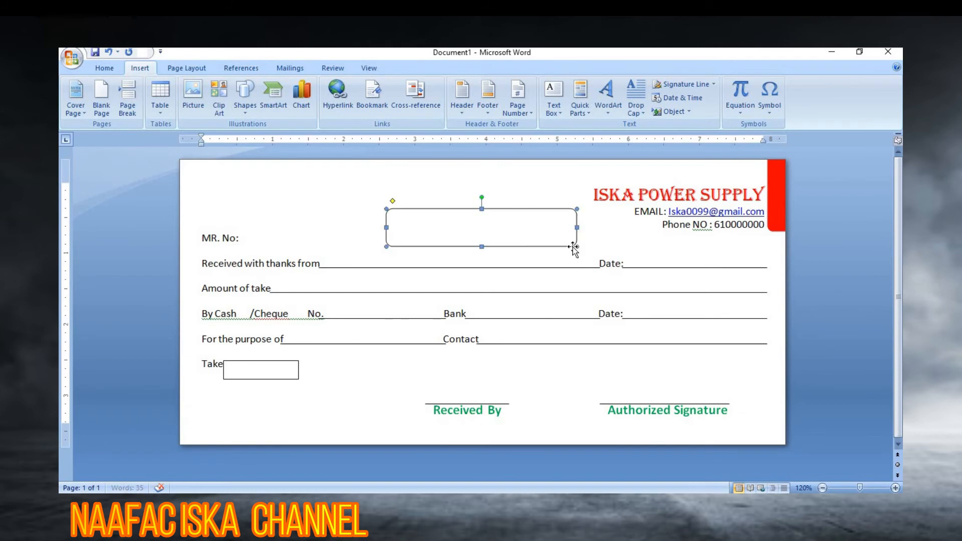
left_click_drag(456, 211, 448, 205)
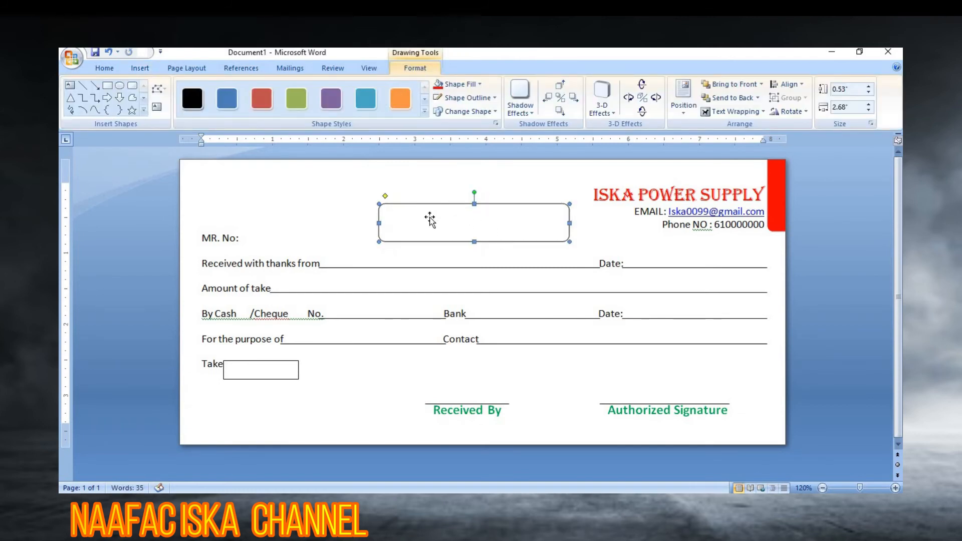
Step: Fill the rounded rectangle with green and set its outline colour
left_click(364, 101)
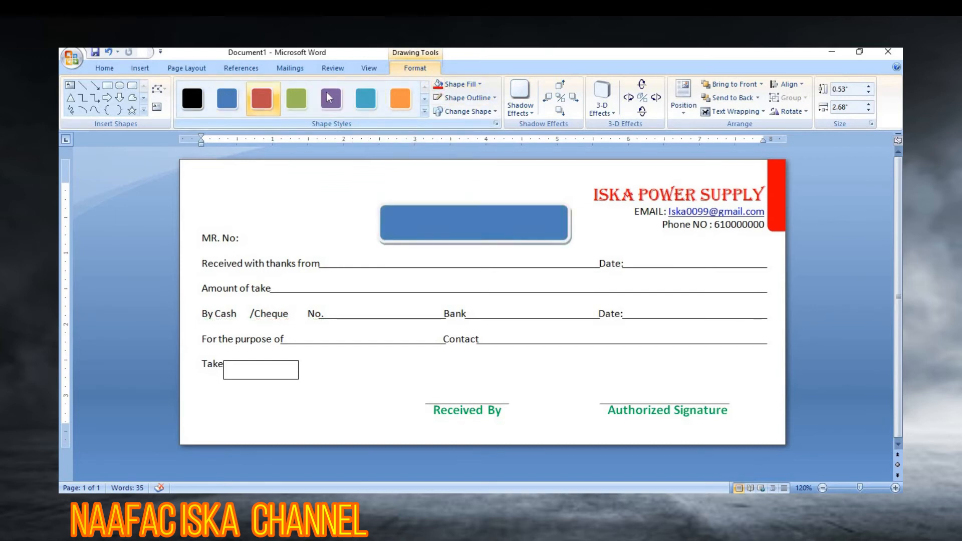
left_click(479, 84)
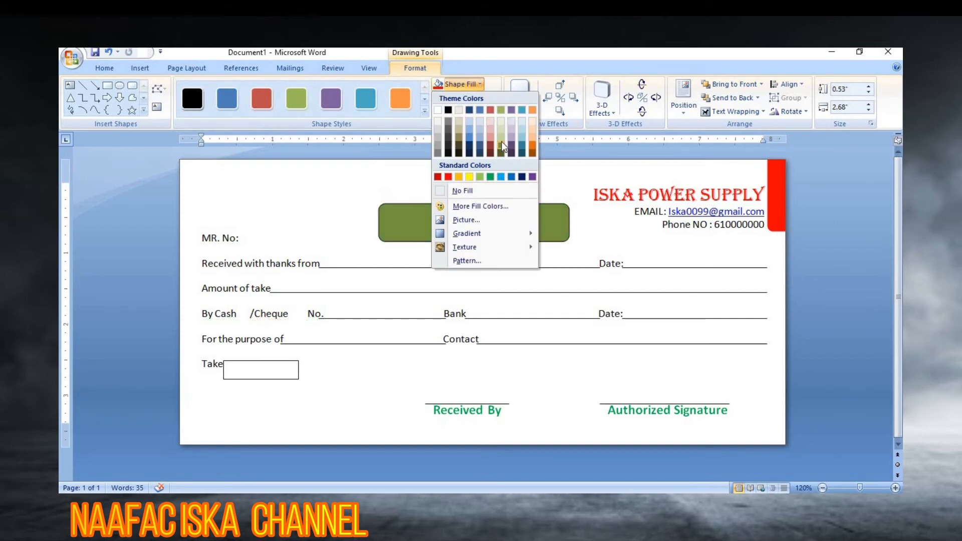
left_click(488, 176)
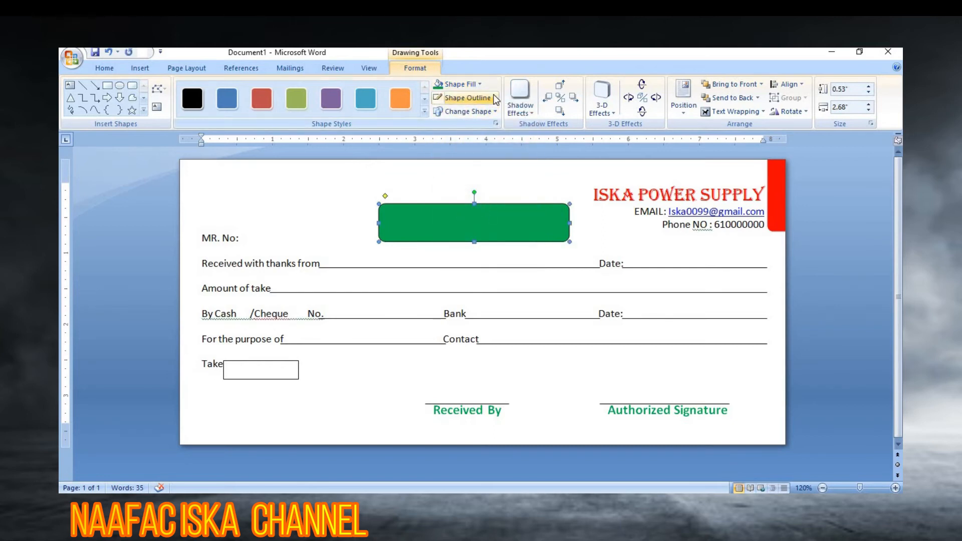
left_click(468, 97)
left_click(441, 205)
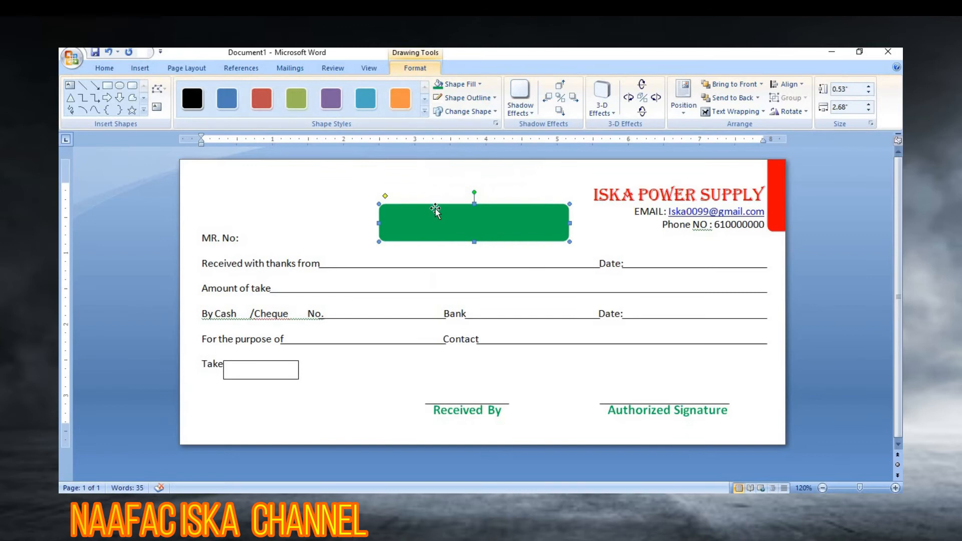
left_click(495, 98)
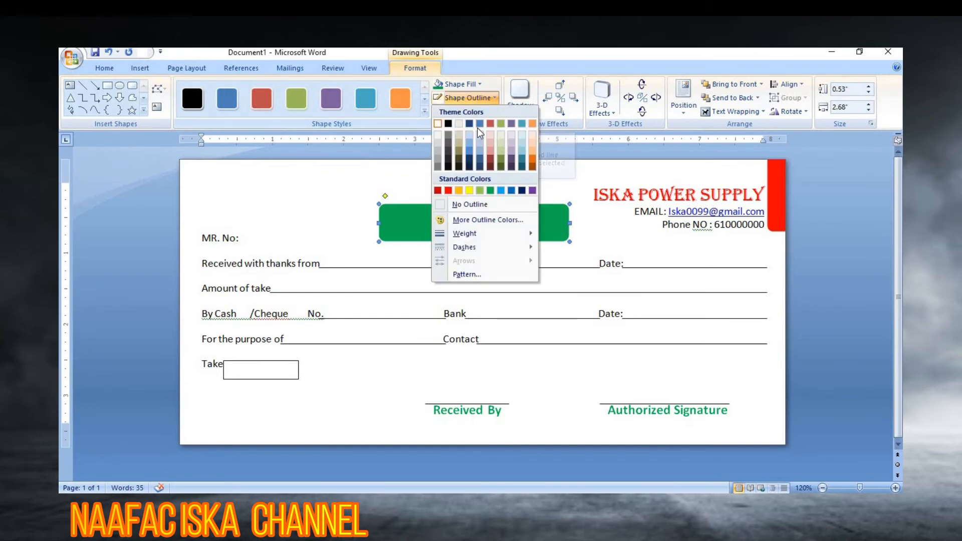
left_click(533, 163)
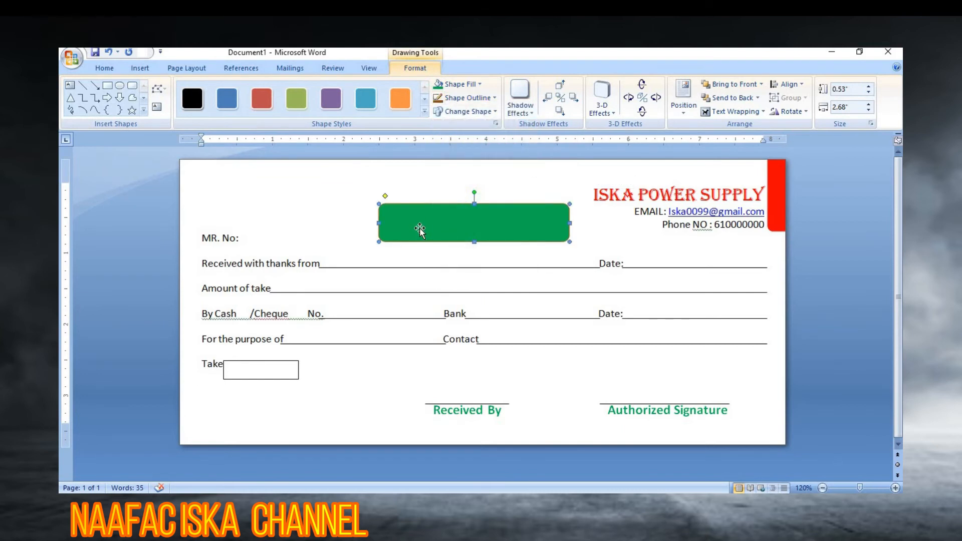
right_click(453, 223)
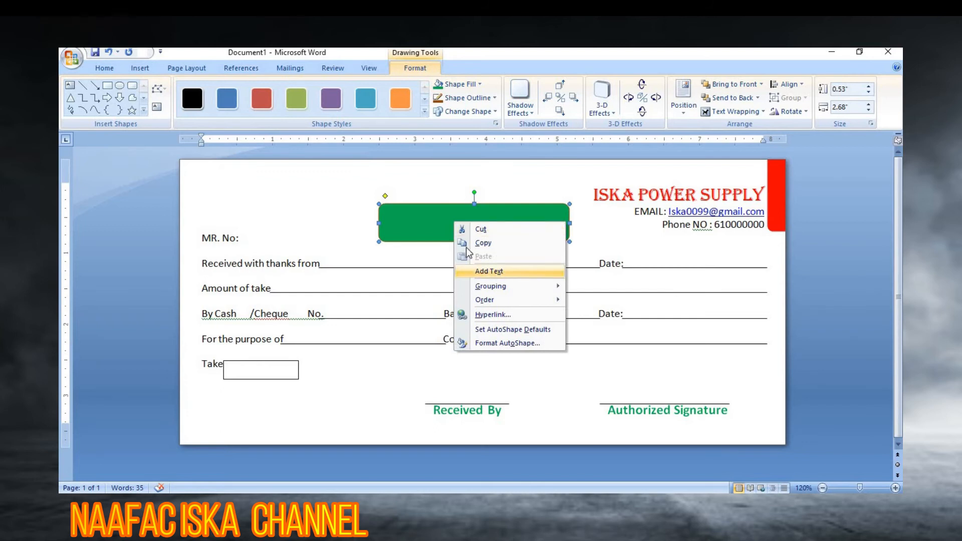
Step: Add the text 'MONEY RECEIPT' to the green shape and centre it
left_click(445, 221)
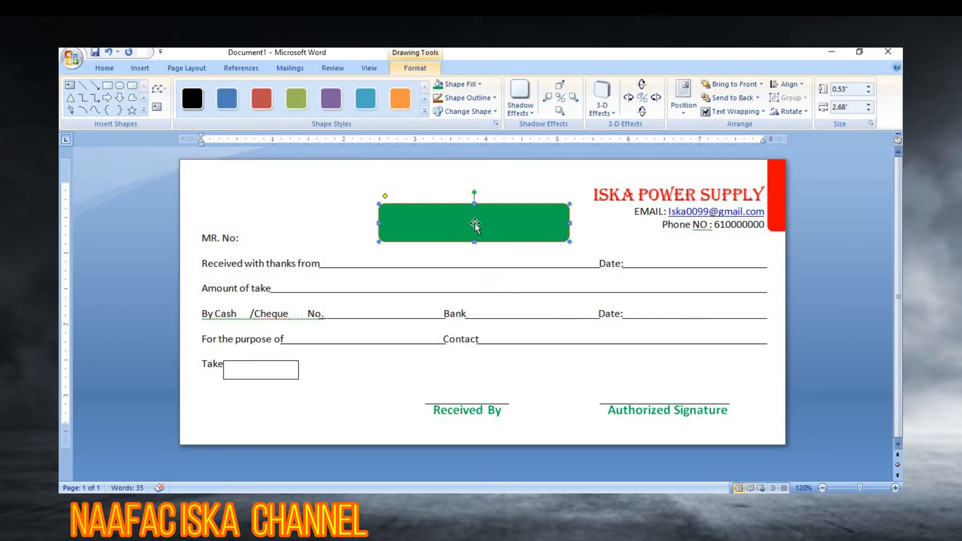
right_click(477, 223)
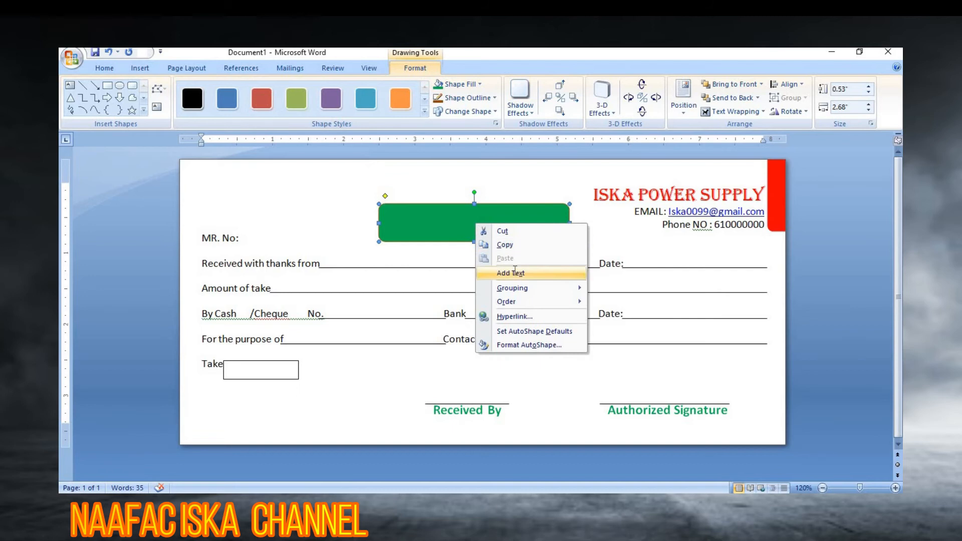
left_click(516, 272)
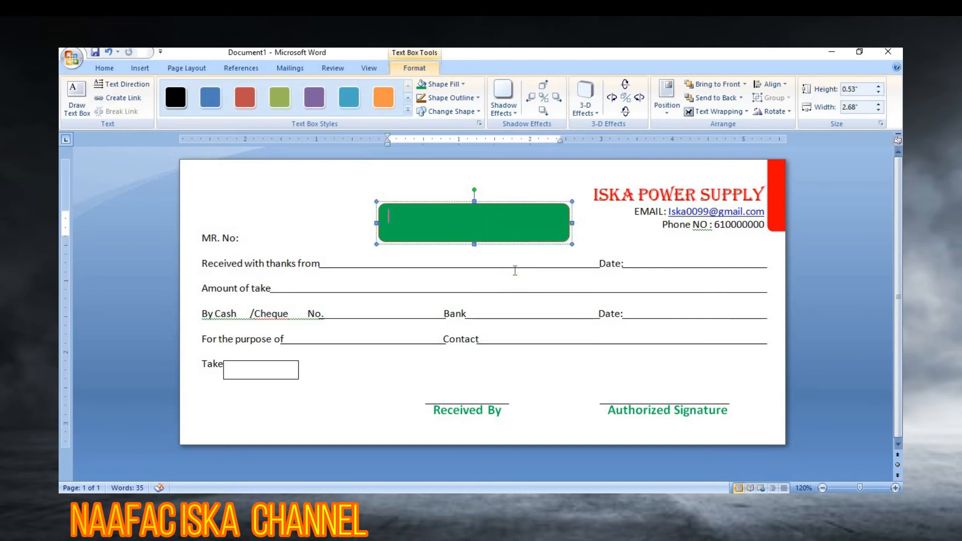
type("MONEY RE")
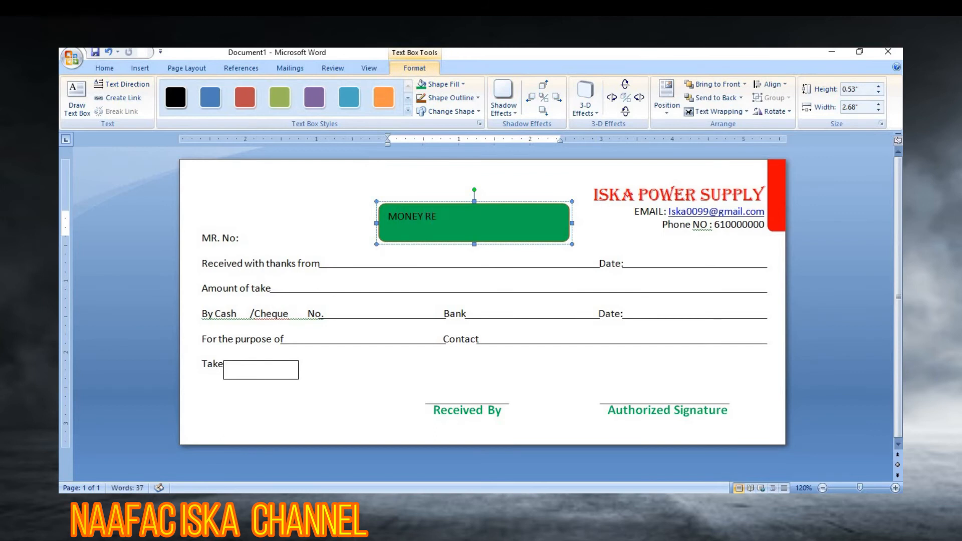
type("CEIPT")
key("ctrl+a")
key("ctrl+e")
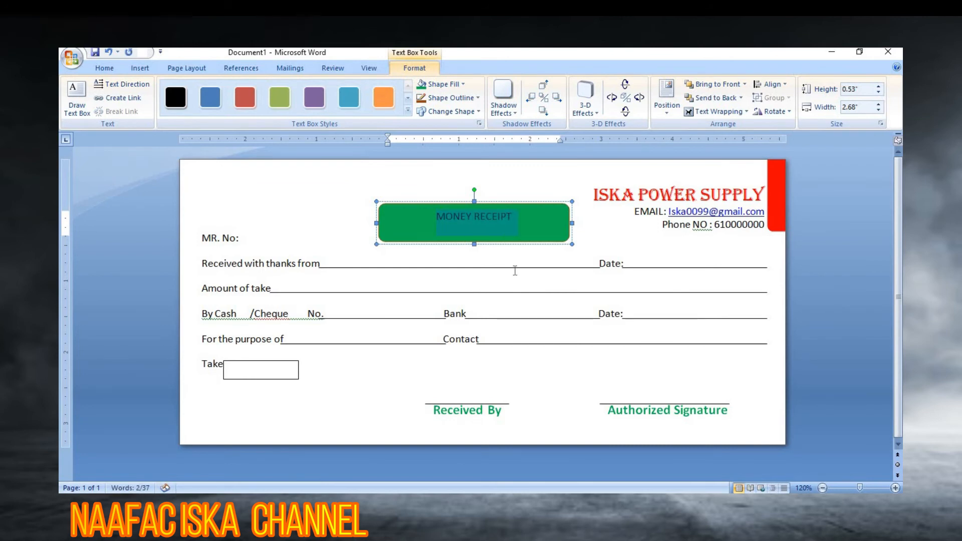
Step: Set the MONEY RECEIPT title to 20 pt font size
left_click(113, 68)
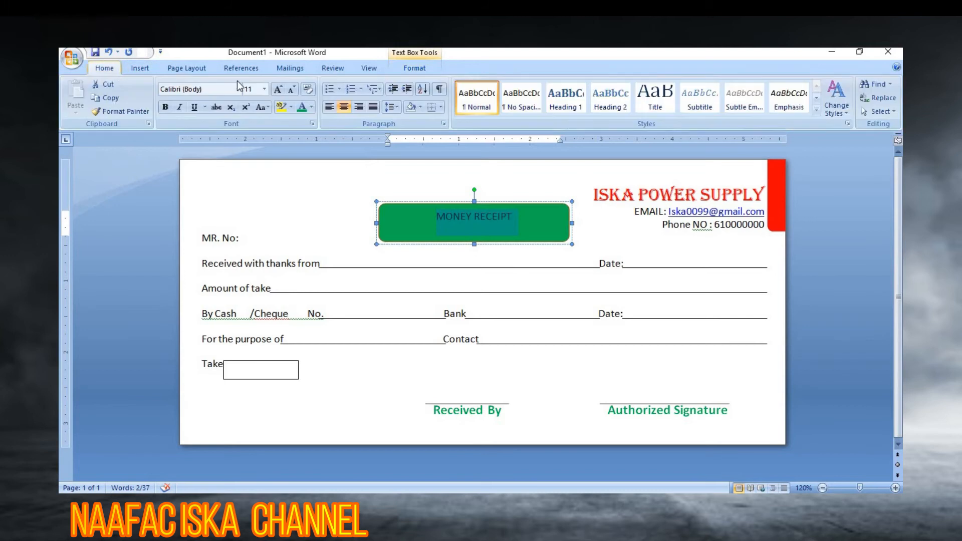
left_click(143, 68)
left_click(167, 67)
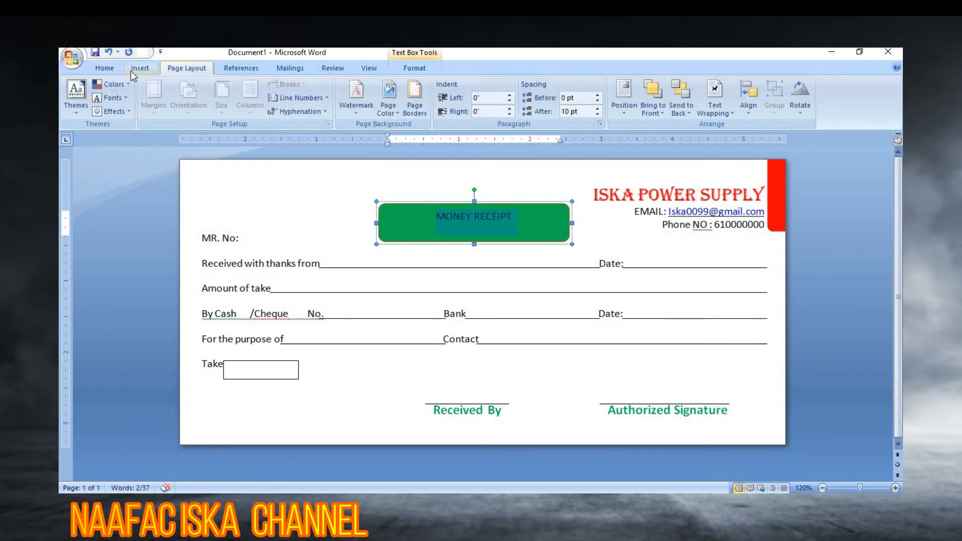
left_click(110, 72)
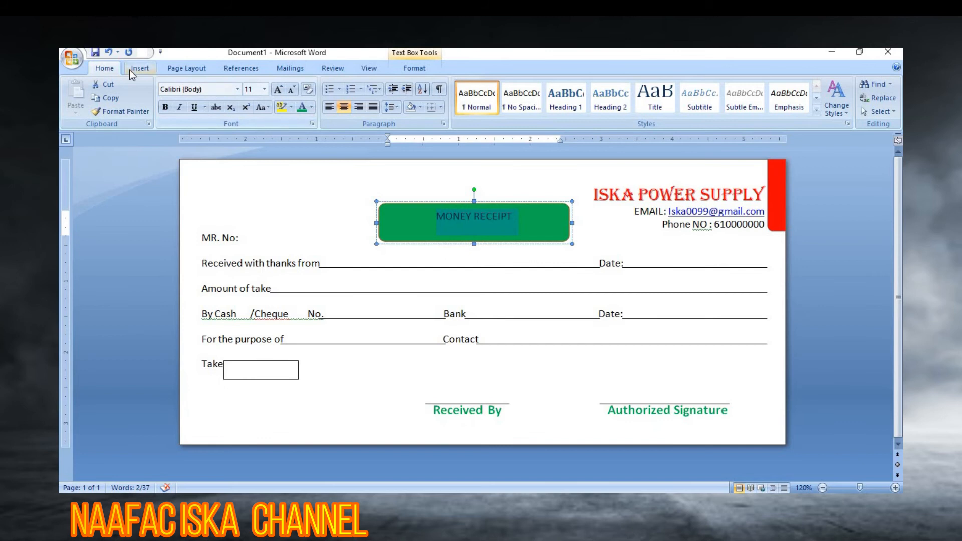
left_click(278, 91)
left_click(279, 91)
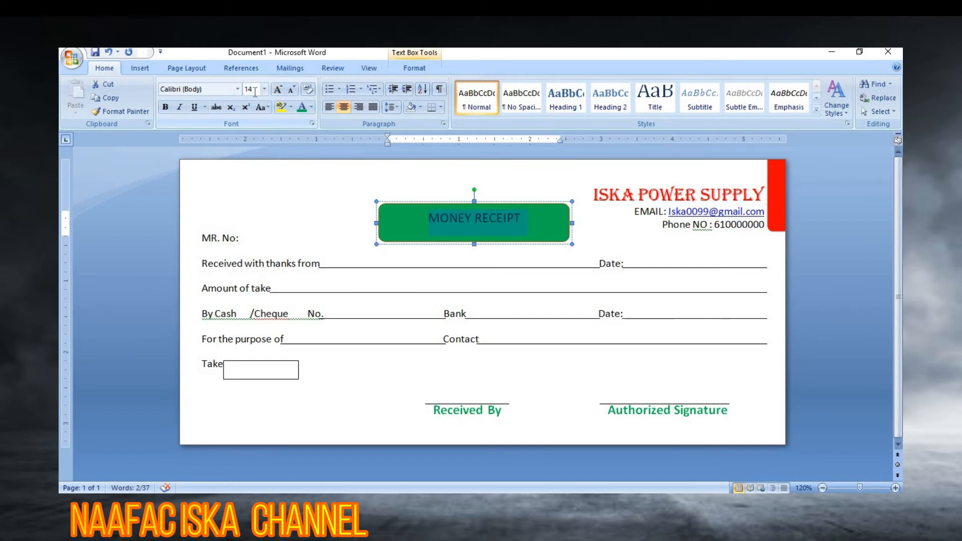
left_click(268, 91)
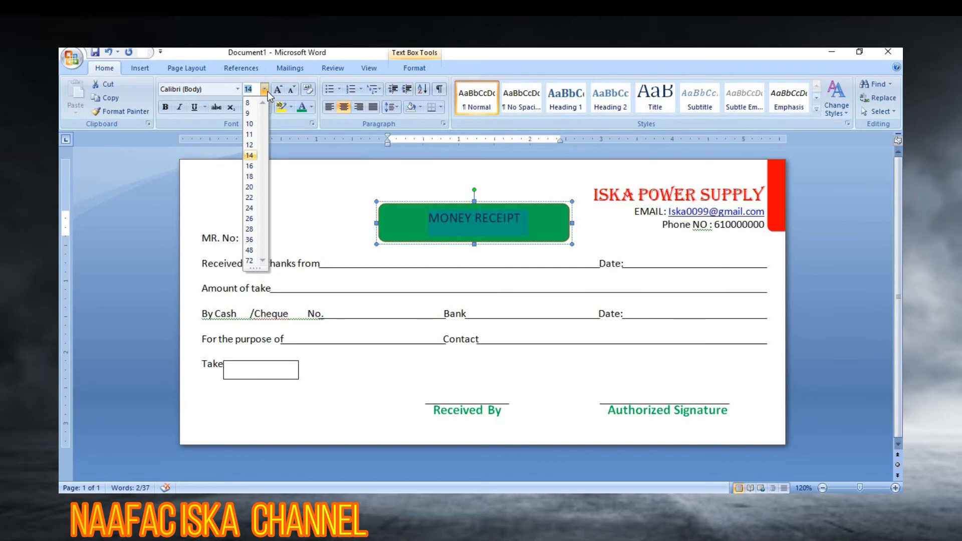
left_click(278, 91)
left_click(278, 91)
left_click(278, 91)
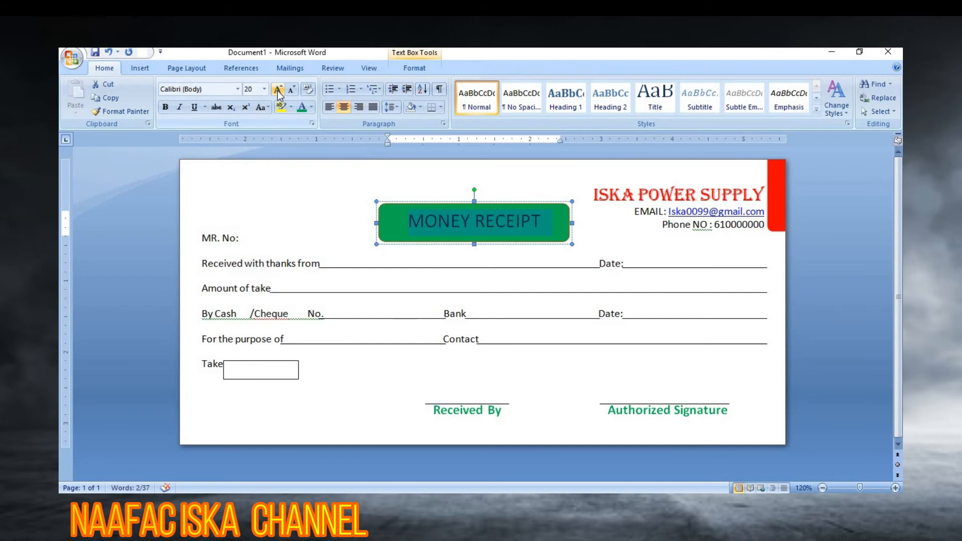
left_click(278, 91)
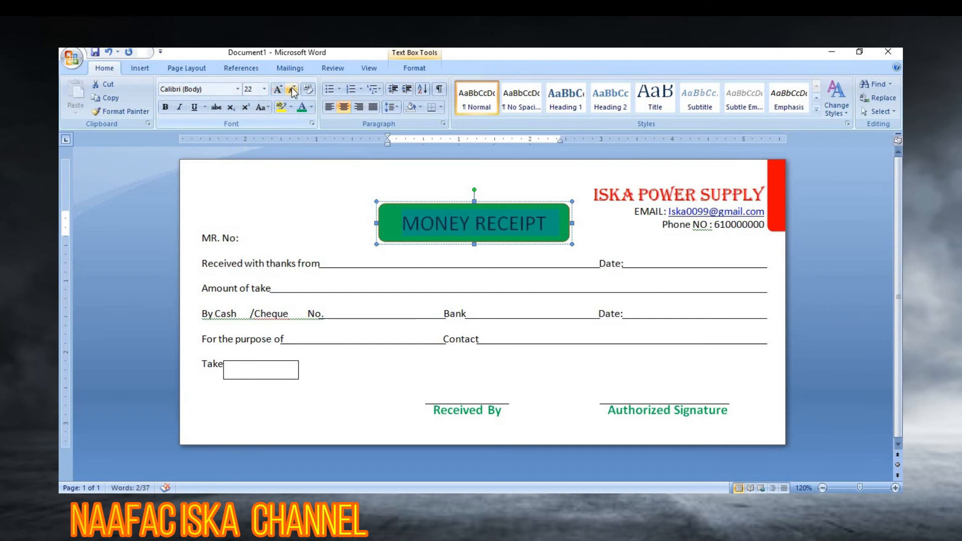
left_click(293, 92)
Step: Make the MONEY RECEIPT title bold and white
left_click(166, 107)
left_click(311, 108)
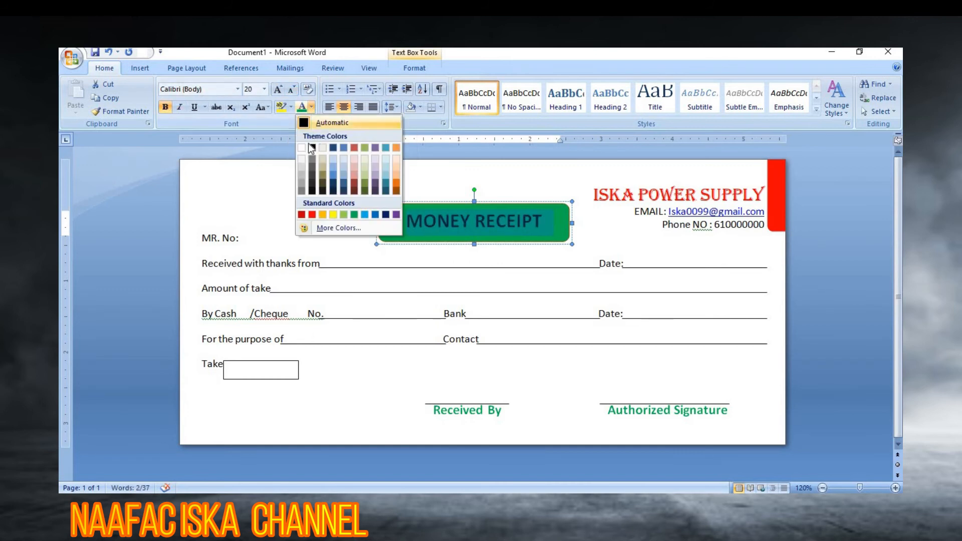
left_click(302, 148)
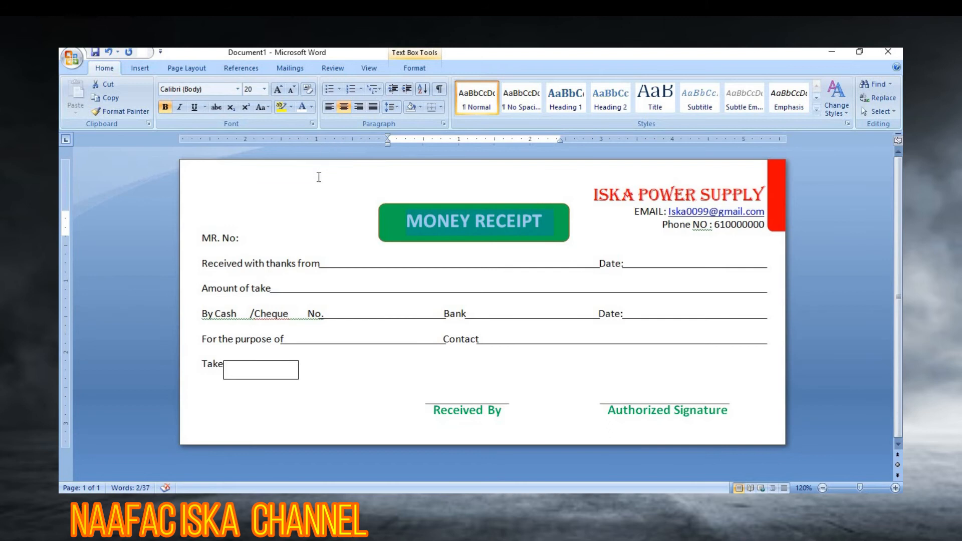
left_click(306, 204)
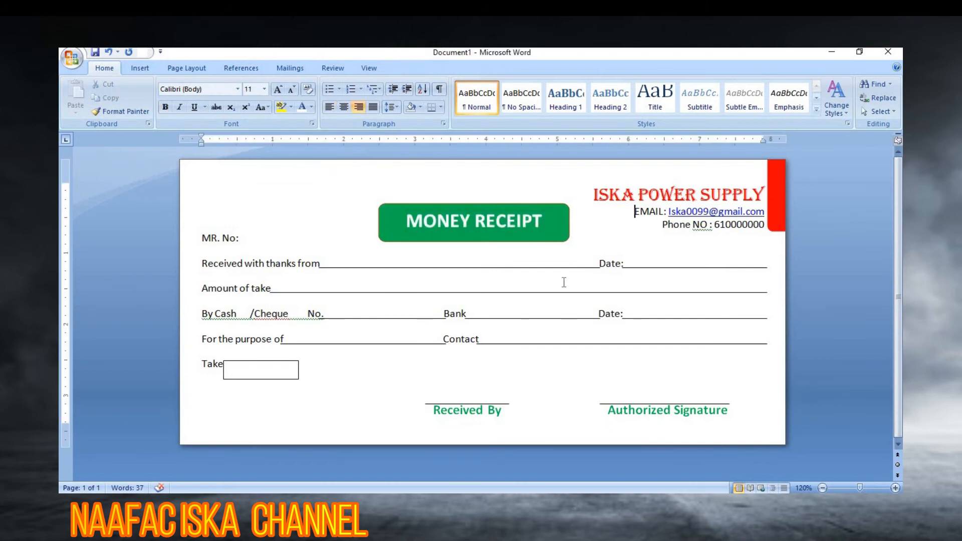
Step: Nudge the MONEY RECEIPT banner up with the arrow keys, then open the Shapes gallery
left_click(495, 205)
key("Up")
key("Up")
key("Up")
key("Up")
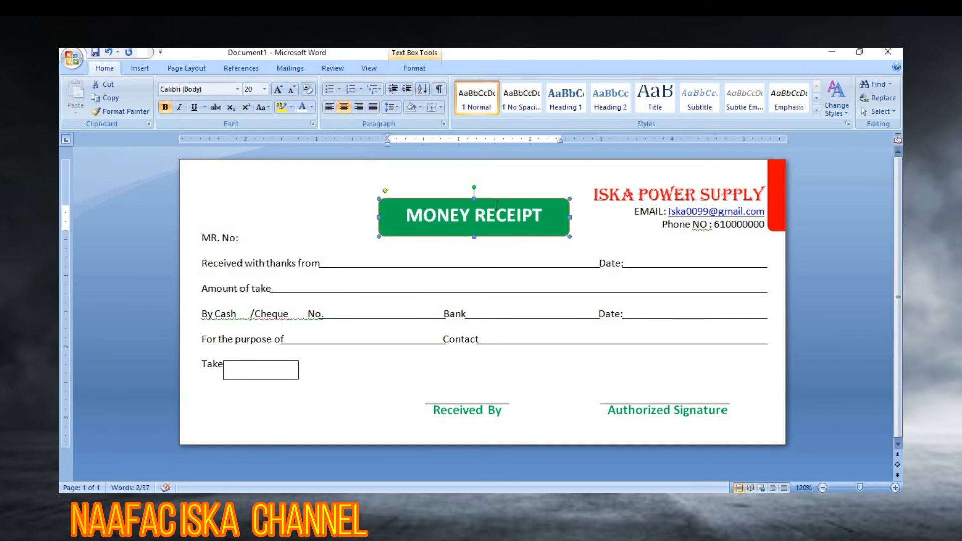
left_click(622, 195)
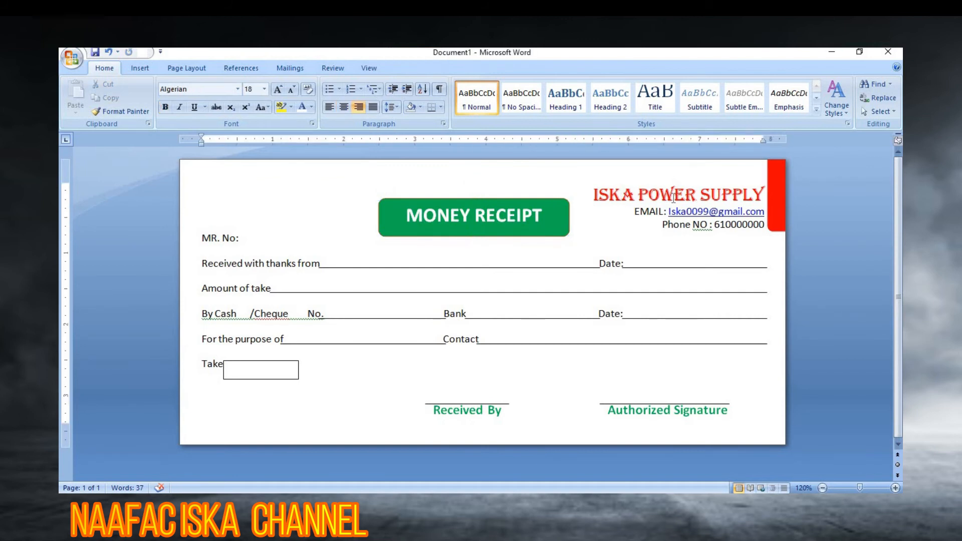
left_click(468, 199)
key("ctrl+Up")
key("ctrl+Up")
key("ctrl+Up")
key("ctrl+Up")
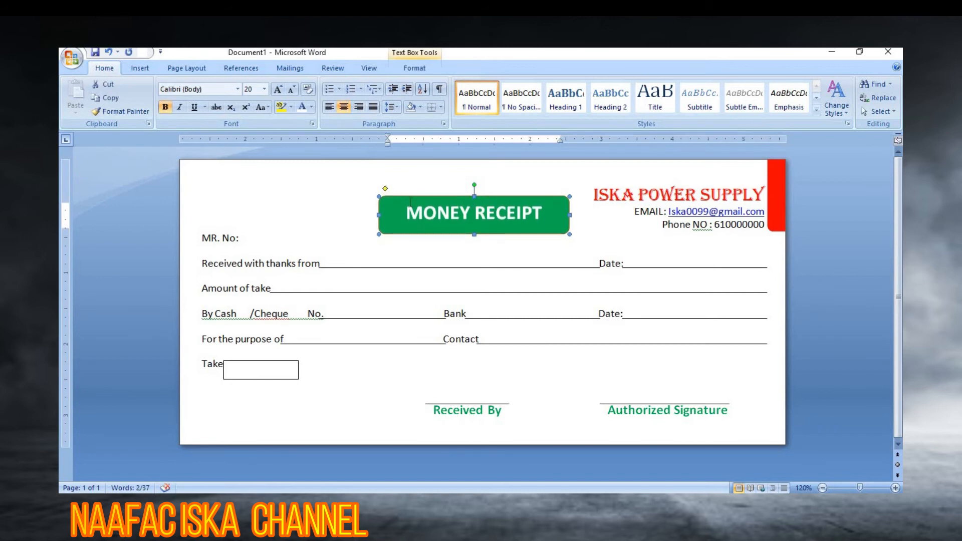
key("ctrl+Up")
key("ctrl+Up")
key("ctrl+Up")
key("ctrl+Up")
key("ctrl+Up")
key("ctrl+Up")
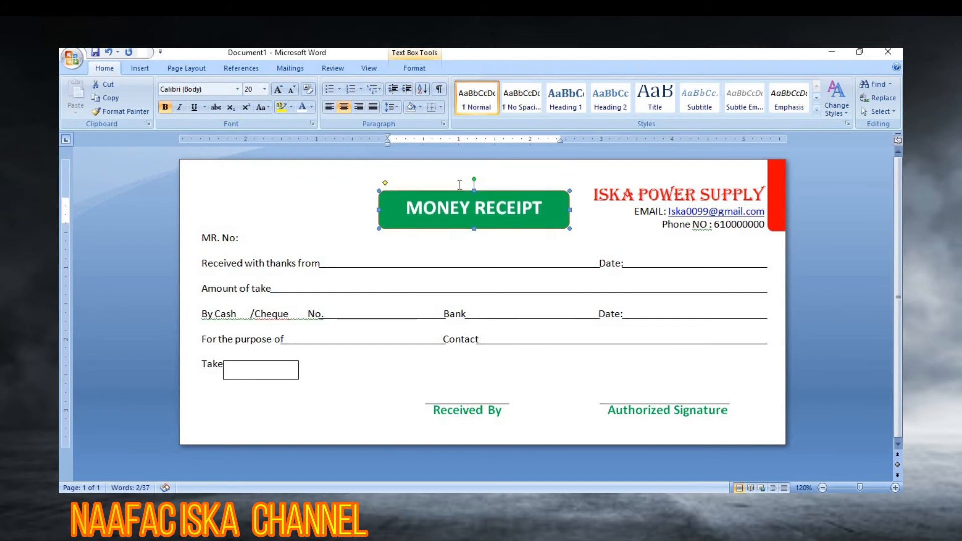
left_click(333, 204)
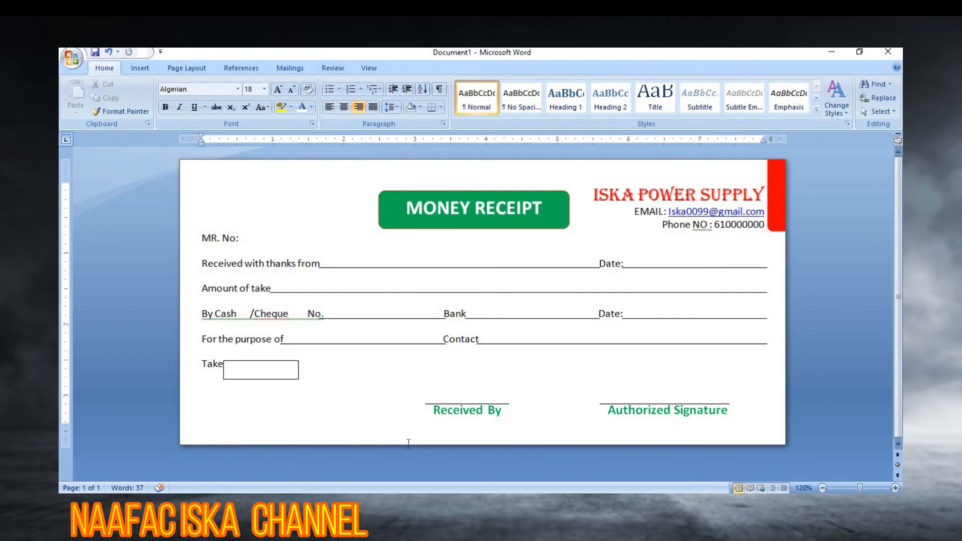
left_click(142, 68)
left_click(244, 112)
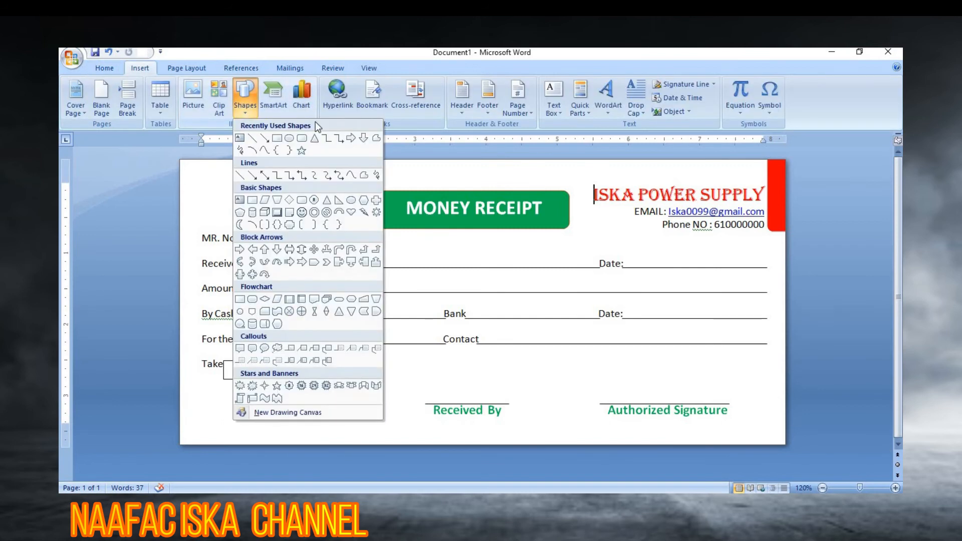
Step: Draw a thin 0.38" by 5.78" rectangle along the bottom-left edge of the page
left_click(279, 140)
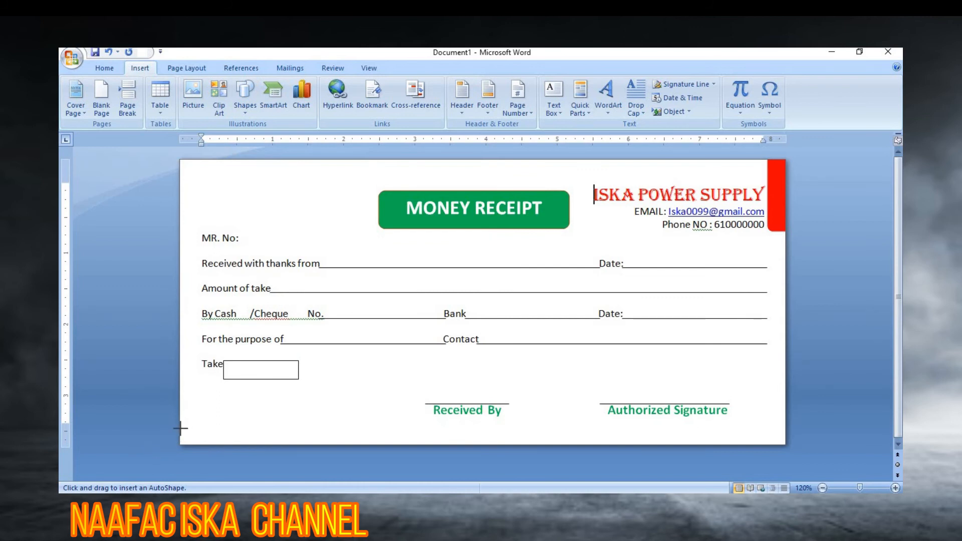
mouse_move(406, 437)
left_mouse_down()
mouse_move(494, 456)
mouse_move(567, 456)
left_mouse_up()
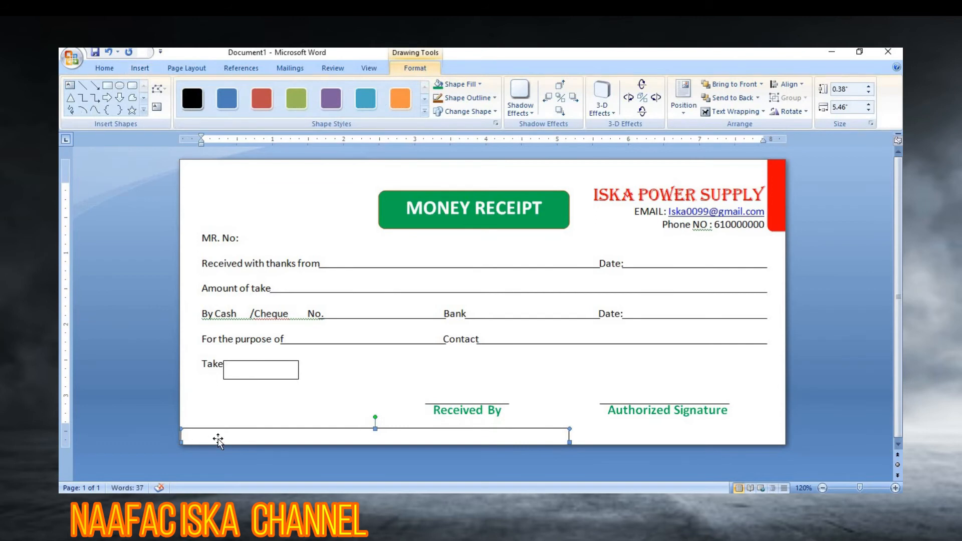
key("Left")
key("Left")
key("Left")
key("Left")
key("Left")
key("Left")
key("Left")
left_click_drag(222, 430, 239, 431)
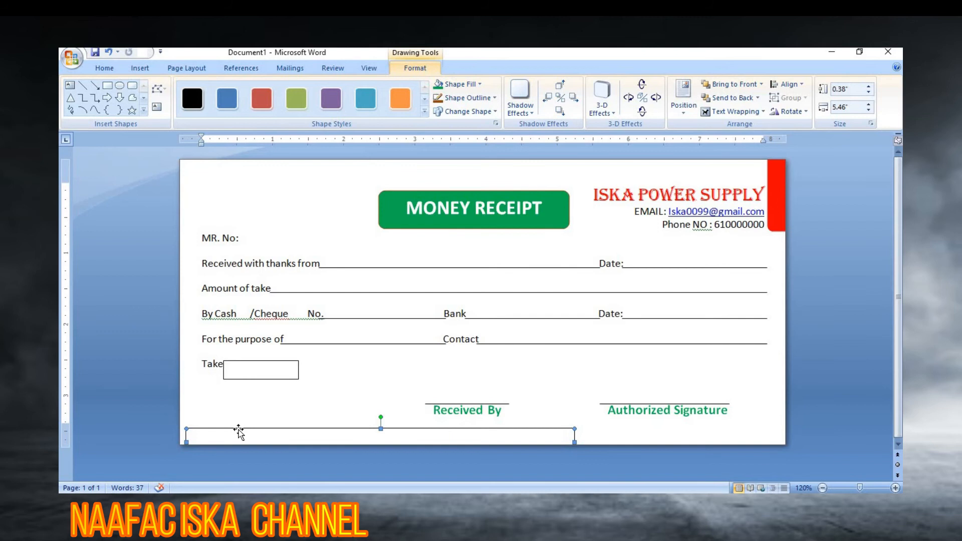
key("Left")
key("Left")
key("Left")
key("Left")
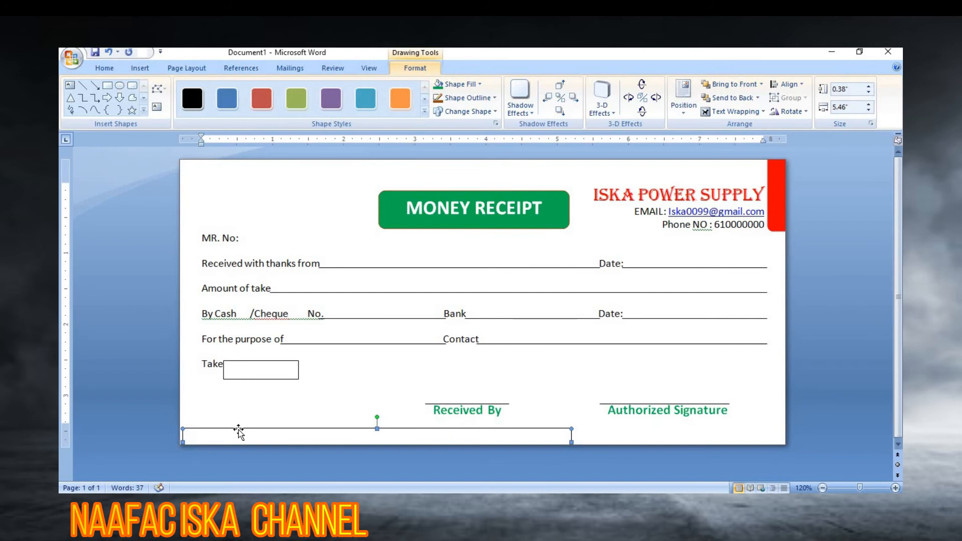
key("Left")
key("Left")
key("Left")
key("Left")
key("Left")
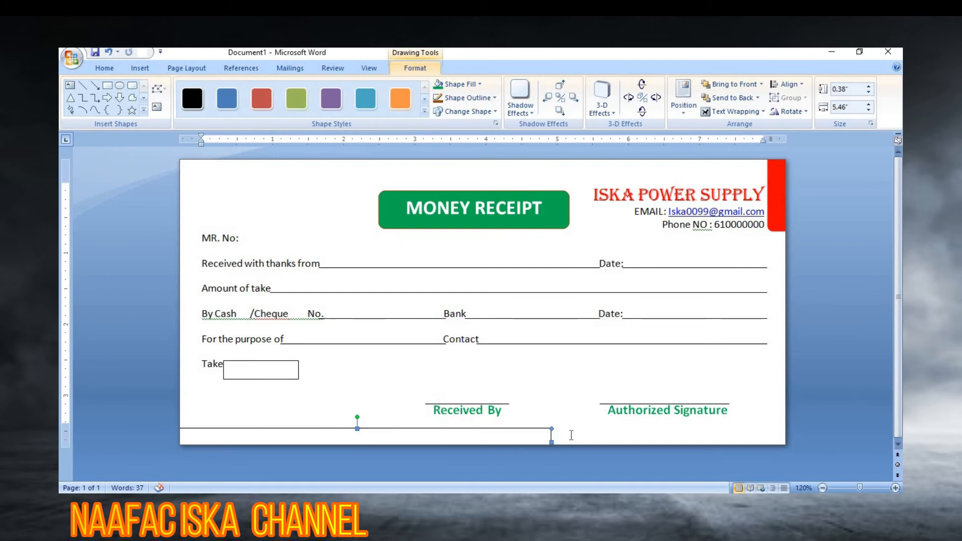
mouse_move(582, 442)
left_mouse_down()
mouse_move(602, 443)
mouse_move(575, 443)
left_mouse_up()
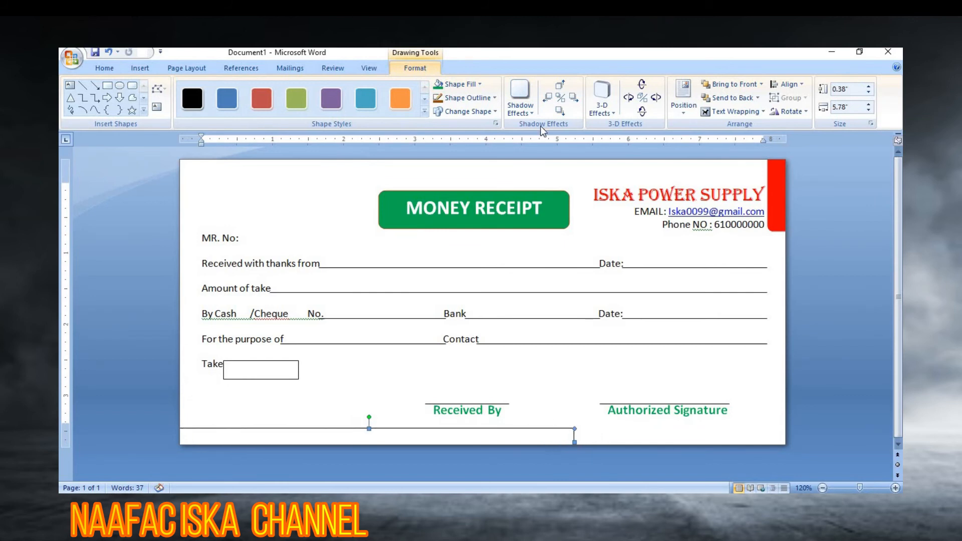
Step: Fill the bottom bar with yellow
left_click(482, 85)
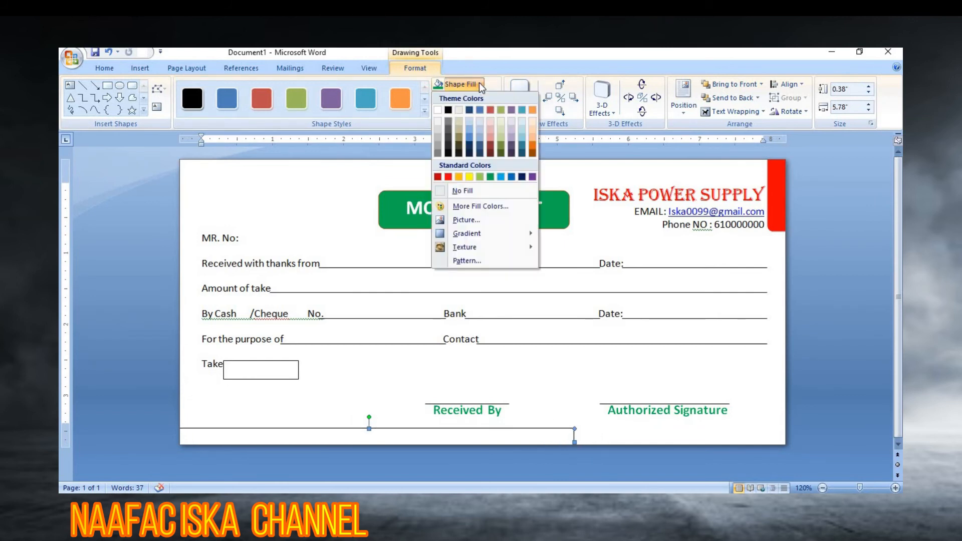
left_click(470, 176)
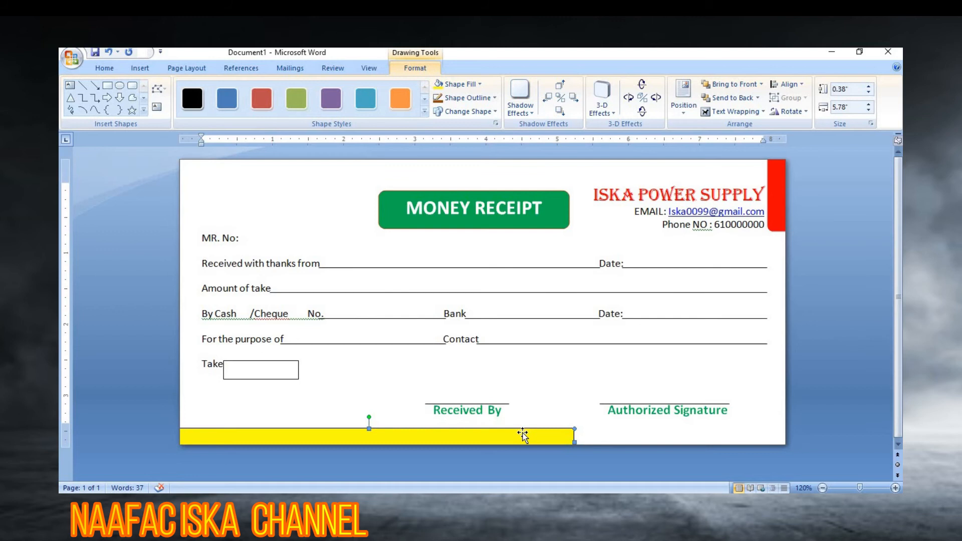
left_click(148, 68)
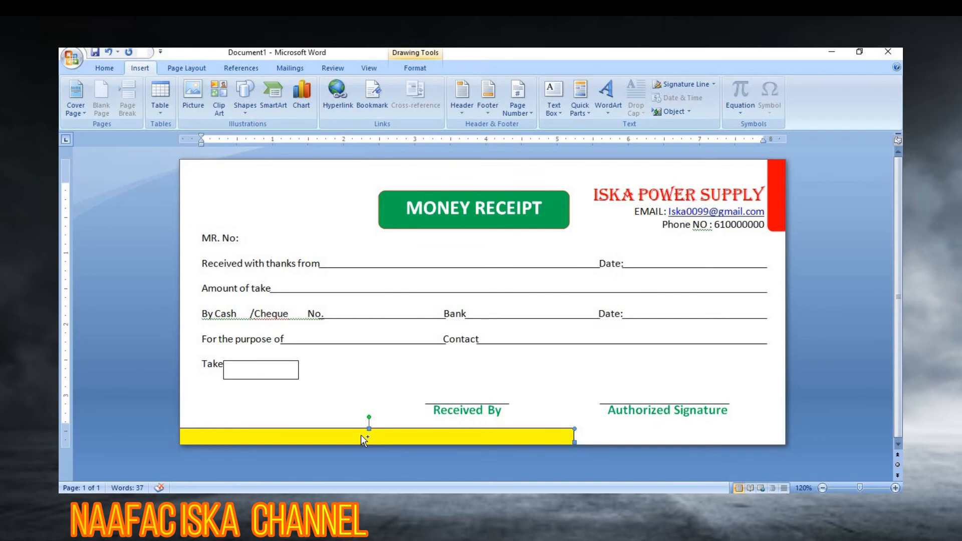
Step: Duplicate the yellow bar and move the copy to the page's bottom-right edge
left_click_drag(360, 435, 711, 440)
left_click(585, 445)
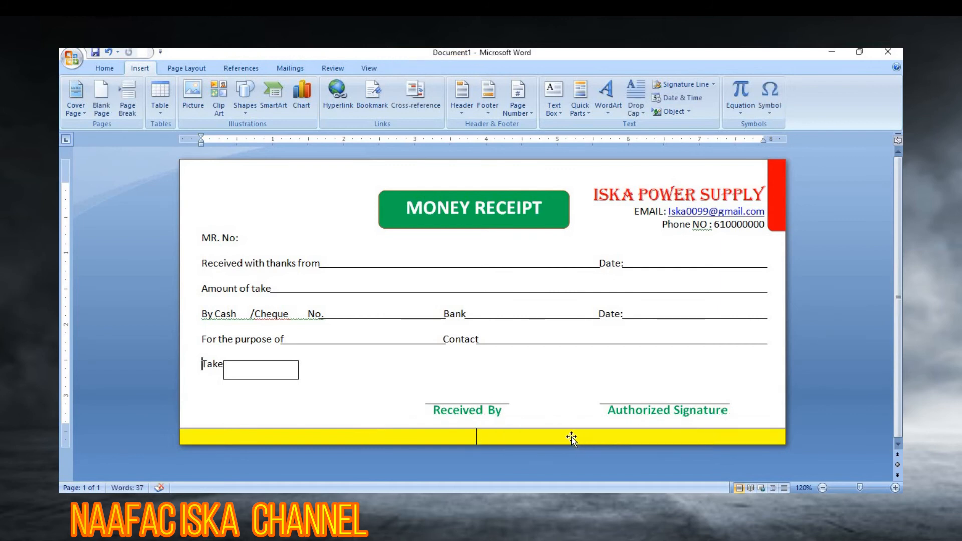
left_click(643, 434)
left_click_drag(644, 435, 666, 438)
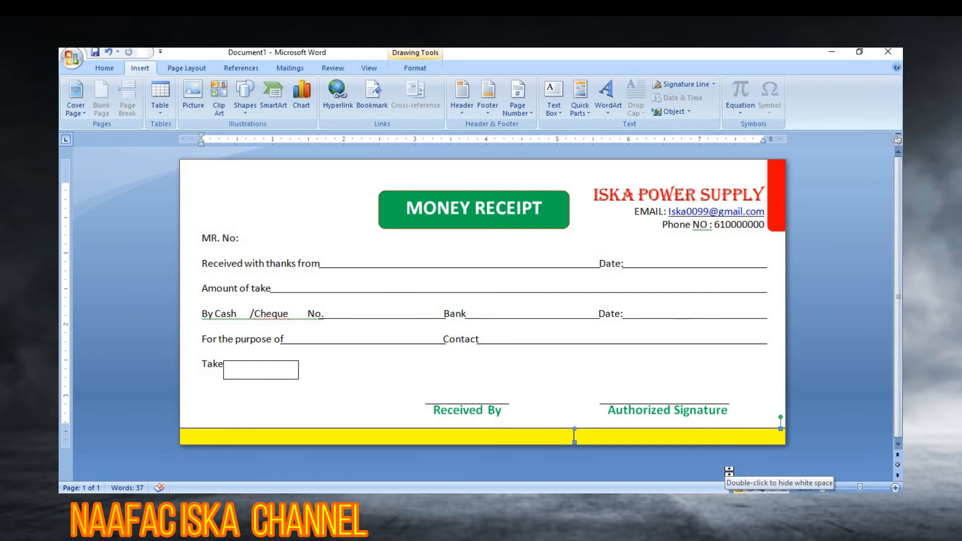
Step: Fill the right-hand bar with red to complete the two-colour footer stripe
double_click(669, 434)
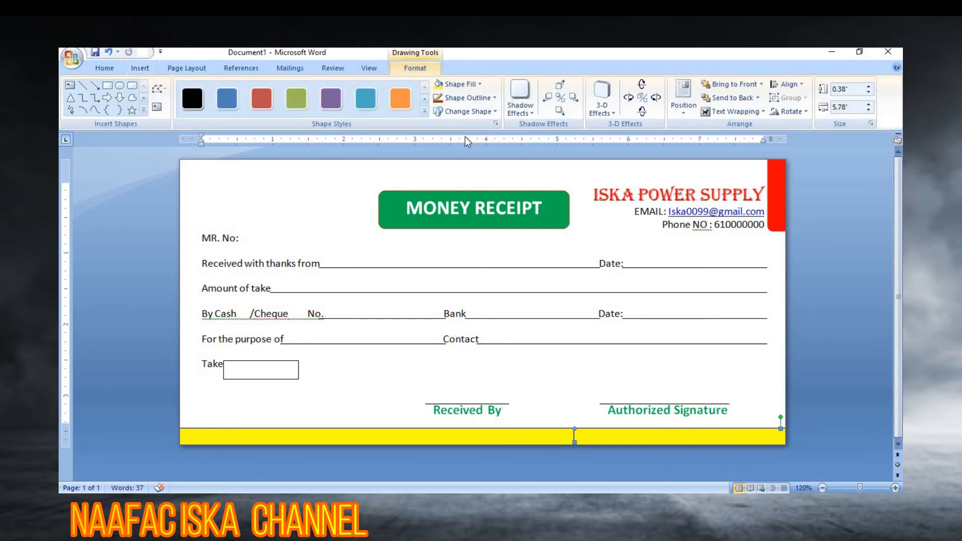
left_click(480, 85)
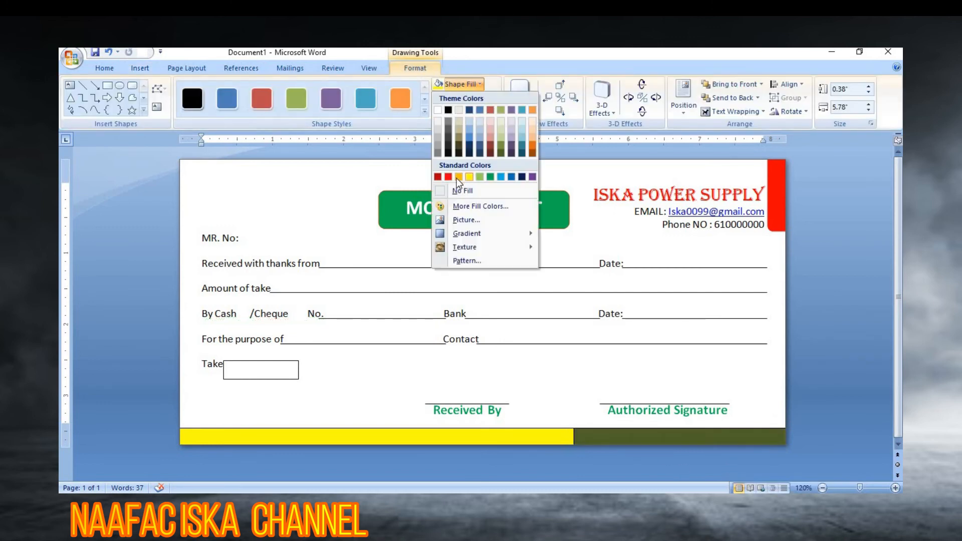
left_click(449, 177)
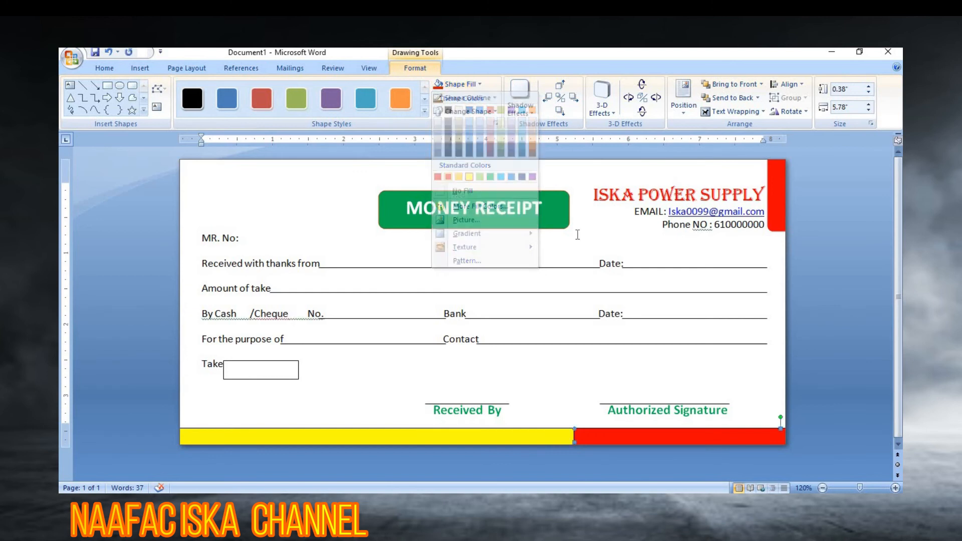
left_click(553, 358)
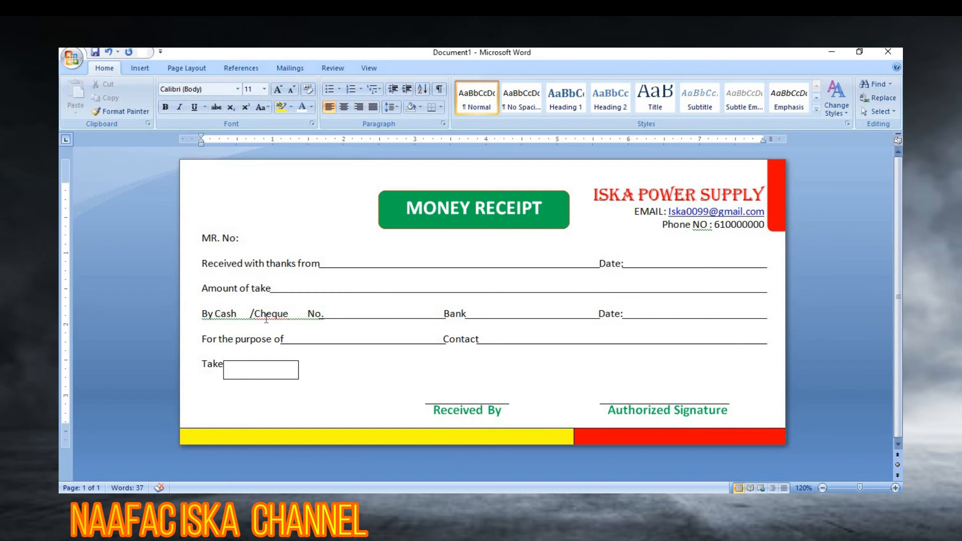
Step: Draw a 0.15" by 0.18" checkbox square and place it after By Cash
scroll(266, 319, "up", 2)
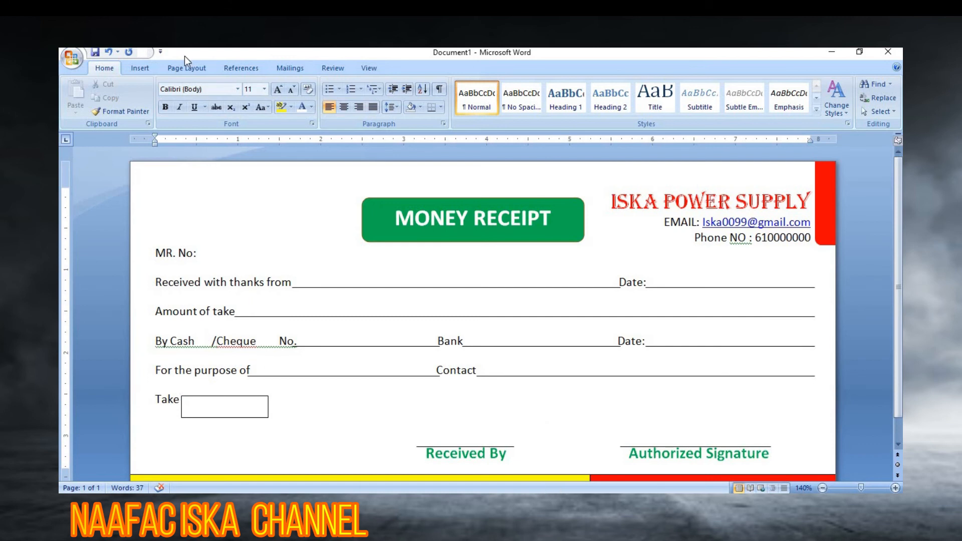
left_click(143, 68)
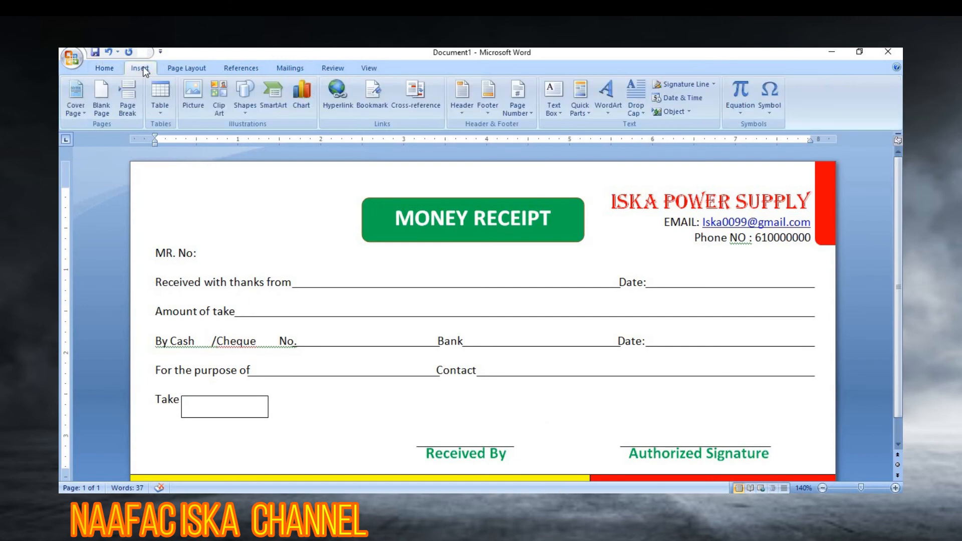
left_click(243, 112)
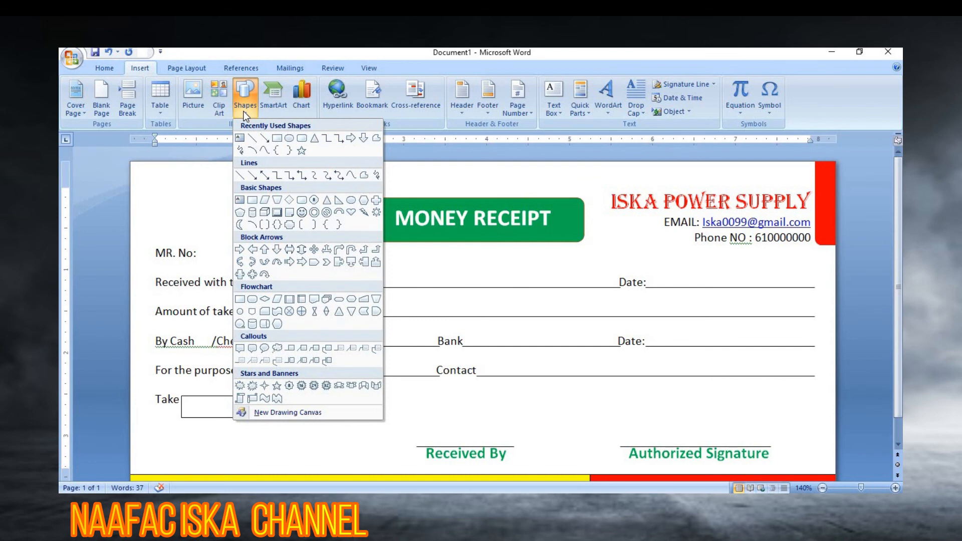
left_click(277, 142)
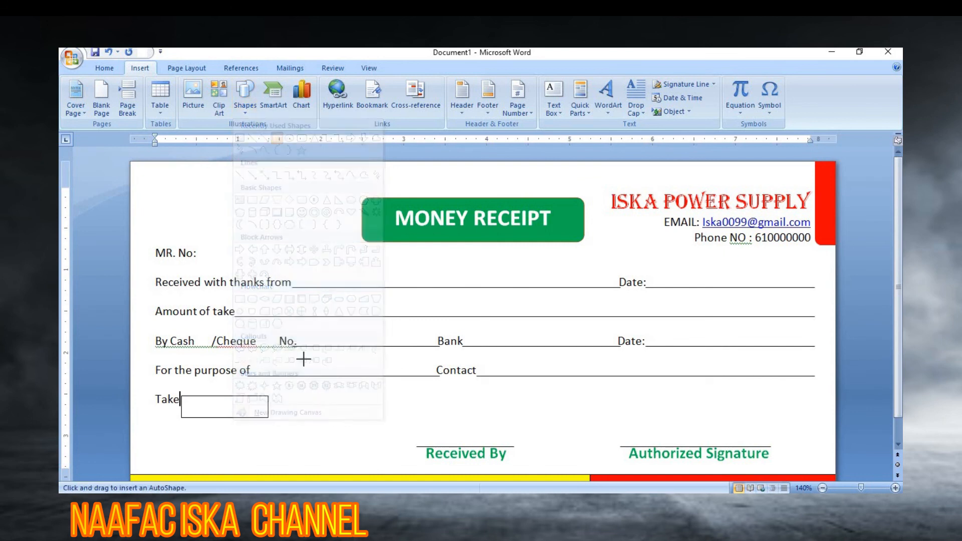
mouse_move(311, 403)
left_mouse_down()
mouse_move(330, 417)
mouse_move(323, 413)
left_mouse_up()
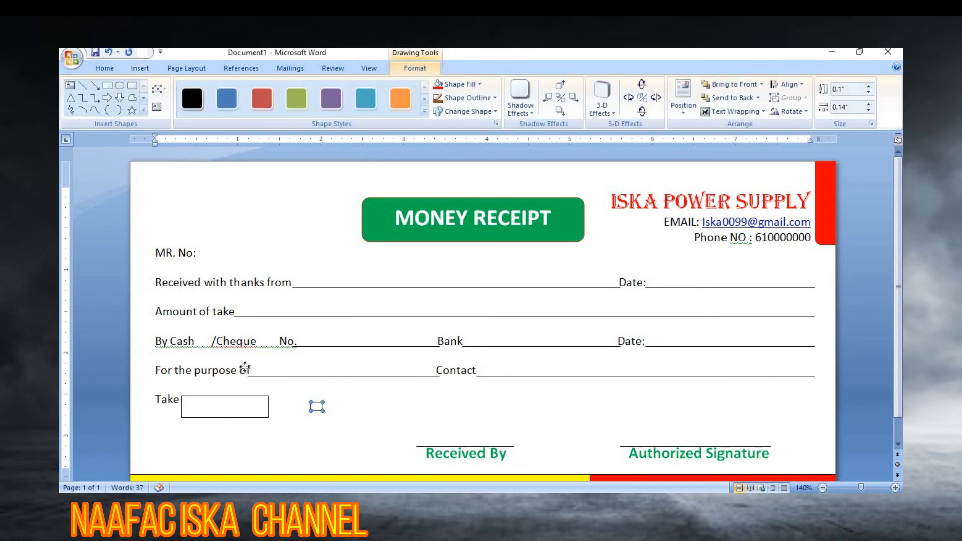
left_click_drag(202, 342, 203, 342)
left_click_drag(211, 333, 211, 334)
key("Left")
key("Left")
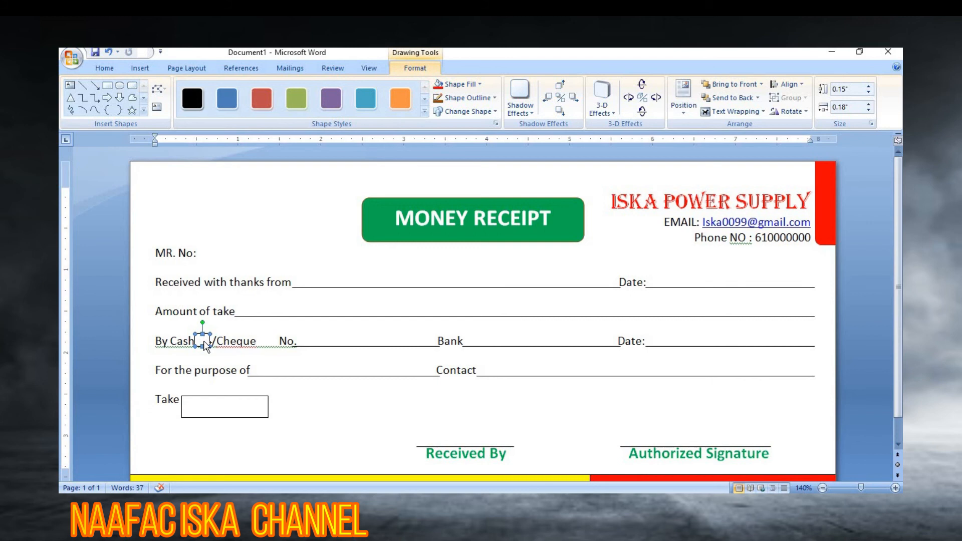
Step: Copy the checkbox after /Cheque, delete the extra copy, and remove surplus spaces before No
left_click_drag(206, 346, 270, 343)
key("Delete")
left_click(252, 341)
left_click_drag(265, 340, 279, 341)
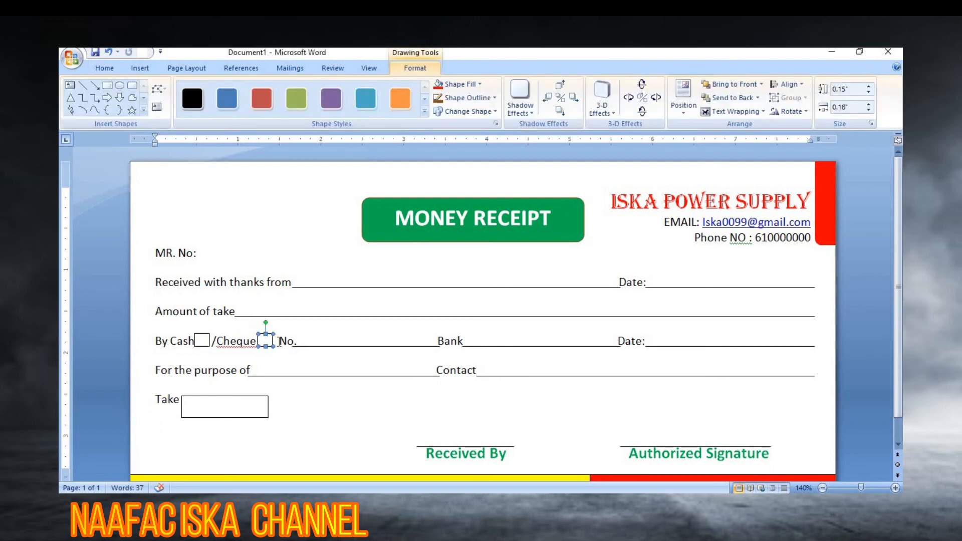
left_click(279, 341)
key("BackSpace")
key("BackSpace")
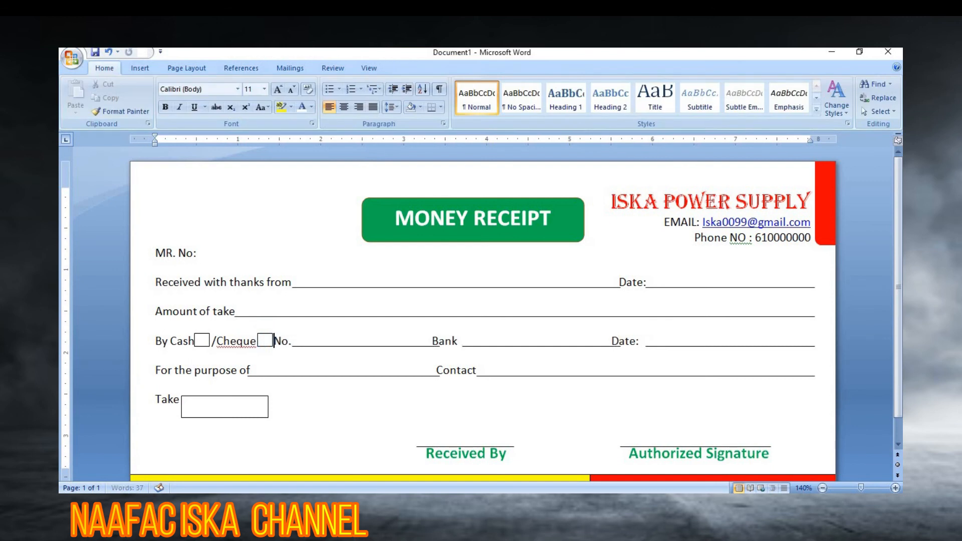
Step: Realign the underlines after No., Bank and Date:, stretching the Bank line to meet its label
left_click(427, 347)
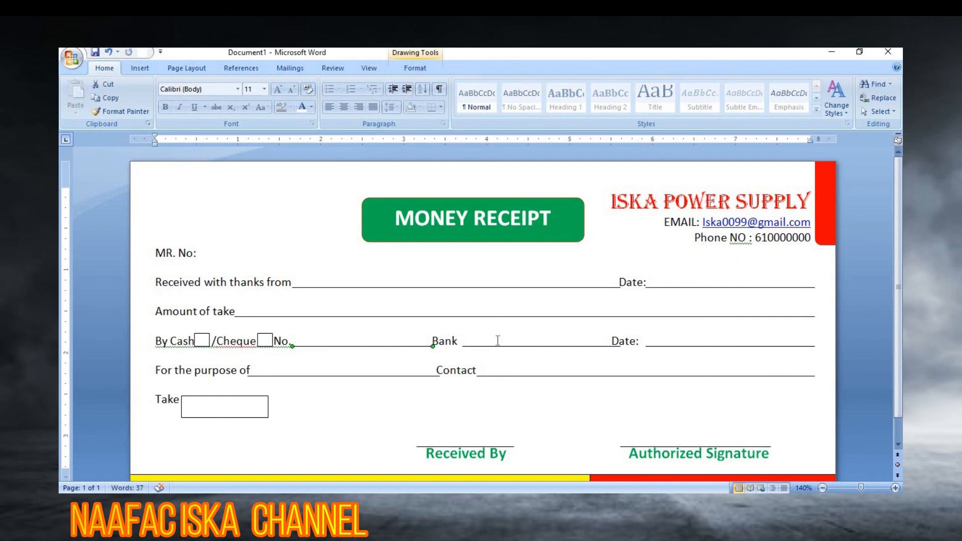
left_click(471, 347)
left_click_drag(462, 346, 457, 347)
left_click_drag(619, 347, 612, 347)
left_click(647, 347)
left_click(626, 343)
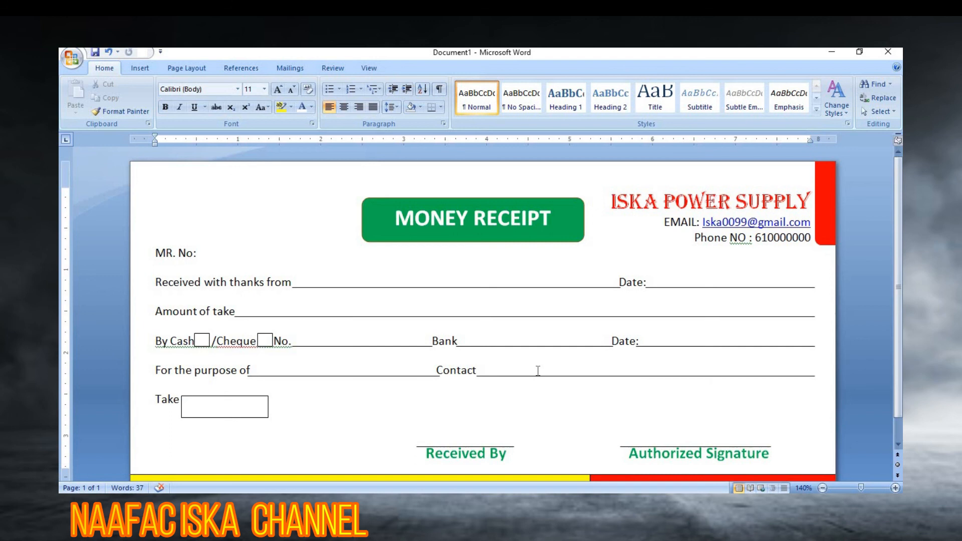
left_click(215, 414)
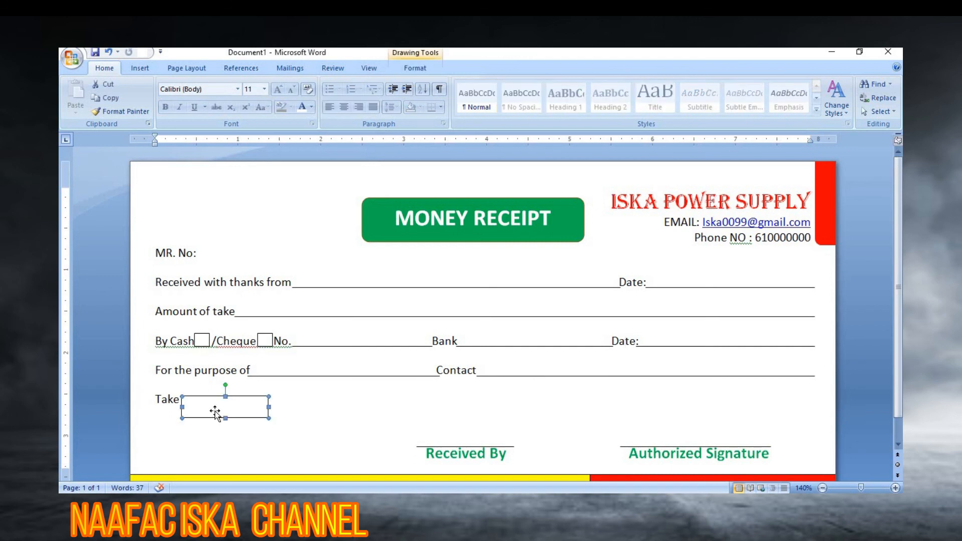
right_click(215, 411)
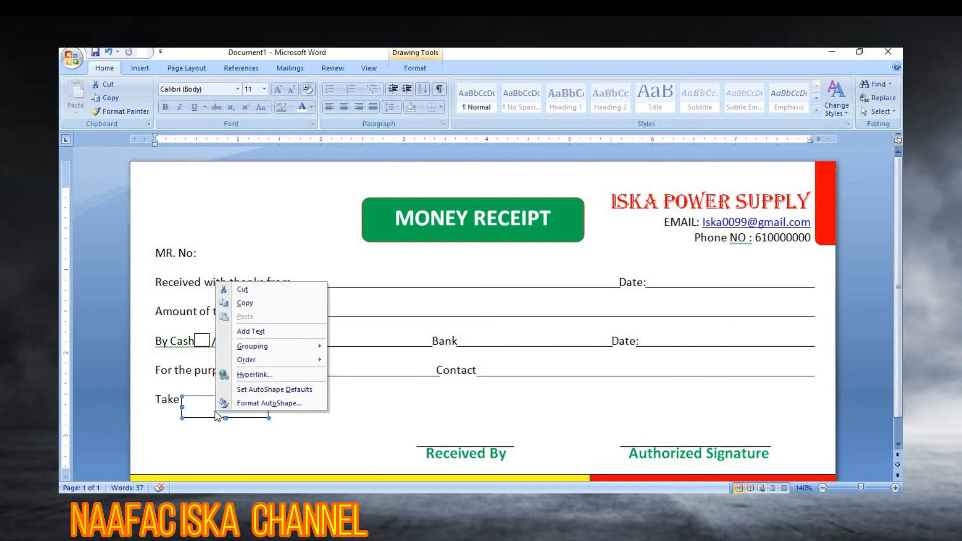
left_click(263, 330)
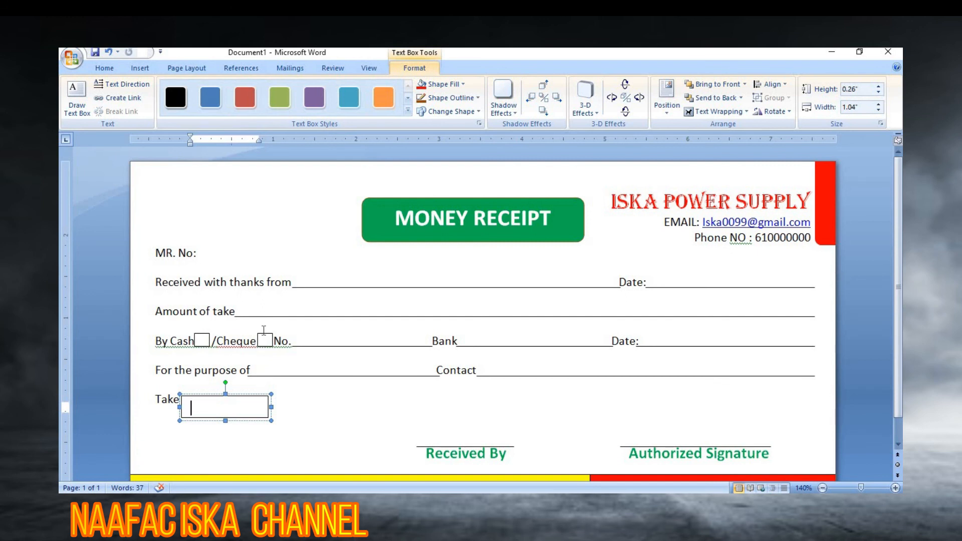
type("$100")
left_click(324, 411)
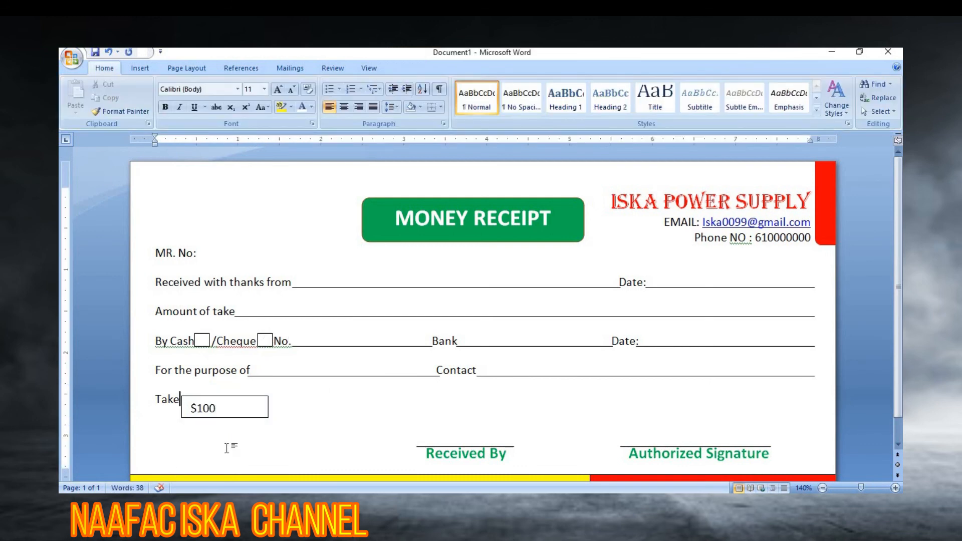
left_click_drag(217, 409, 190, 410)
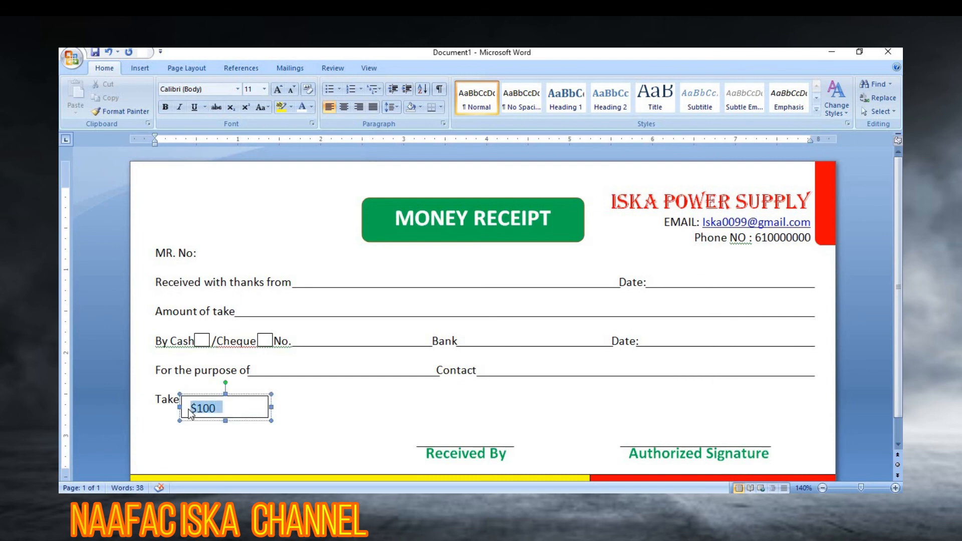
key("BackSpace")
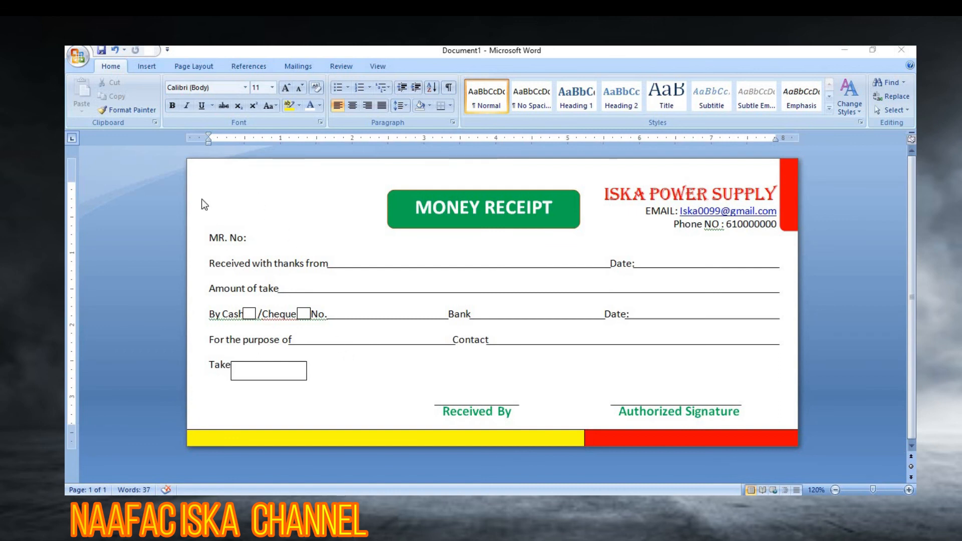
Step: Insert the round SN logo picture from the Desktop folder
left_click(142, 65)
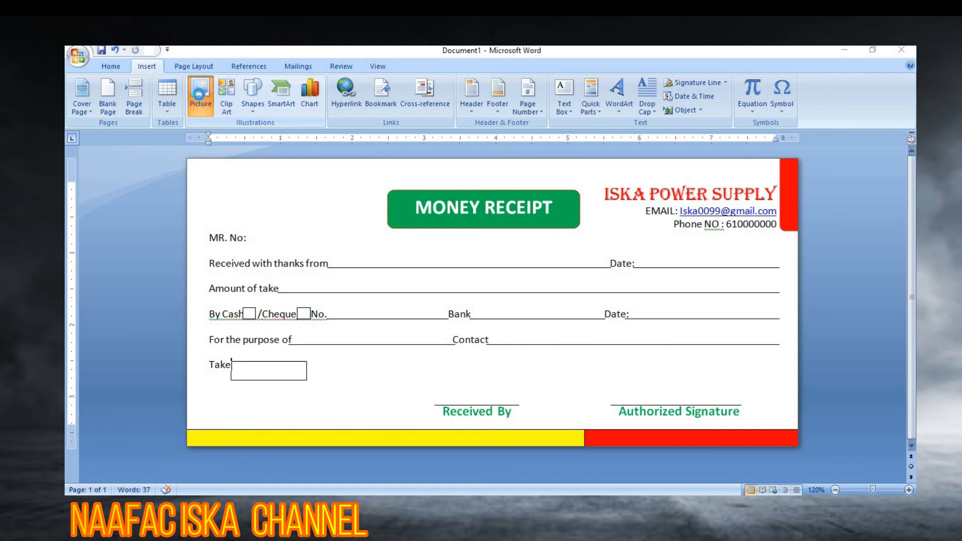
left_click_drag(317, 136, 316, 164)
left_click(116, 170)
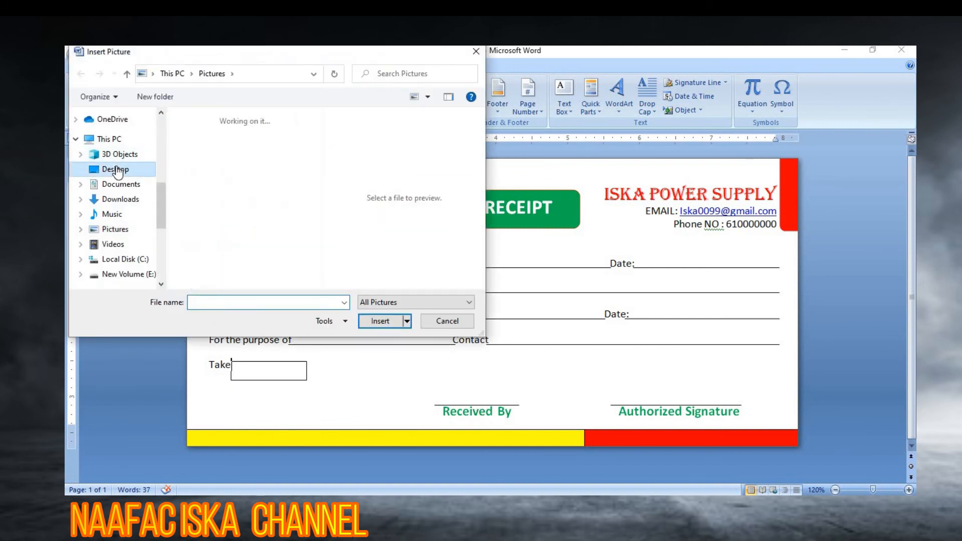
left_click_drag(316, 128, 320, 251)
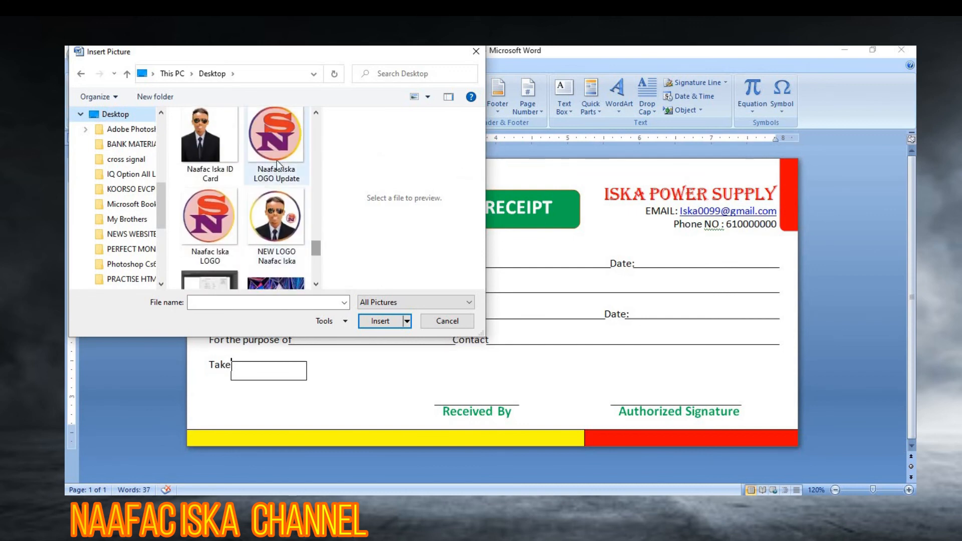
left_click(276, 146)
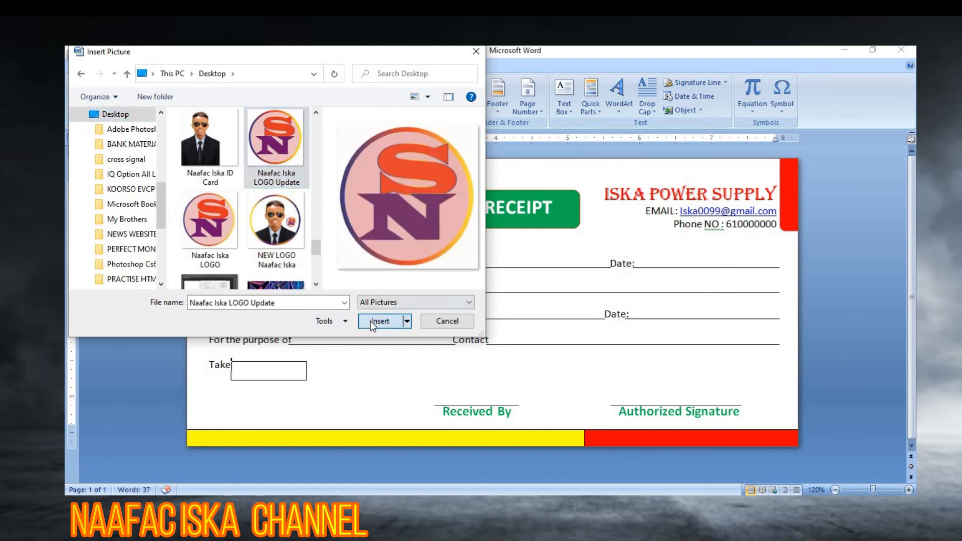
left_click(373, 321)
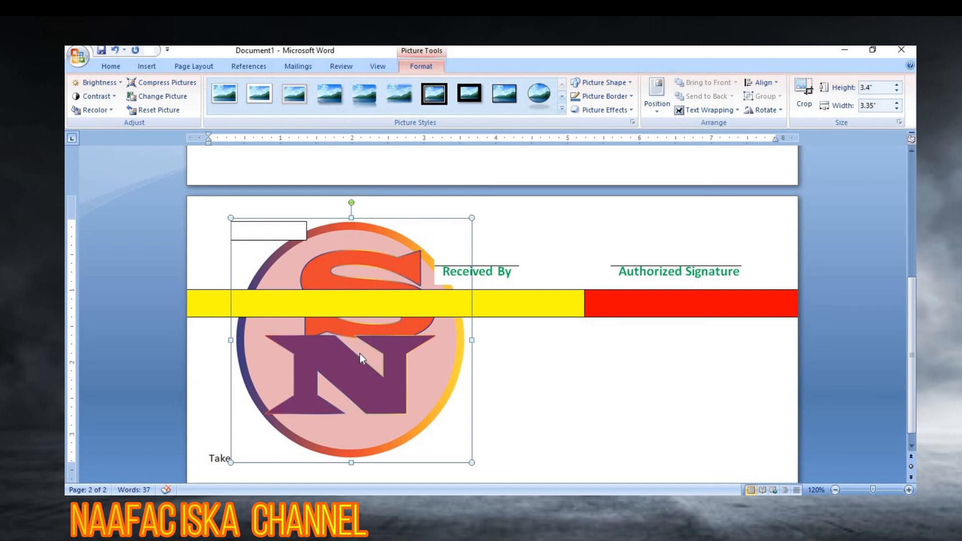
Step: Set the SN logo's text wrapping to In Front of Text
right_click(359, 353)
mouse_move(404, 314)
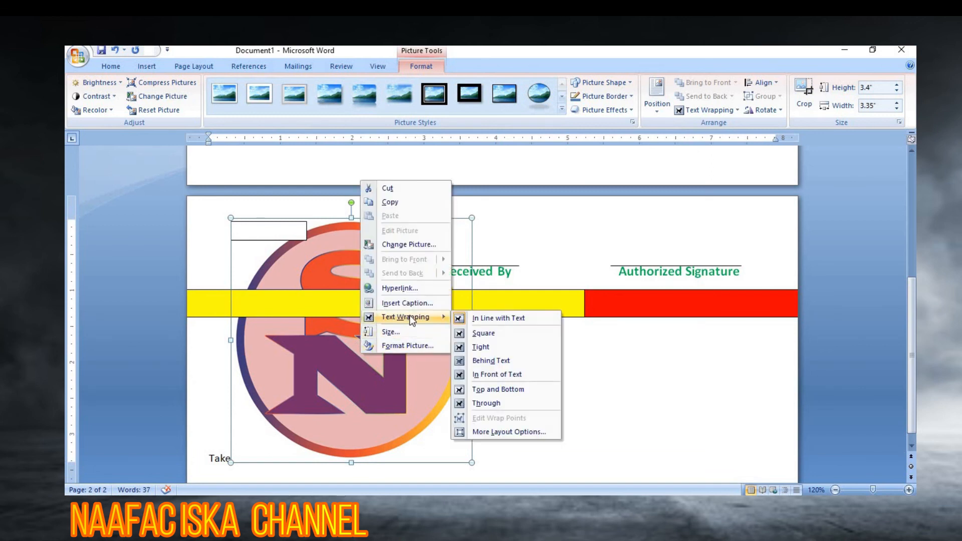
left_click(499, 376)
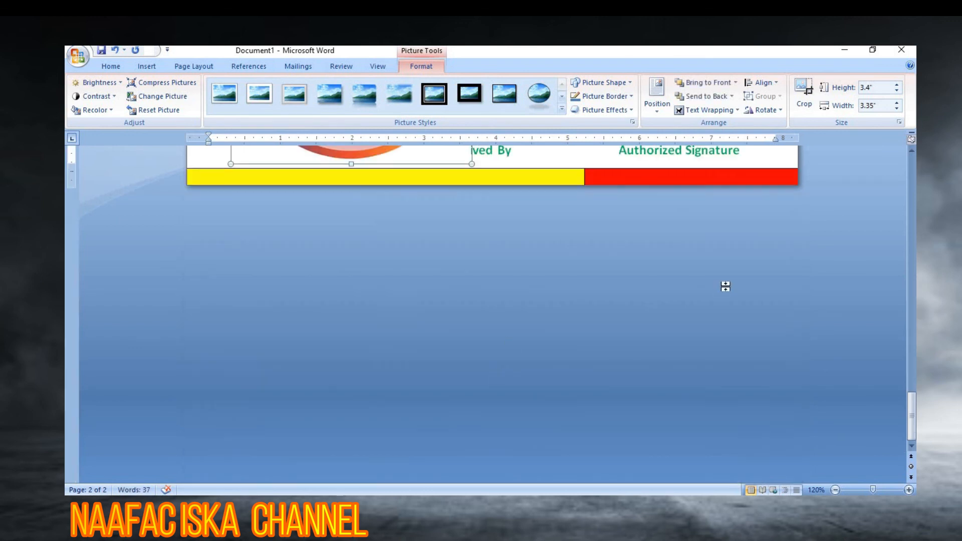
scroll(440, 342, "up", 8)
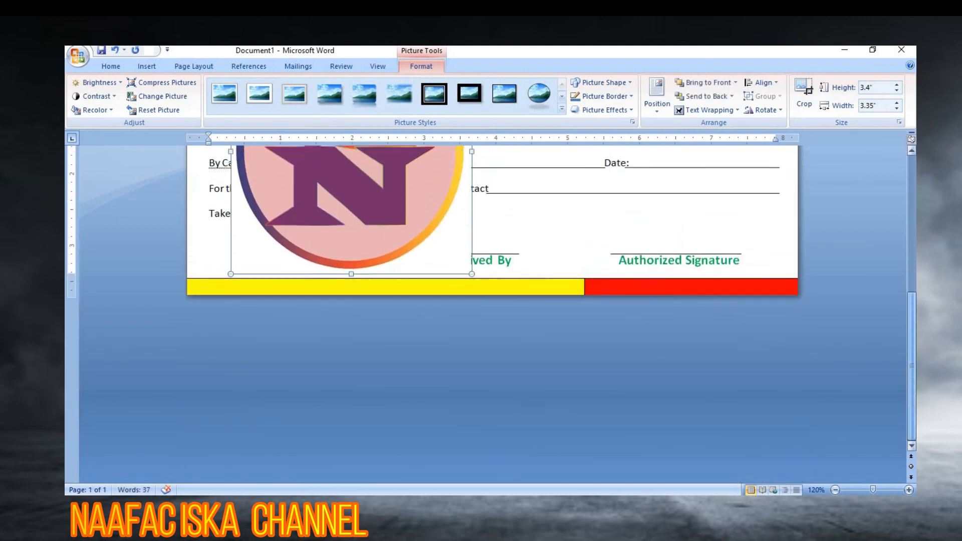
Step: Shrink the SN logo toward the top-left and deselect it
left_click_drag(472, 405, 265, 192)
left_click(323, 224)
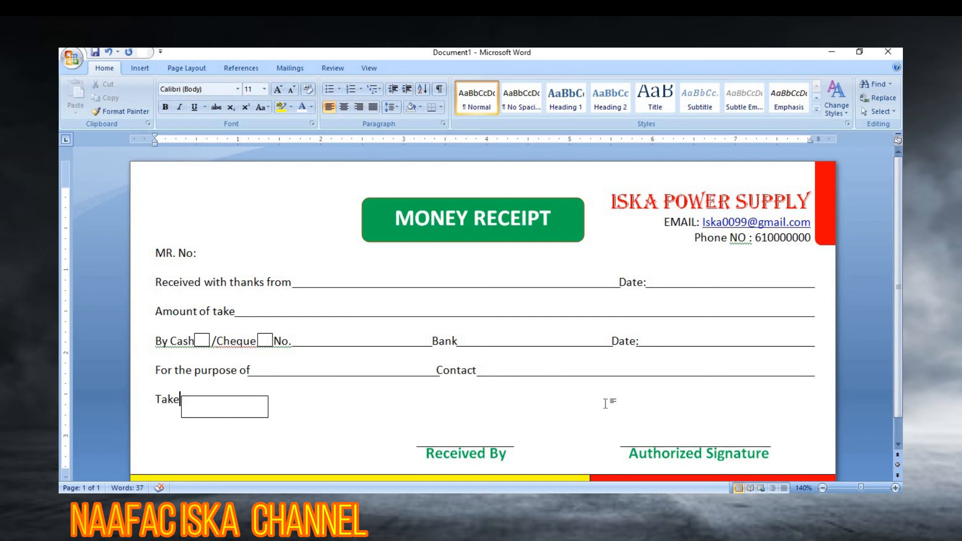
scroll(606, 404, "down", 2)
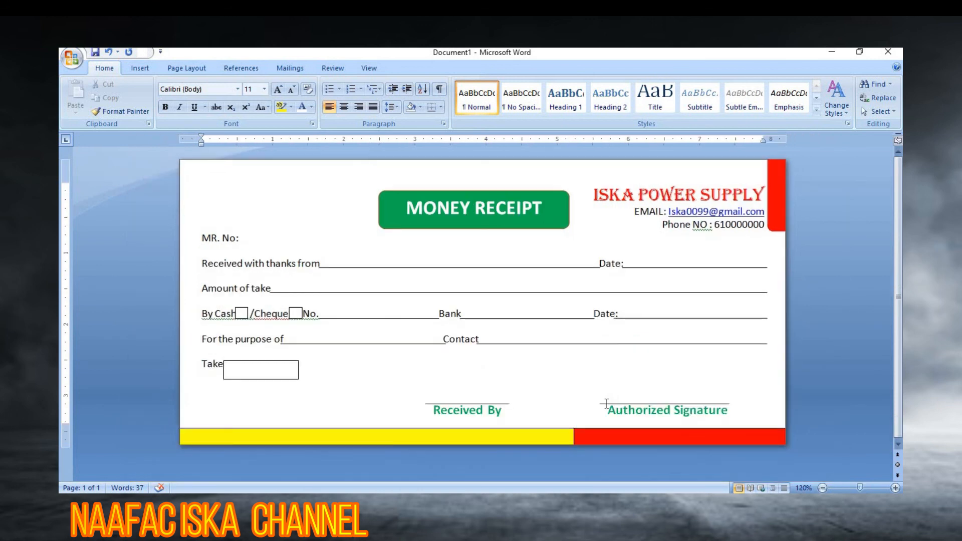